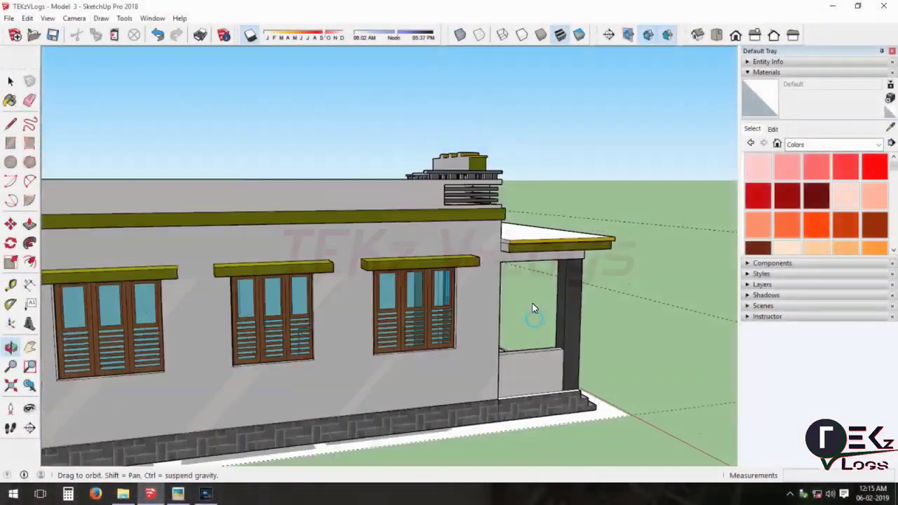
Orbit around the finished house to inspect the porch front and porch roof.
scroll(530, 304, "down", 5)
mouse_move(530, 304)
left_mouse_down()
mouse_move(192, 320)
mouse_move(288, 309)
left_mouse_up()
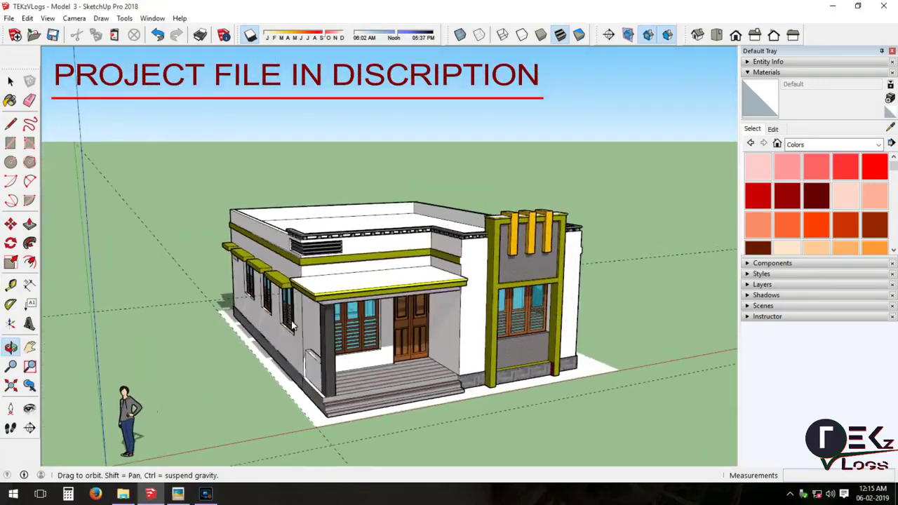
scroll(299, 299, "up", 3)
scroll(351, 273, "up", 3)
scroll(413, 249, "up", 3)
scroll(413, 249, "up", 2)
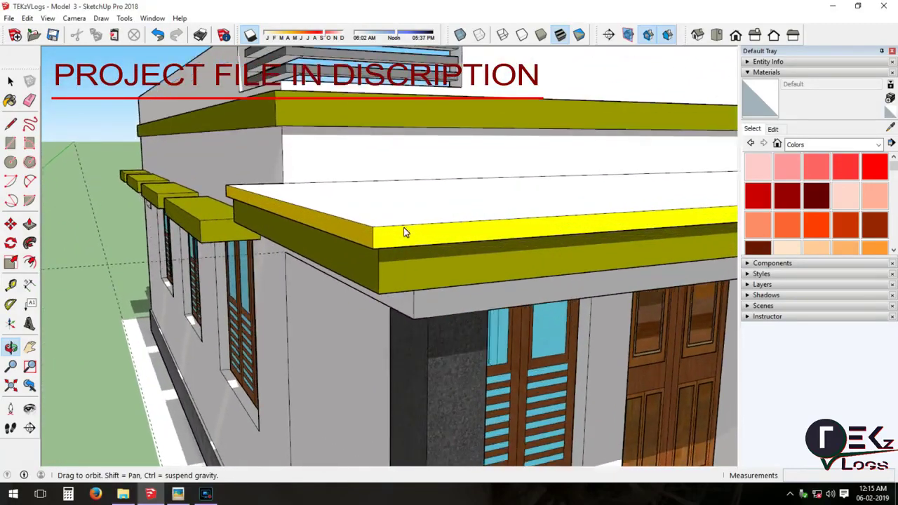
left_click_drag(411, 245, 354, 348)
scroll(354, 348, "down", 5)
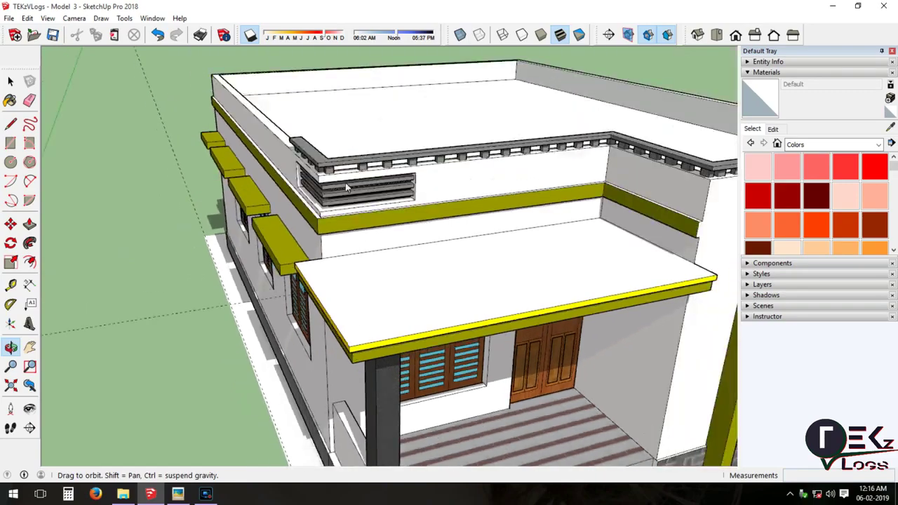
scroll(345, 183, "up", 5)
scroll(345, 182, "down", 2)
scroll(428, 342, "down", 3)
left_click_drag(429, 342, 252, 186)
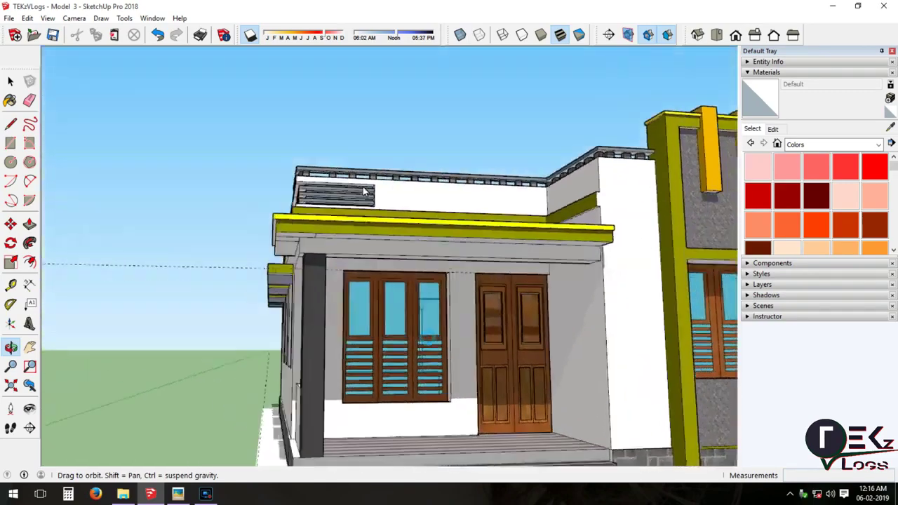
scroll(247, 182, "up", 2)
scroll(211, 194, "up", 2)
scroll(314, 298, "up", 2)
scroll(314, 294, "down", 4)
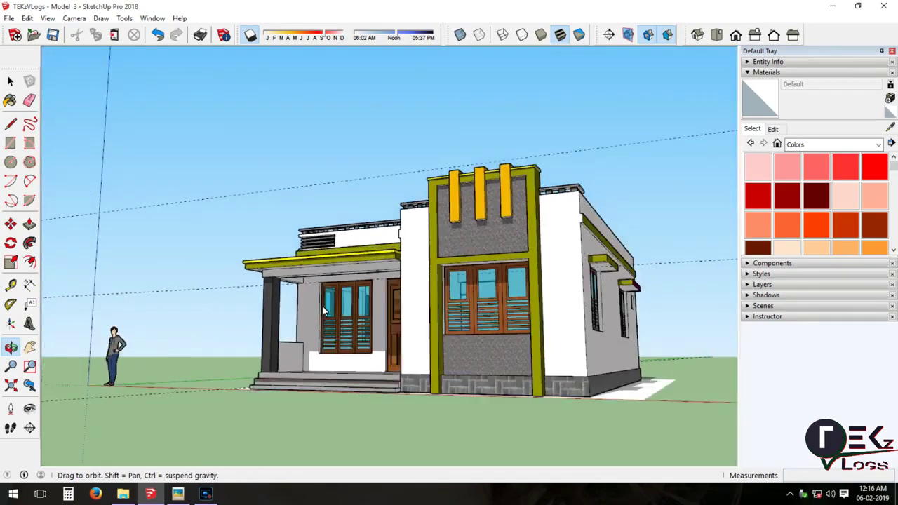
scroll(323, 305, "down", 1)
mouse_move(461, 270)
left_mouse_down()
mouse_move(484, 348)
mouse_move(568, 328)
left_mouse_up()
scroll(485, 347, "up", 3)
scroll(485, 348, "up", 2)
scroll(582, 215, "up", 3)
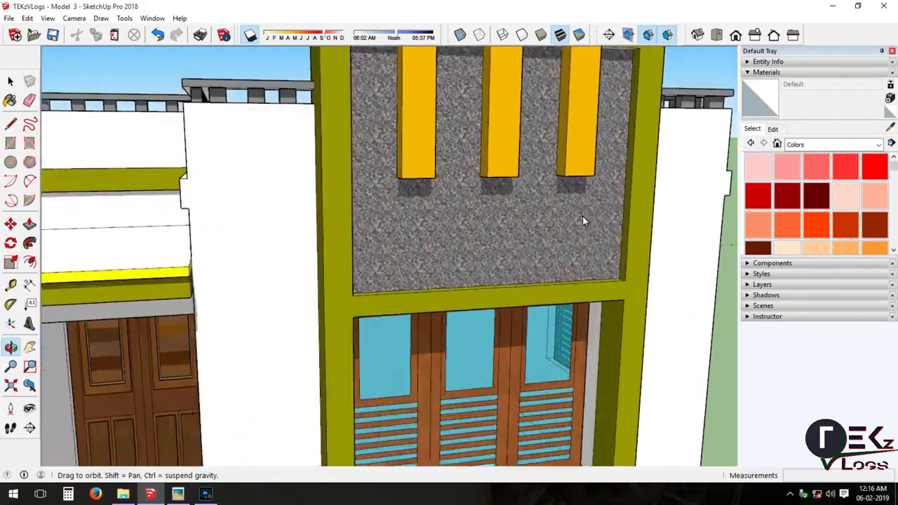
scroll(583, 216, "up", 2)
mouse_move(571, 219)
left_mouse_down()
mouse_move(401, 257)
mouse_move(264, 318)
mouse_move(177, 315)
mouse_move(150, 267)
mouse_move(162, 201)
mouse_move(187, 160)
mouse_move(229, 202)
left_mouse_up()
scroll(229, 203, "down", 3)
mouse_move(226, 270)
left_mouse_down()
mouse_move(375, 272)
mouse_move(436, 260)
left_mouse_up()
Orbit closer around the wooden door, blue-glass windows and house corners.
scroll(342, 348, "down", 2)
scroll(343, 348, "down", 3)
scroll(339, 426, "up", 2)
scroll(339, 426, "up", 2)
scroll(316, 321, "up", 3)
scroll(386, 353, "up", 2)
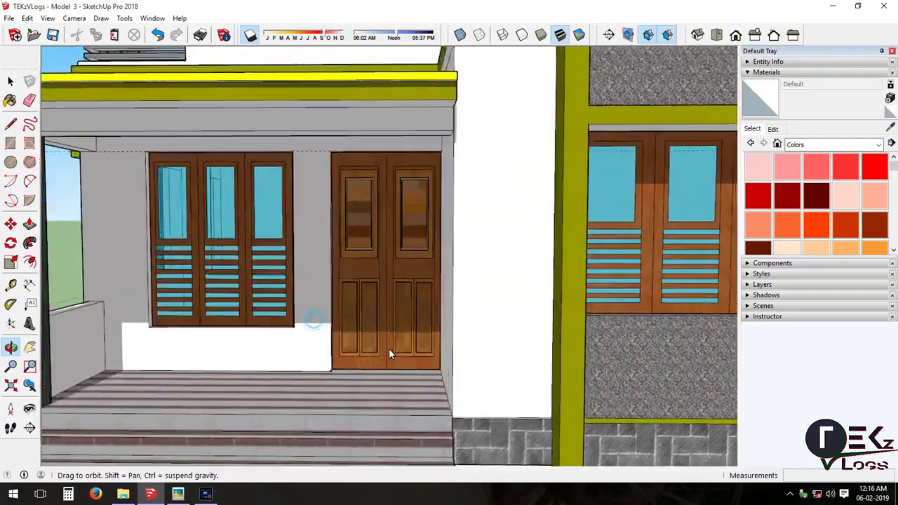
scroll(458, 355, "up", 2)
scroll(487, 351, "up", 3)
scroll(487, 351, "up", 2)
mouse_move(452, 328)
left_mouse_down()
mouse_move(324, 334)
mouse_move(375, 361)
mouse_move(433, 363)
left_mouse_up()
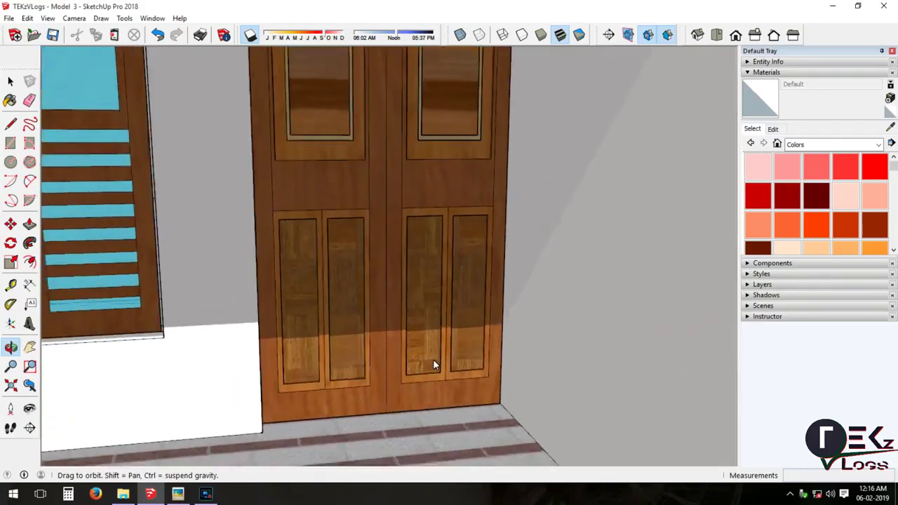
scroll(434, 364, "down", 2)
scroll(433, 360, "down", 3)
scroll(302, 253, "up", 4)
scroll(319, 277, "up", 3)
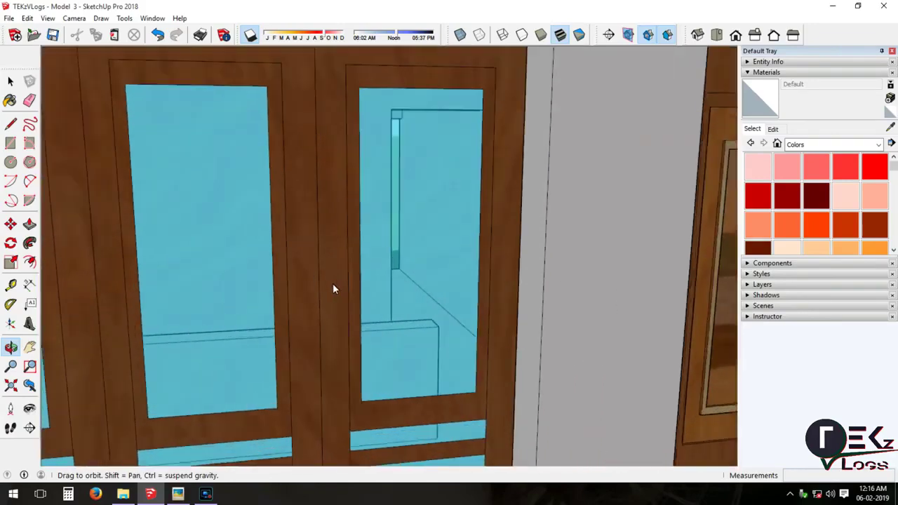
mouse_move(366, 299)
left_mouse_down()
mouse_move(416, 299)
mouse_move(259, 294)
left_mouse_up()
scroll(259, 295, "down", 3)
scroll(259, 295, "down", 3)
scroll(259, 294, "down", 3)
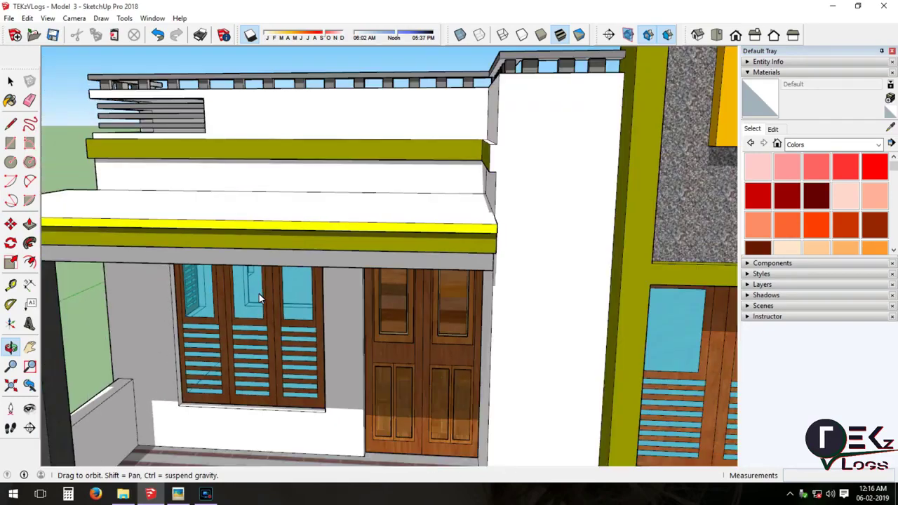
scroll(187, 229, "down", 2)
scroll(187, 229, "down", 3)
left_click_drag(201, 237, 351, 309)
mouse_move(334, 279)
left_mouse_down()
mouse_move(290, 267)
mouse_move(199, 315)
left_mouse_up()
scroll(265, 277, "up", 3)
mouse_move(265, 277)
left_mouse_down()
mouse_move(332, 259)
mouse_move(659, 265)
left_mouse_up()
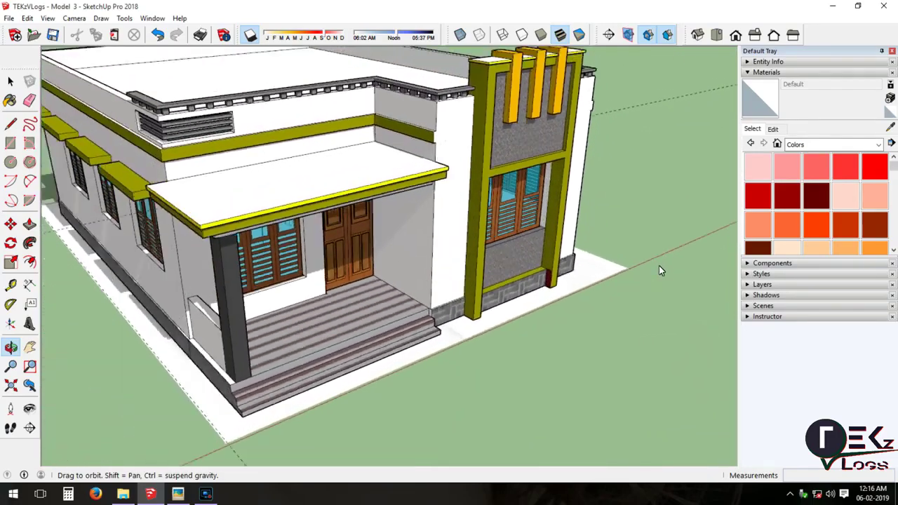
scroll(435, 238, "down", 5)
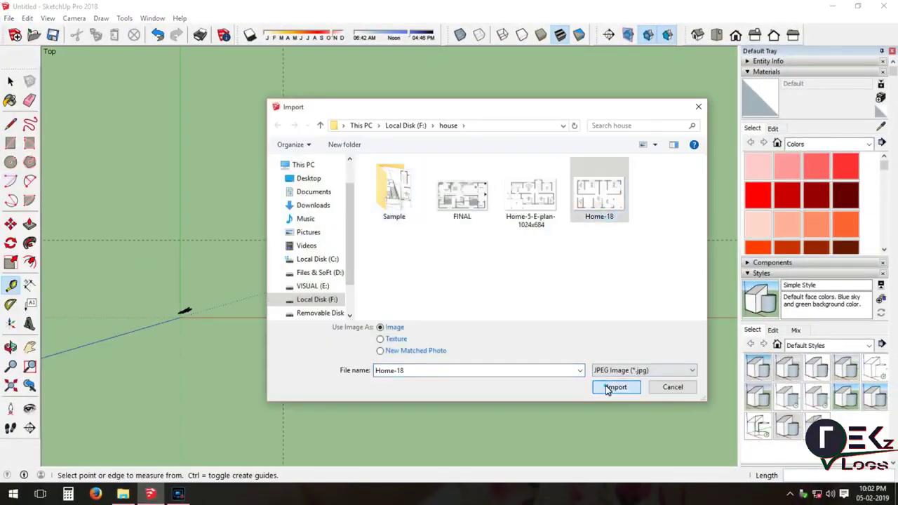
Import the floor-plan image onto the ground and rotate it 90° upright.
left_click(608, 390)
left_click(467, 241)
left_click(318, 232)
left_click(11, 225)
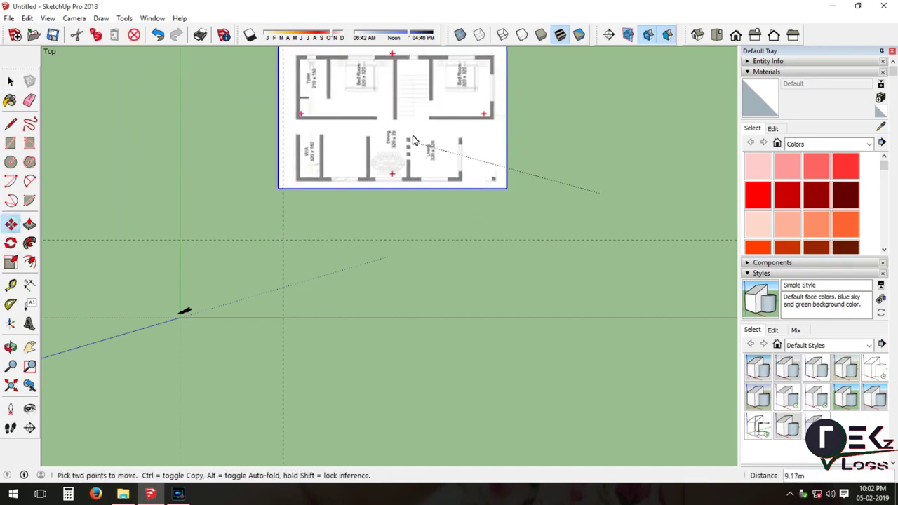
left_click(282, 145)
left_click(335, 146)
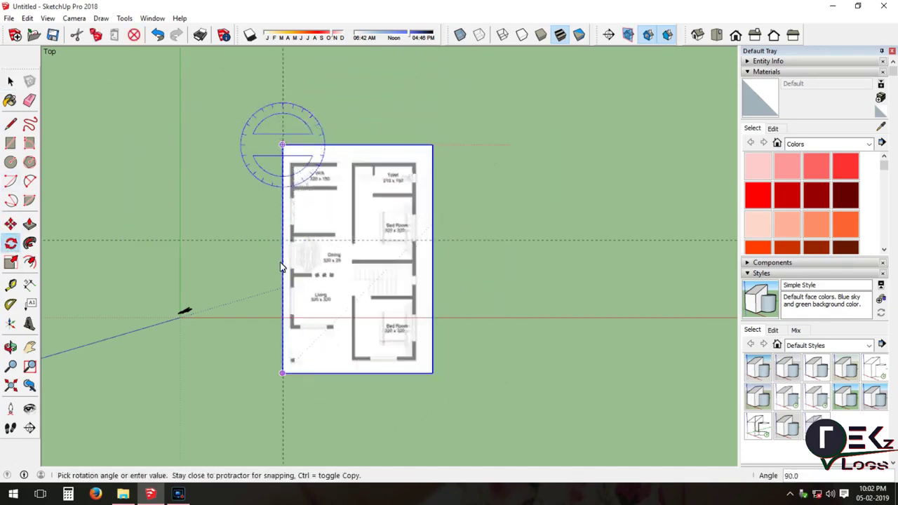
Move the floor plan 2.67m up and scale it wider and taller.
left_click(11, 225)
left_click(379, 261)
left_click(379, 205)
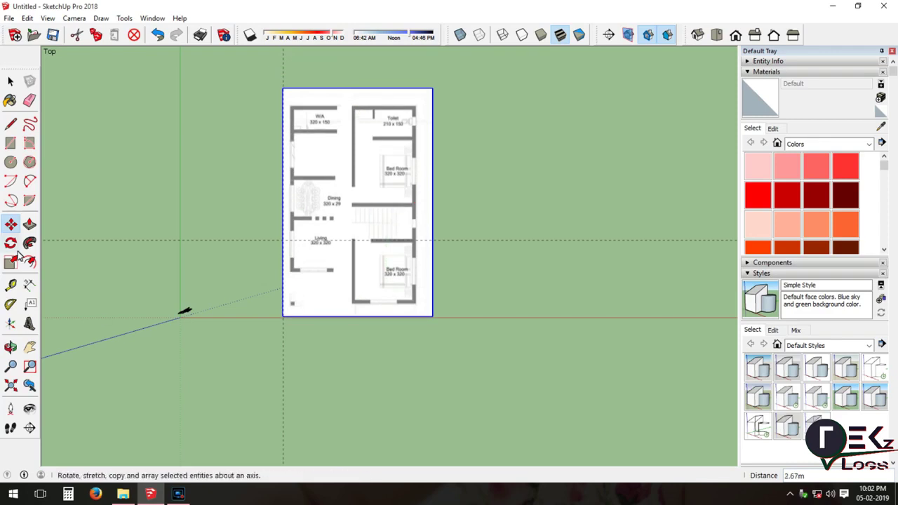
left_click_drag(433, 203, 493, 202)
left_click_drag(388, 88, 386, 74)
scroll(495, 197, "down", 1)
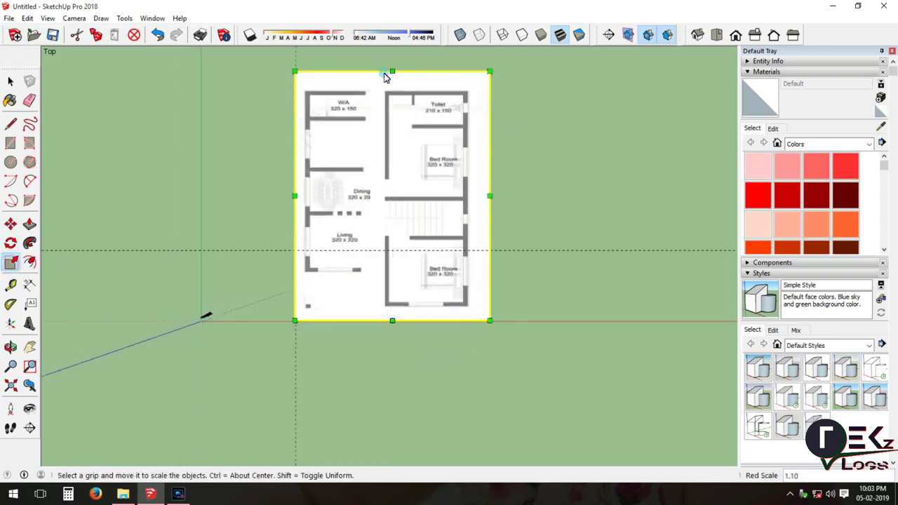
Draw a rectangle over the full floor-plan outline.
scroll(323, 131, "down", 3)
scroll(324, 130, "up", 2)
key("r")
scroll(212, 169, "up", 1)
scroll(247, 160, "up", 3)
left_click(246, 160)
scroll(239, 155, "down", 3)
scroll(403, 400, "up", 2)
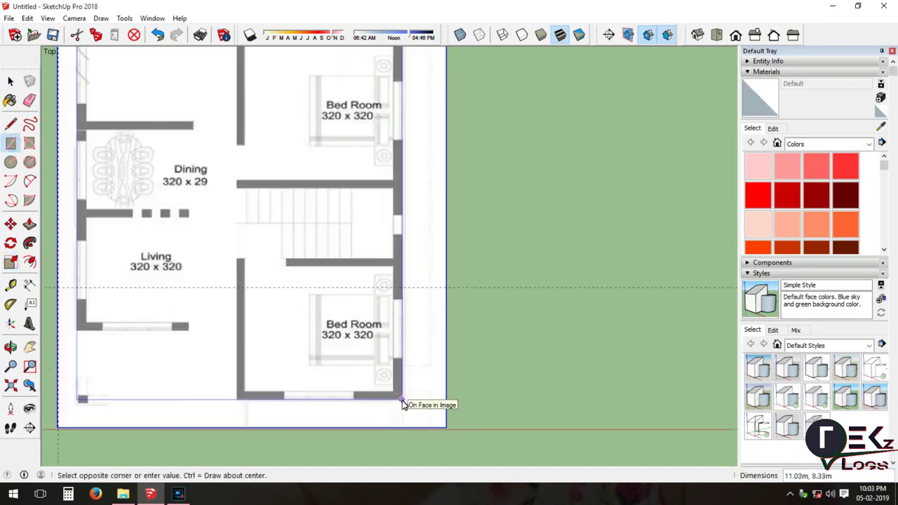
left_click(403, 401)
scroll(492, 316, "down", 2)
Push/Pull the outline face up into a floor slab in an angled view.
left_click(609, 35)
scroll(421, 337, "up", 3)
left_click(29, 224)
left_click_drag(415, 354, 415, 331)
left_click(461, 34)
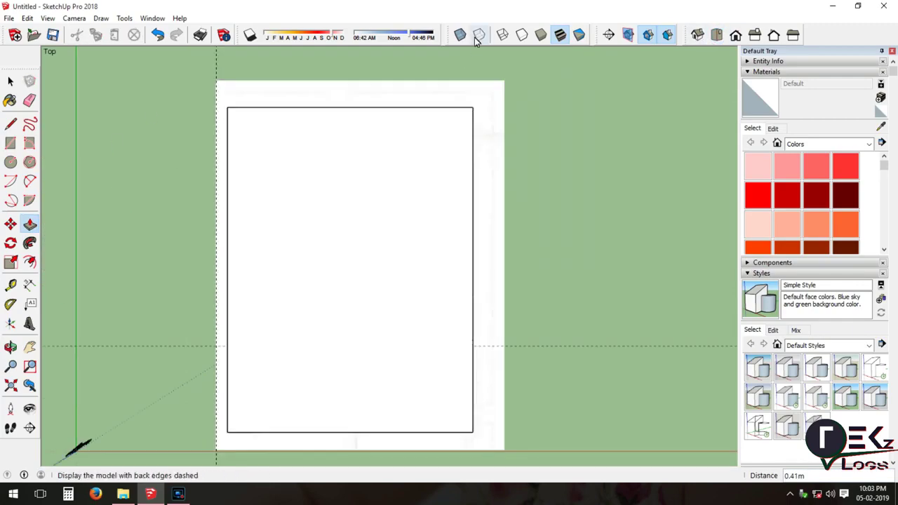
Draw a rectangle marking the area below the Living room.
scroll(337, 112, "down", 2)
scroll(252, 316, "up", 1)
scroll(331, 329, "up", 2)
scroll(331, 330, "up", 3)
scroll(277, 179, "up", 2)
key("f")
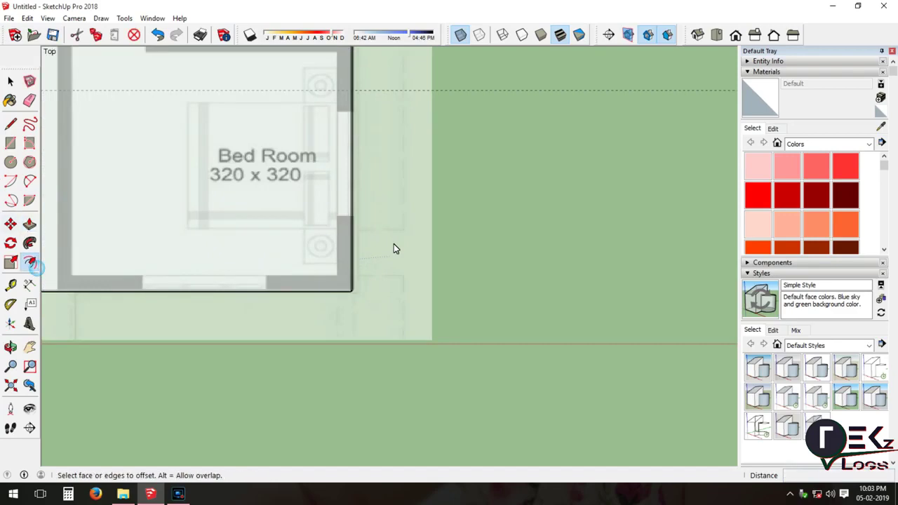
scroll(576, 262, "down", 2)
scroll(204, 215, "up", 1)
key("r")
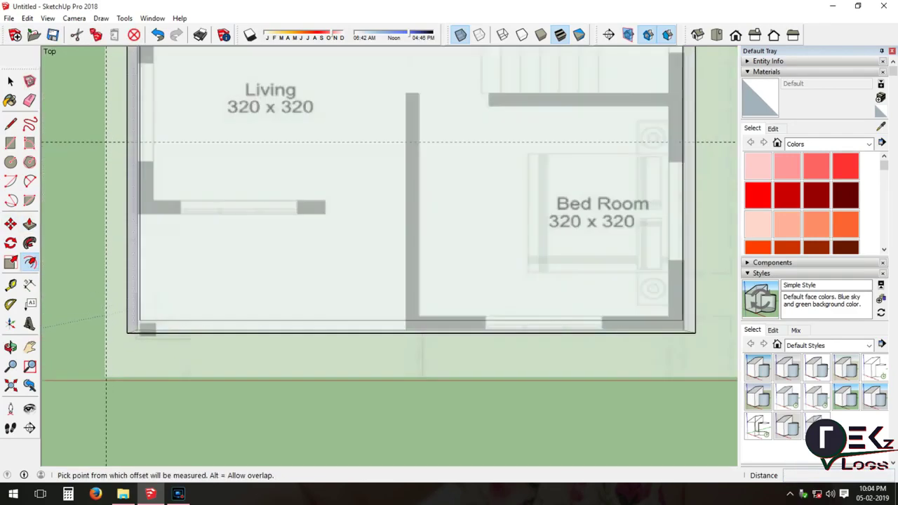
left_click(406, 214)
scroll(185, 361, "down", 2)
scroll(351, 261, "up", 1)
Trace the central wall as a rectangle over the floor plan.
scroll(281, 252, "down", 1)
scroll(207, 249, "down", 2)
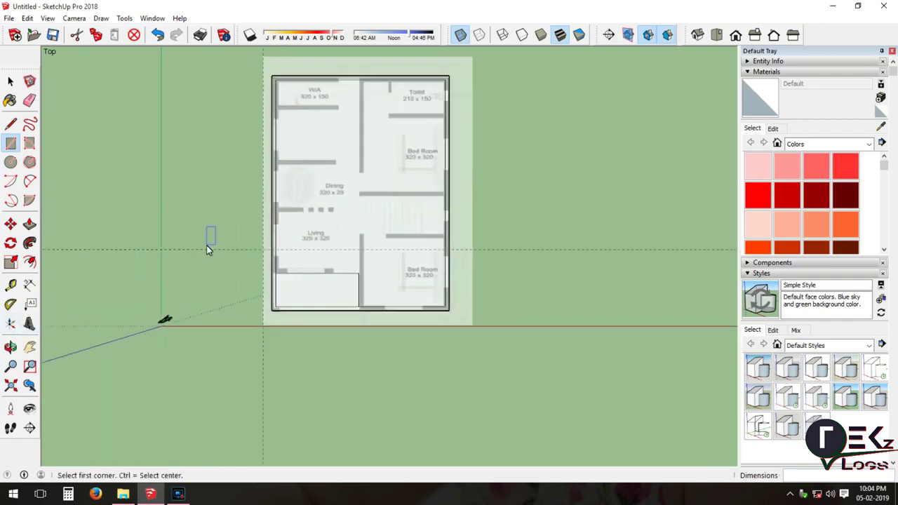
scroll(391, 169, "up", 1)
scroll(245, 414, "up", 1)
left_click(242, 402)
scroll(259, 210, "up", 2)
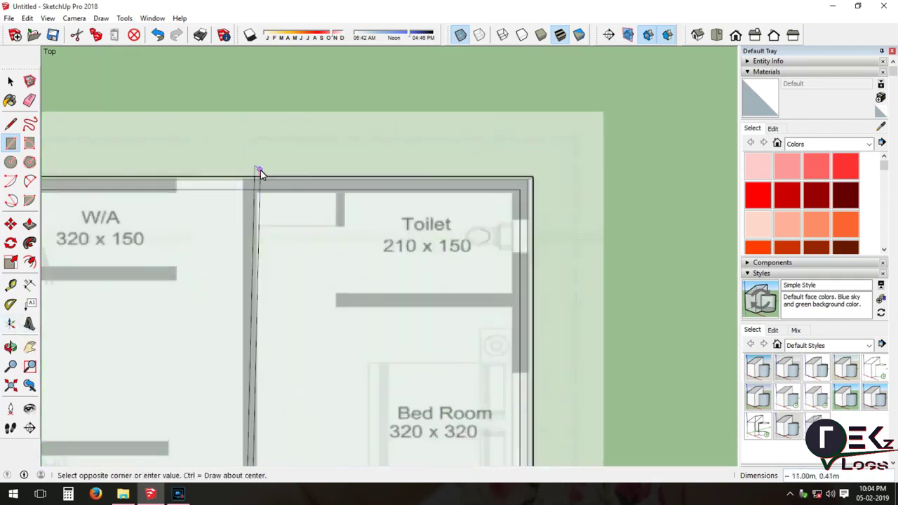
scroll(252, 200, "up", 1)
left_click(251, 203)
scroll(261, 140, "down", 1)
scroll(253, 176, "down", 1)
scroll(239, 209, "down", 1)
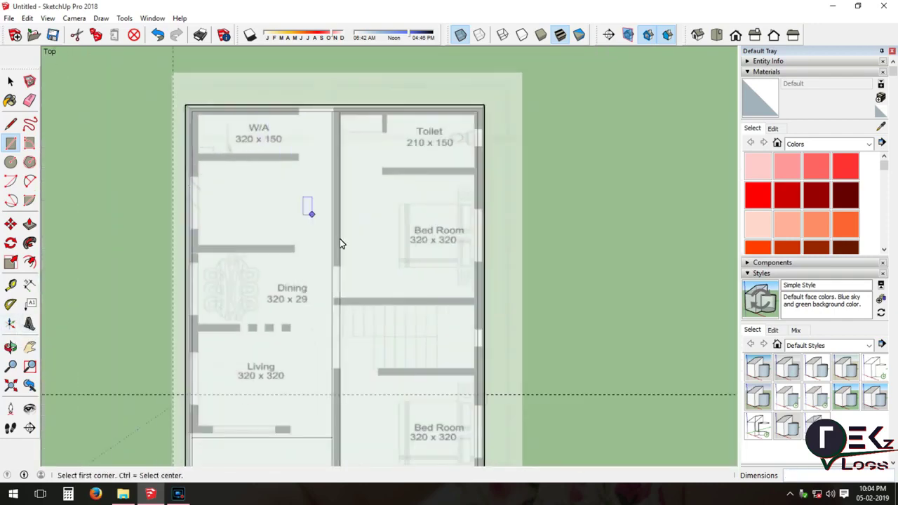
scroll(459, 257, "up", 3)
Trace the walls below Living, between Dining and Living, and between W/A and Dining.
left_click(144, 292)
scroll(314, 284, "down", 1)
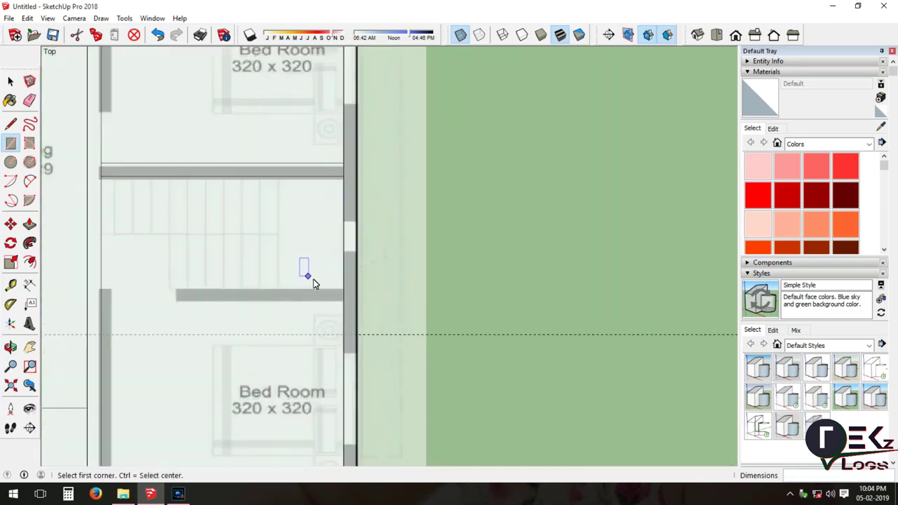
scroll(257, 269, "down", 2)
scroll(278, 335, "up", 2)
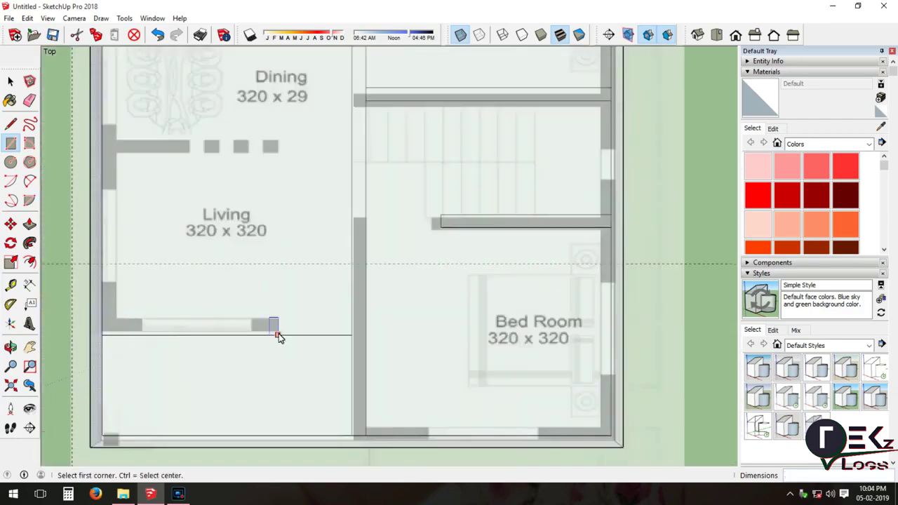
left_click(102, 324)
scroll(214, 213, "down", 1)
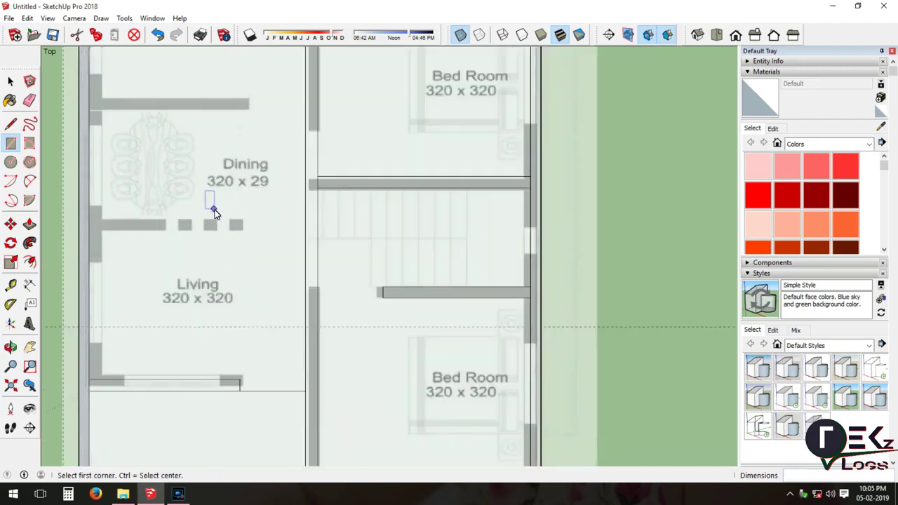
left_click(89, 230)
scroll(226, 211, "down", 1)
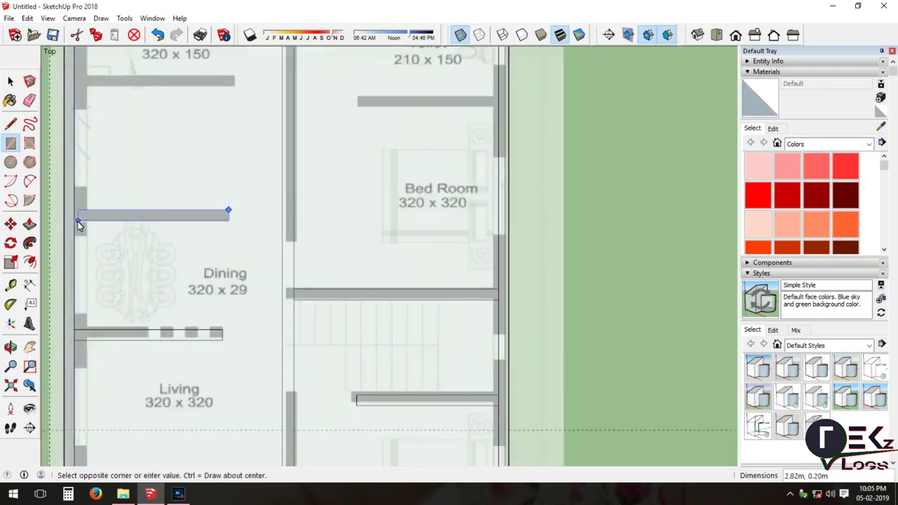
left_click(80, 223)
scroll(79, 224, "down", 2)
scroll(210, 105, "up", 2)
left_click(247, 137)
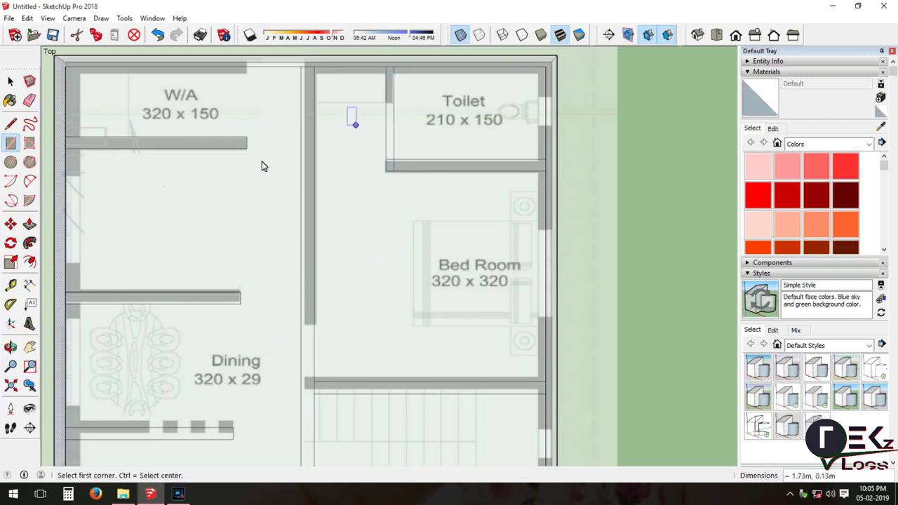
scroll(378, 109, "down", 1)
scroll(273, 197, "up", 2)
Draw line segments along the top wall to close the stair wall edge.
left_click(324, 219)
left_click(258, 219)
left_click(253, 219)
left_click(246, 213)
scroll(163, 161, "down", 1)
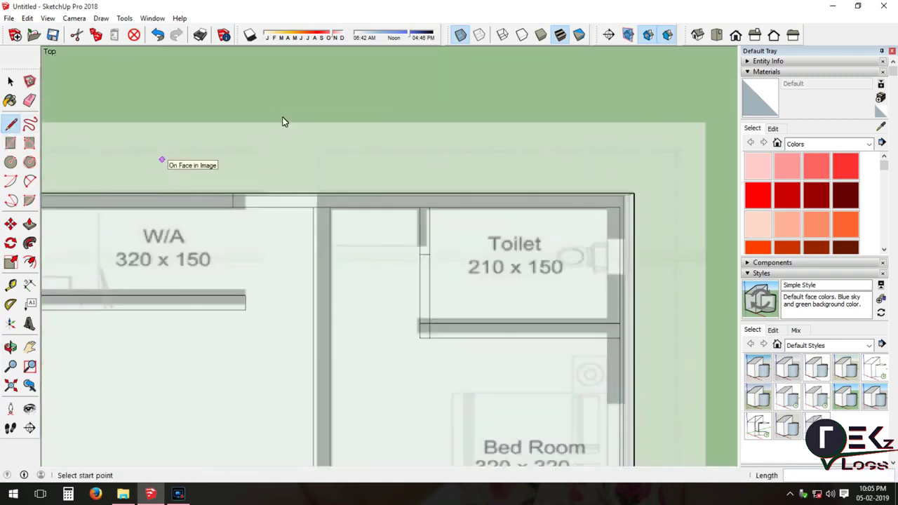
scroll(316, 304, "down", 1)
scroll(308, 341, "down", 2)
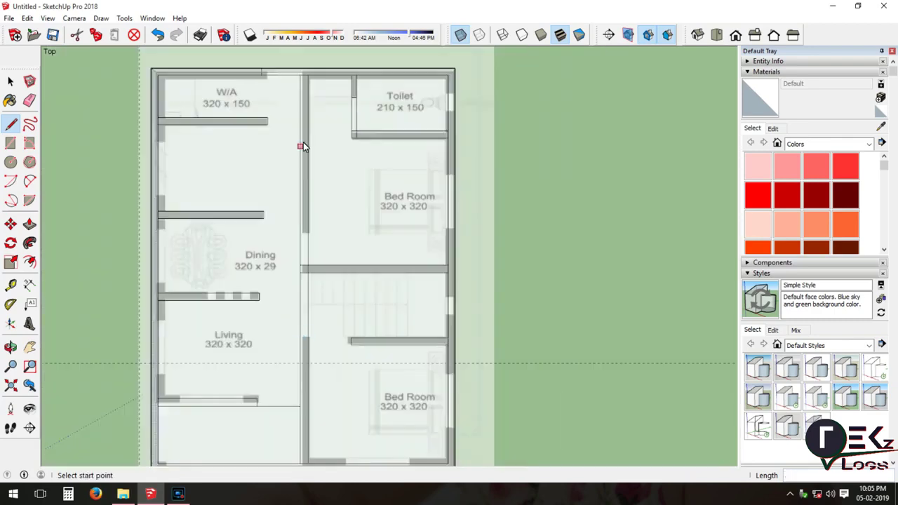
scroll(362, 272, "up", 1)
left_click(295, 271)
scroll(287, 256, "down", 2)
scroll(232, 256, "up", 1)
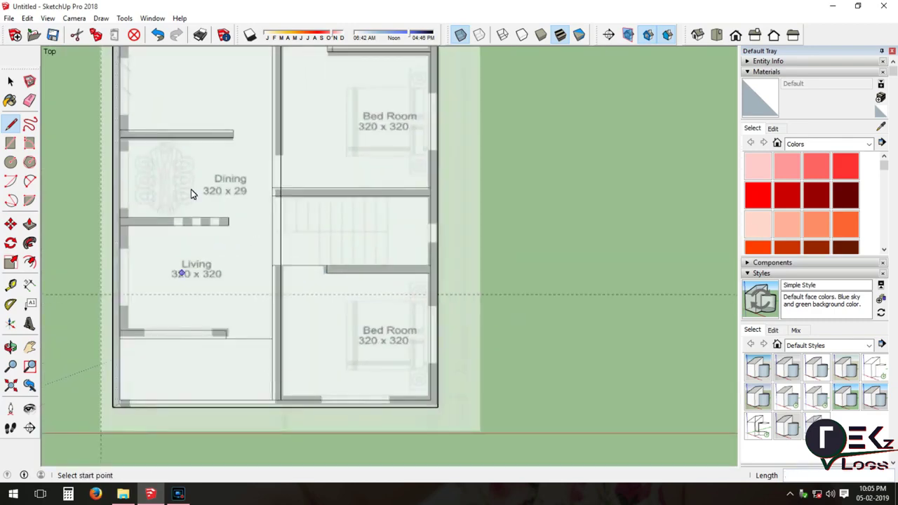
Turn off X-ray, try Hidden Line, then return to Shaded with Textures.
left_click(463, 35)
scroll(258, 204, "up", 1)
left_click(522, 35)
left_click(560, 35)
scroll(273, 206, "down", 1)
scroll(207, 168, "up", 2)
scroll(291, 106, "down", 1)
scroll(231, 182, "down", 1)
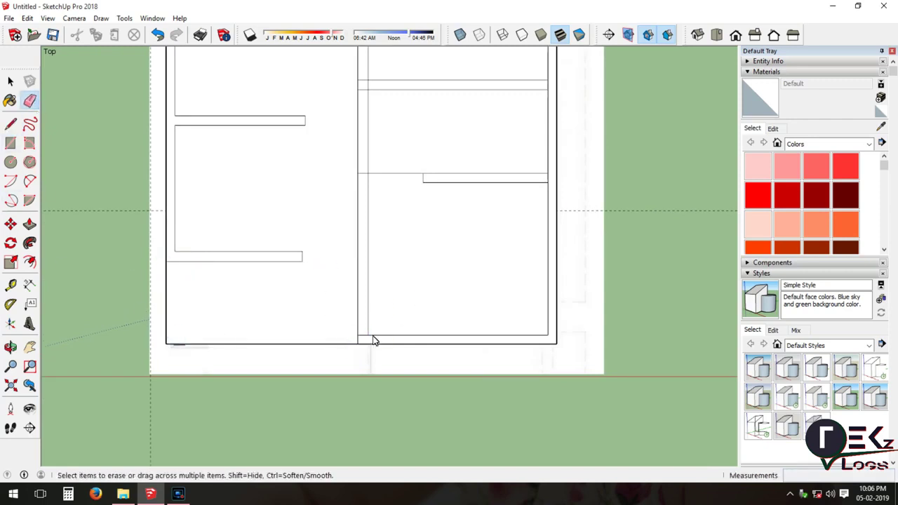
Erase the stray edges so the traced wall outlines close, then return to Top and Iso views.
scroll(341, 311, "down", 1)
scroll(413, 333, "down", 1)
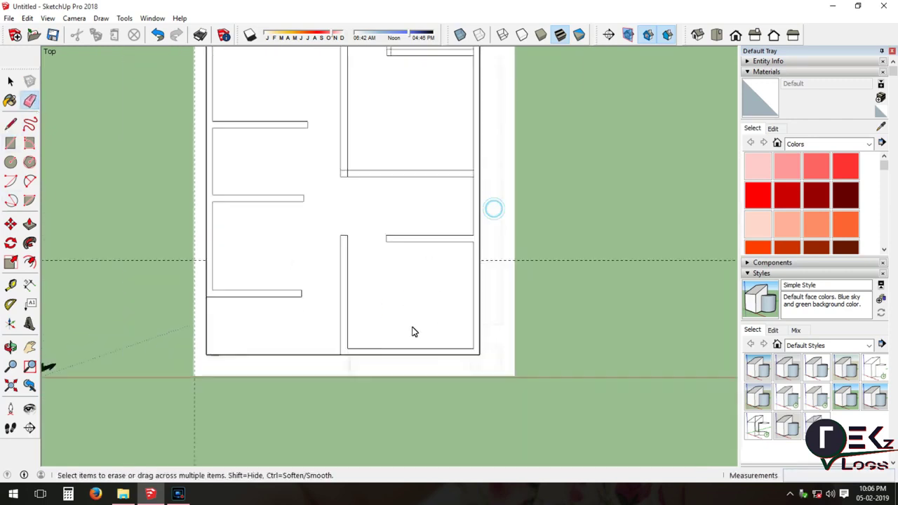
scroll(314, 307, "down", 1)
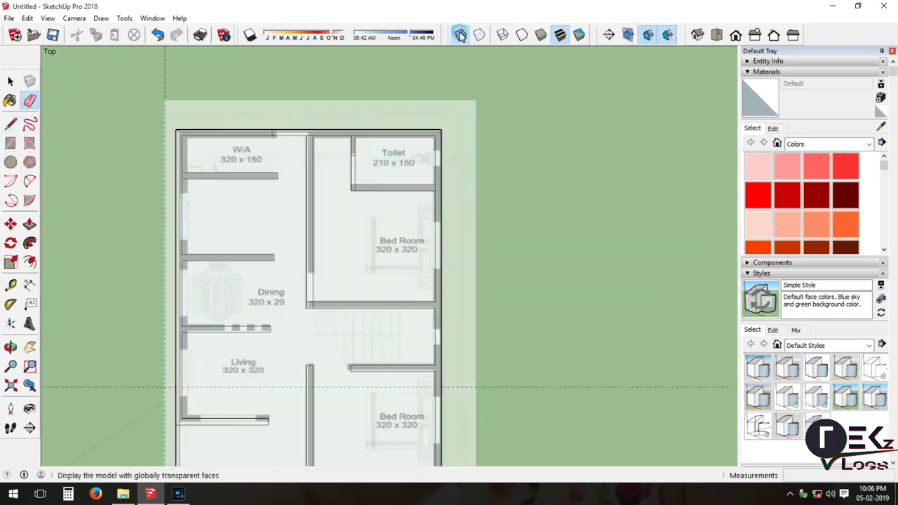
key("e")
scroll(294, 273, "up", 1)
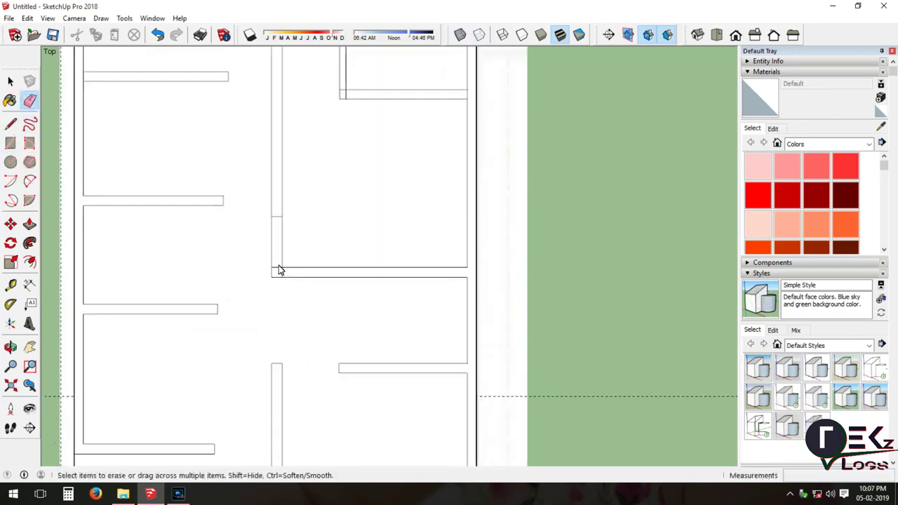
scroll(273, 257, "down", 1)
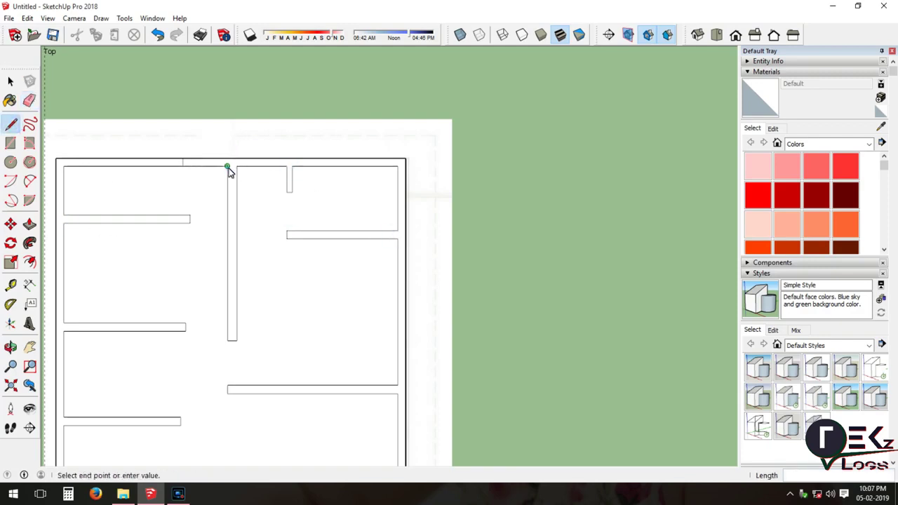
scroll(231, 176, "up", 1)
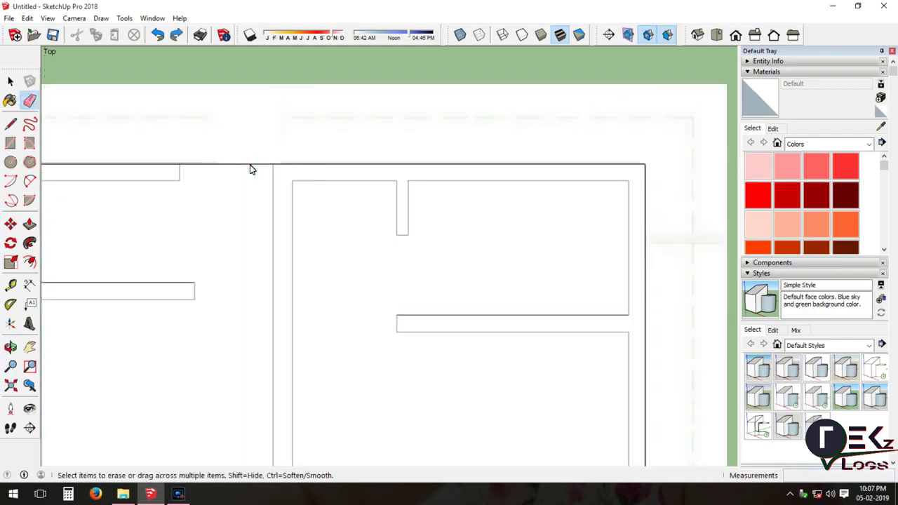
left_click(634, 32)
left_click(609, 34)
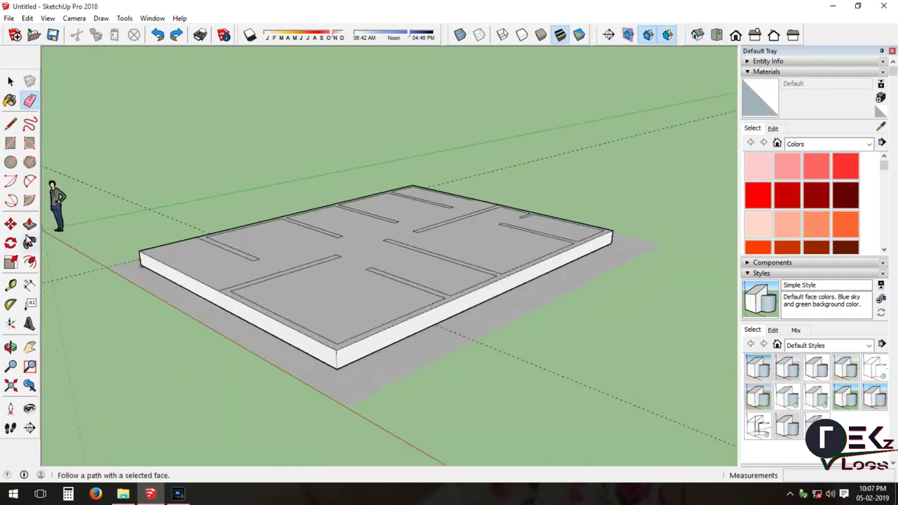
Push/Pull the traced wall faces up to 2.50 m high.
left_click_drag(349, 343, 344, 234)
mouse_move(281, 294)
middle_mouse_down()
mouse_move(410, 273)
mouse_move(109, 246)
middle_mouse_up()
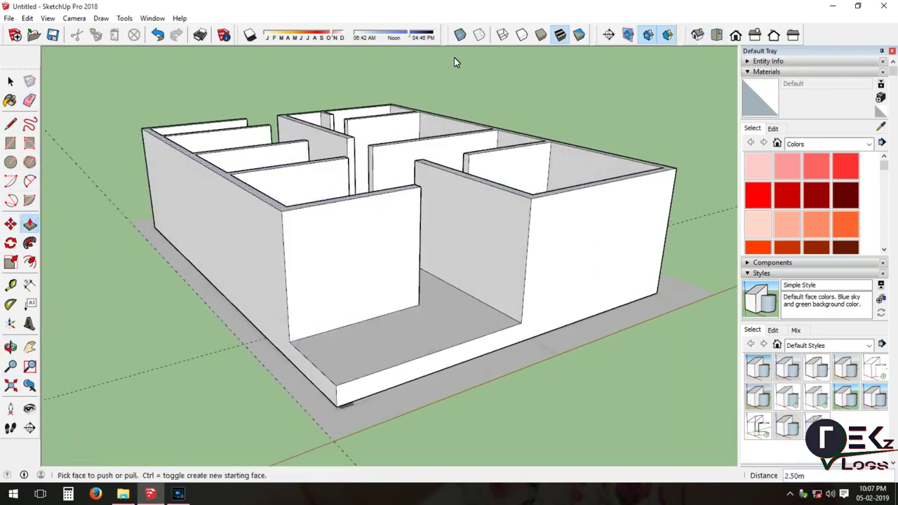
scroll(329, 365, "down", 3)
scroll(371, 192, "up", 5)
Draw a 0.55 m by 0.34 m rectangle at the front wall corner.
key("r")
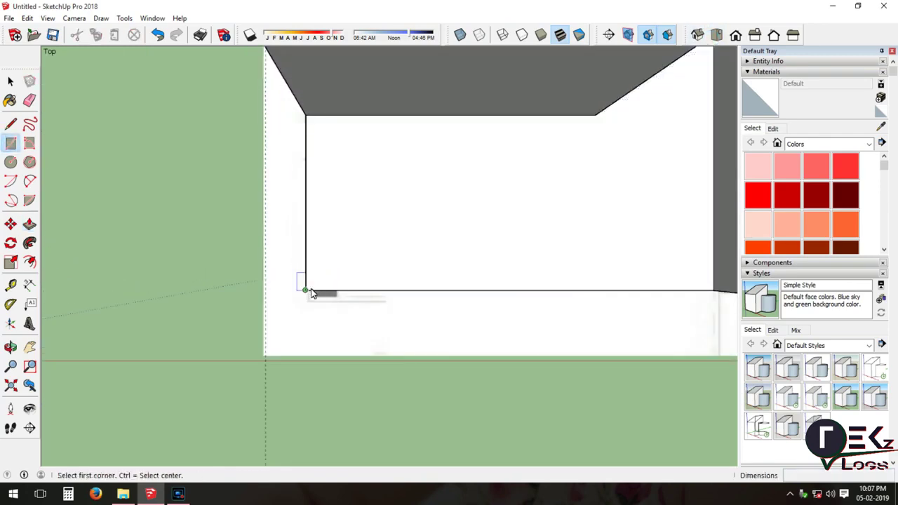
middle_click_drag(313, 290, 229, 351, "shift")
left_click(227, 349)
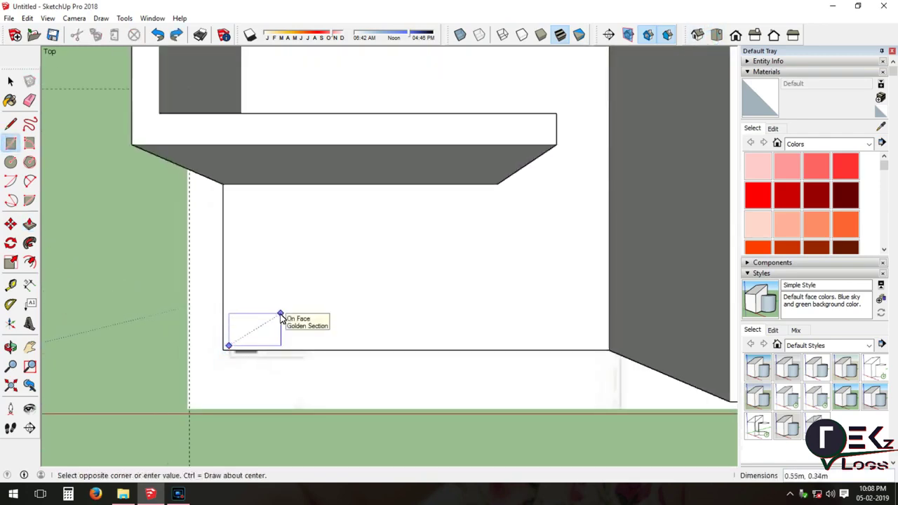
left_click(281, 315)
scroll(277, 319, "down", 3)
Switch to a three-quarter perspective view of the raised walls.
key("p")
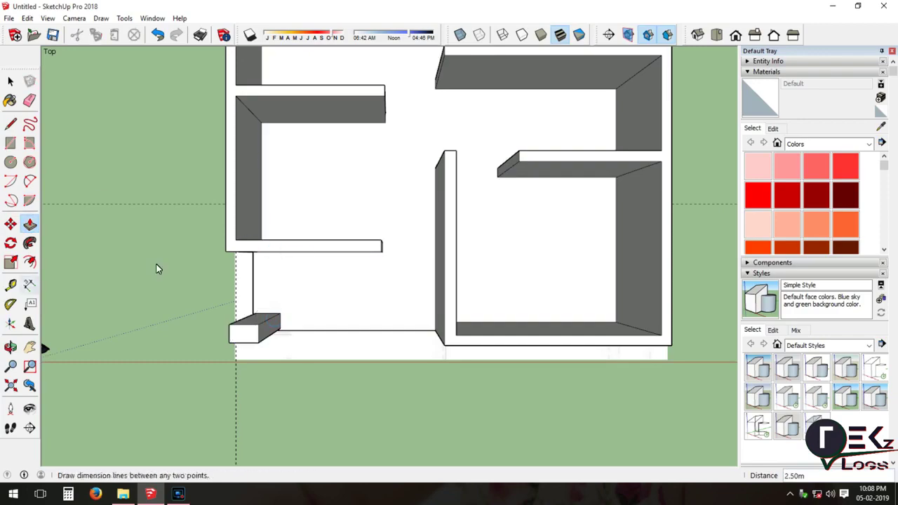
key("F8")
scroll(280, 211, "down", 3)
mouse_move(602, 285)
middle_mouse_down()
mouse_move(472, 309)
mouse_move(89, 239)
middle_mouse_up()
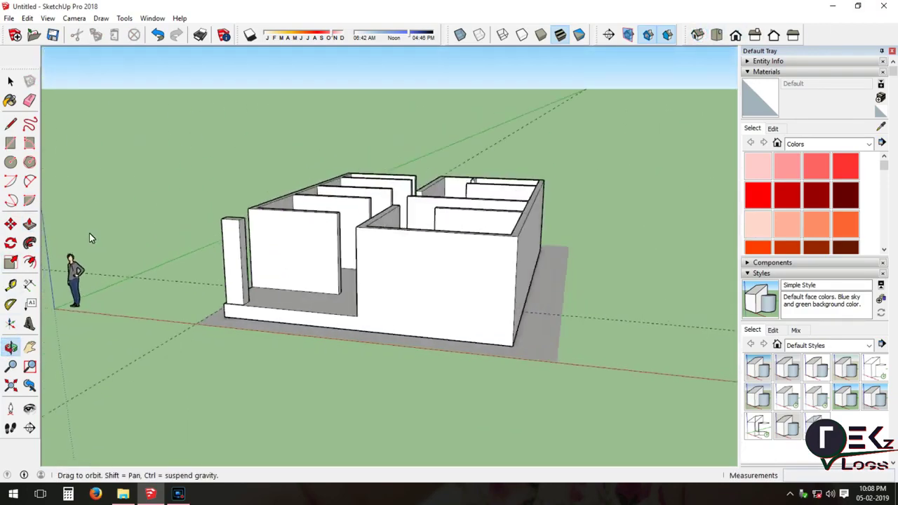
Measure the wall height with Tape Measure, leaving a horizontal guide across the walls.
key("t")
scroll(239, 288, "down", 2)
scroll(394, 344, "up", 5)
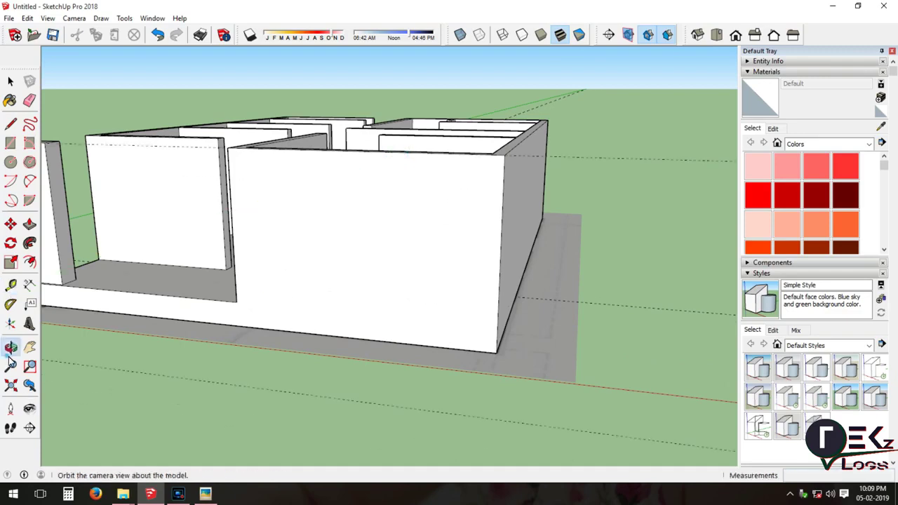
left_click(10, 355)
left_click_drag(316, 281, 498, 271)
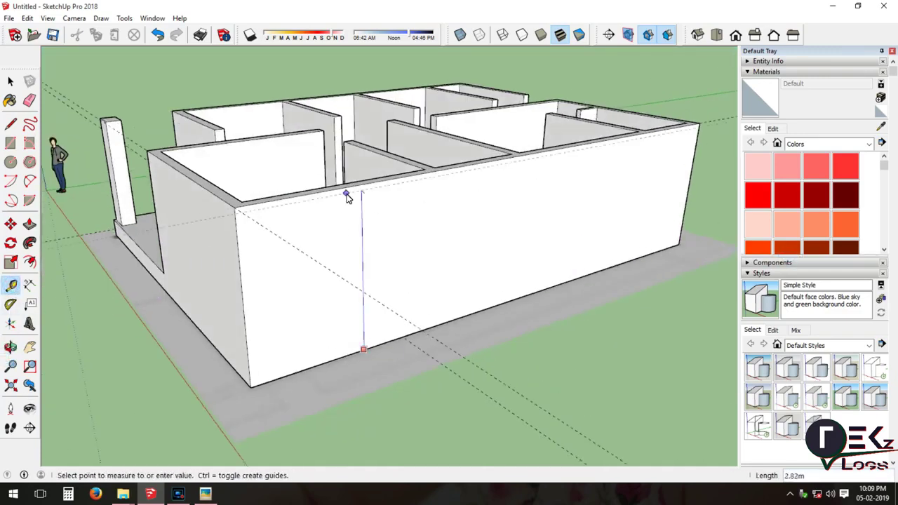
left_click(10, 347)
left_click_drag(416, 271, 464, 251)
scroll(280, 295, "up", 5)
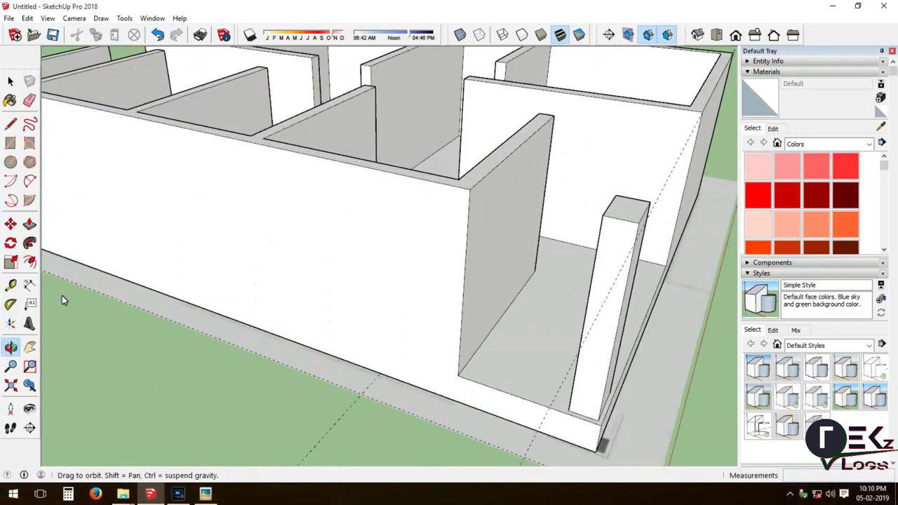
Orbit and zoom in to inspect the front post.
key("o")
left_click_drag(89, 307, 325, 207)
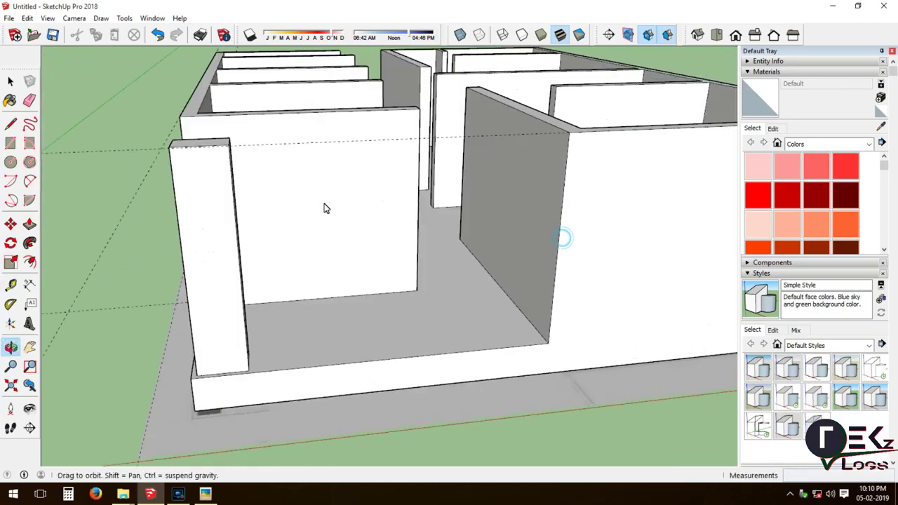
scroll(325, 207, "up", 2)
scroll(275, 157, "up", 2)
scroll(232, 226, "up", 1)
scroll(230, 222, "down", 3)
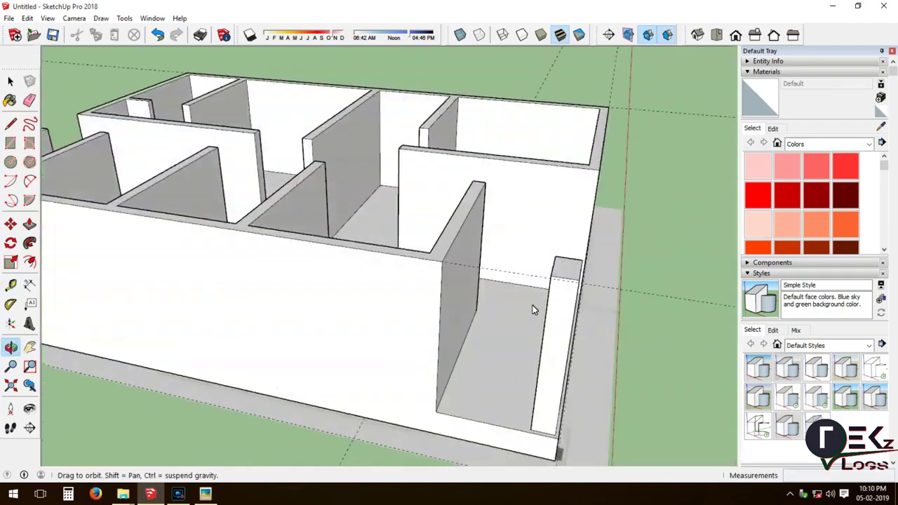
scroll(110, 208, "up", 3)
scroll(221, 239, "up", 1)
scroll(156, 235, "up", 1)
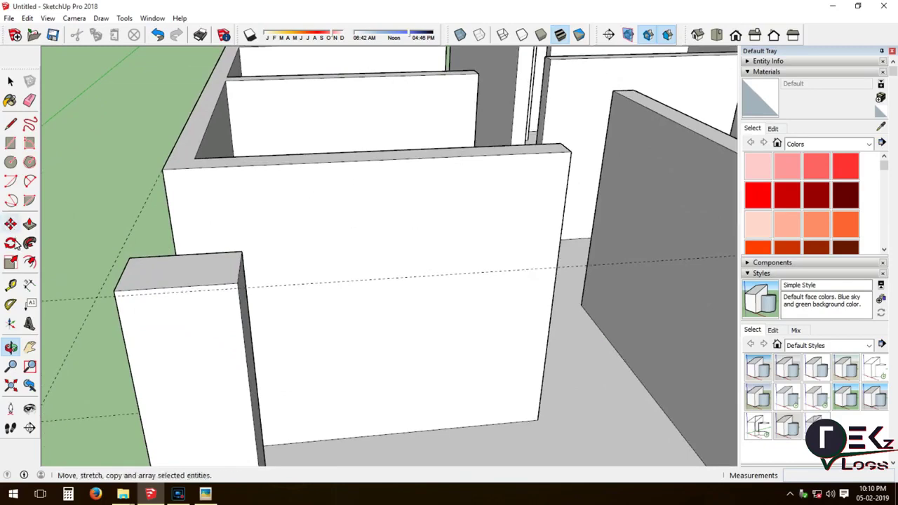
Raise the top of the front post by 0.15 m.
left_click(192, 269)
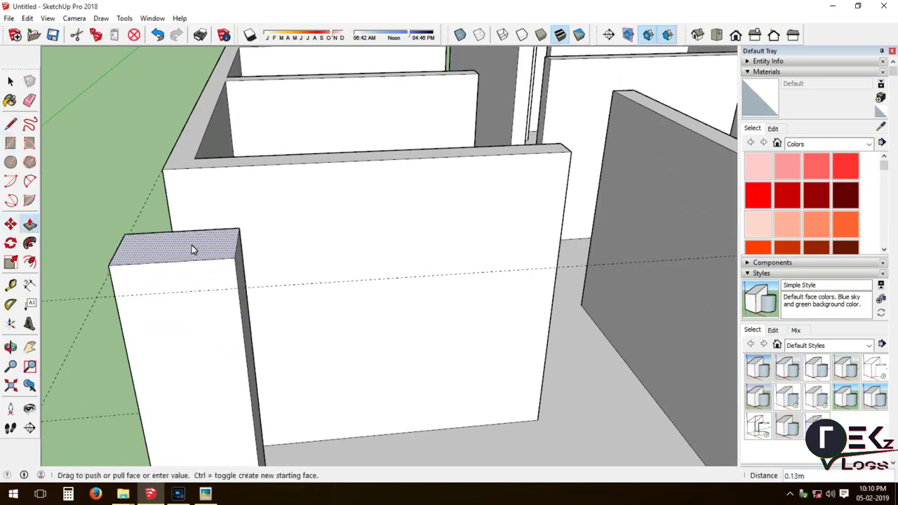
left_click(192, 241)
scroll(179, 229, "down", 3)
scroll(164, 177, "up", 3)
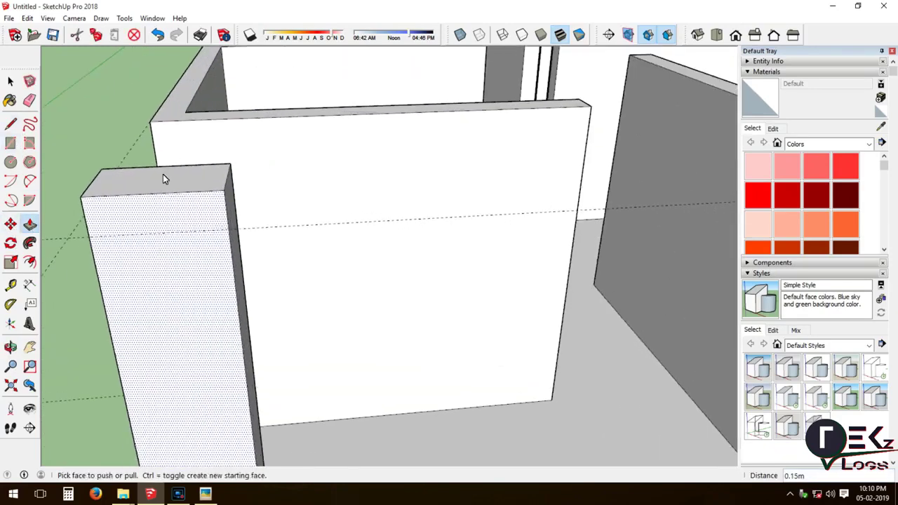
Draw the porch beam outline across the open front corner with the Line tool.
left_click(11, 124)
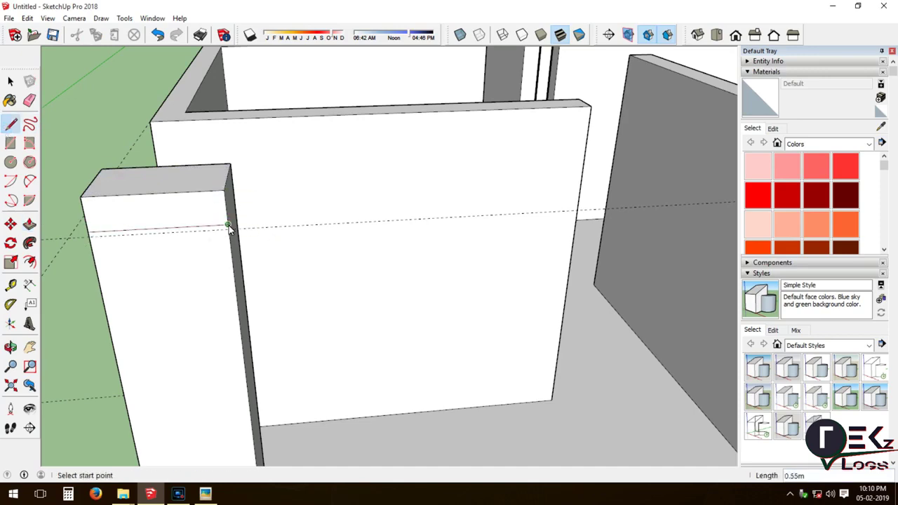
middle_click_drag(325, 239, 176, 211)
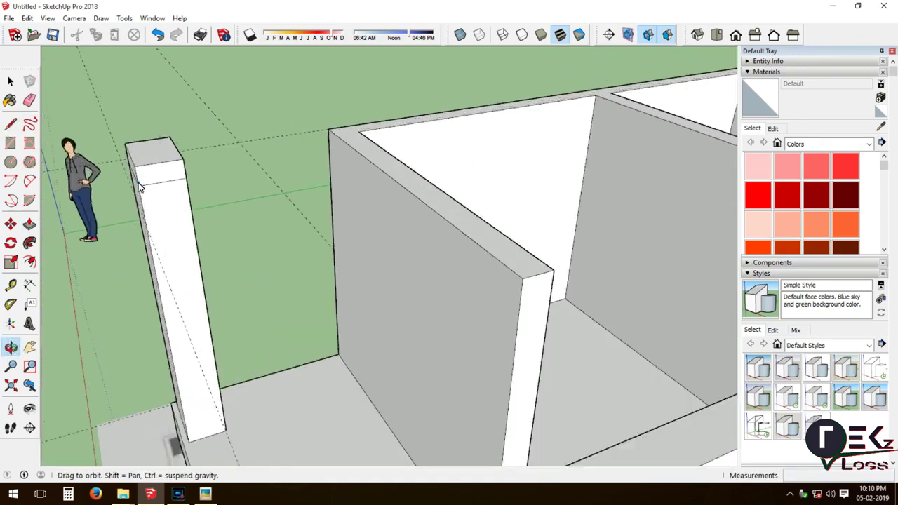
scroll(175, 210, "down", 4)
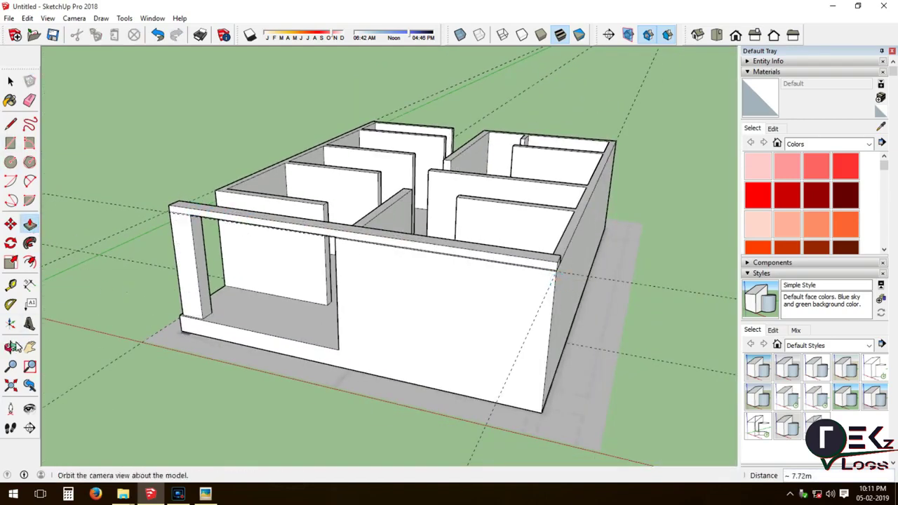
middle_click_drag(558, 282, 340, 298)
scroll(341, 298, "up", 3)
scroll(392, 264, "up", 3)
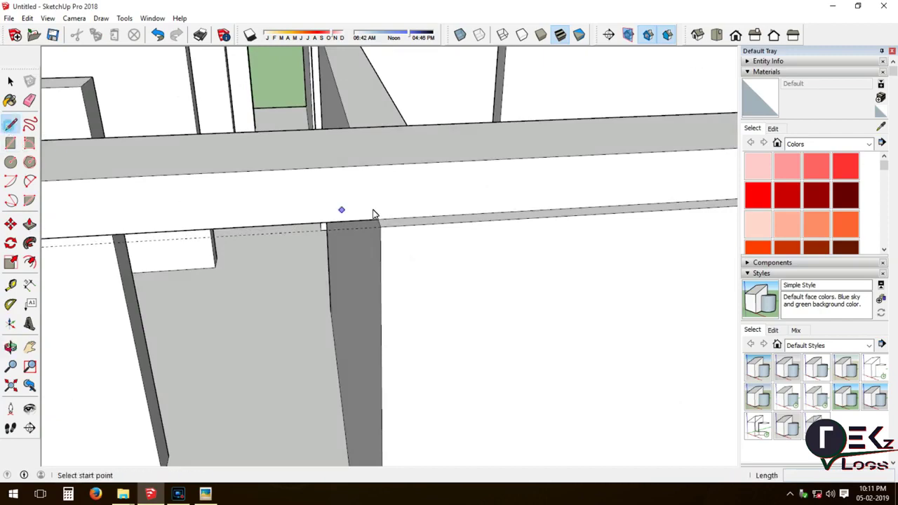
left_click(378, 174)
scroll(171, 196, "down", 2)
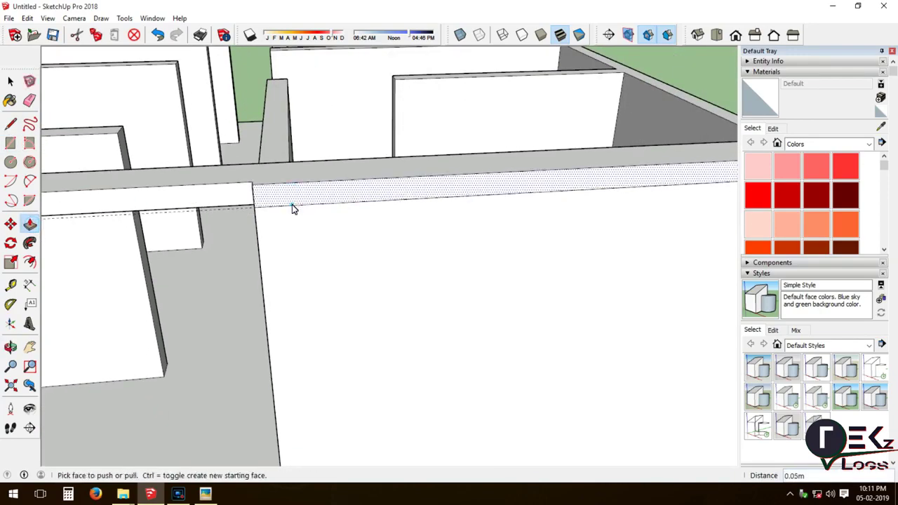
scroll(292, 207, "down", 4)
mouse_move(140, 266)
middle_mouse_down()
mouse_move(331, 203)
mouse_move(249, 293)
middle_mouse_up()
scroll(415, 287, "up", 5)
scroll(415, 287, "up", 2)
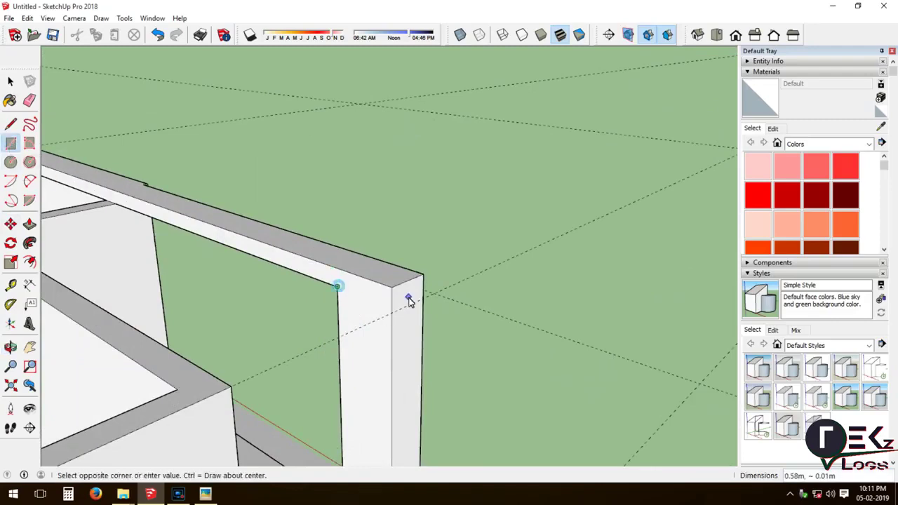
Push/Pull the beam profile to form lintels linking the walls to the corner post.
key("p")
scroll(366, 295, "down", 2)
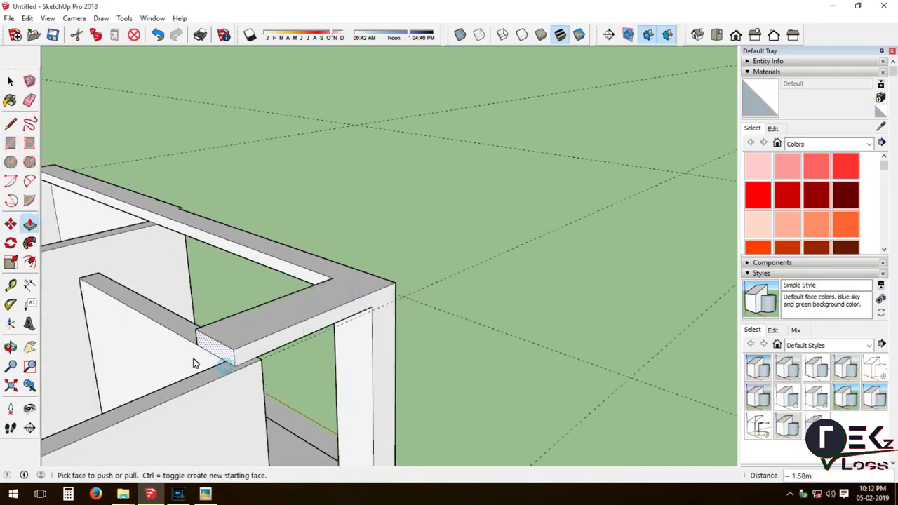
scroll(438, 303, "down", 2)
scroll(438, 304, "up", 2)
scroll(438, 303, "up", 3)
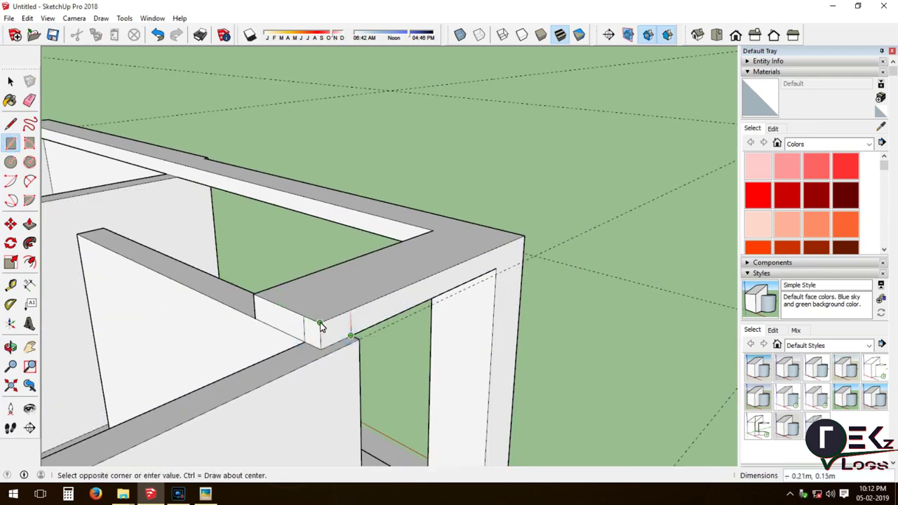
scroll(324, 357, "down", 3)
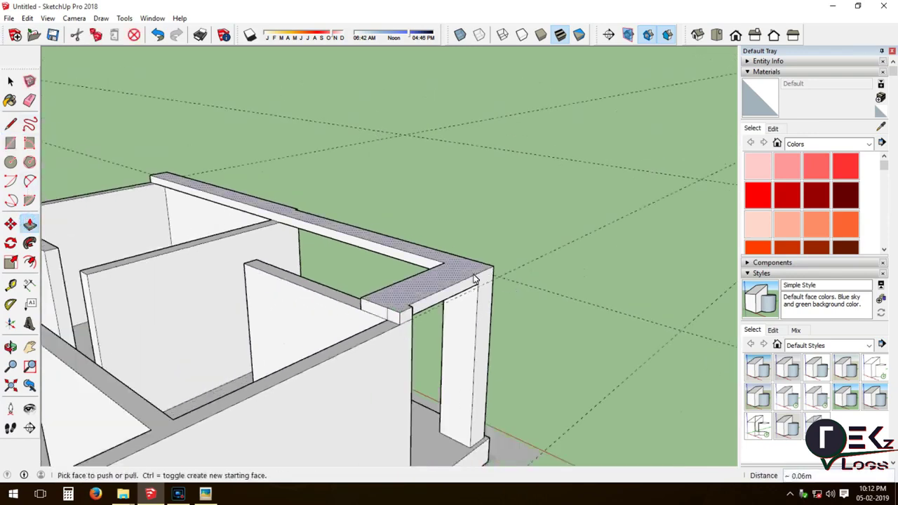
scroll(324, 358, "down", 3)
left_click(390, 307)
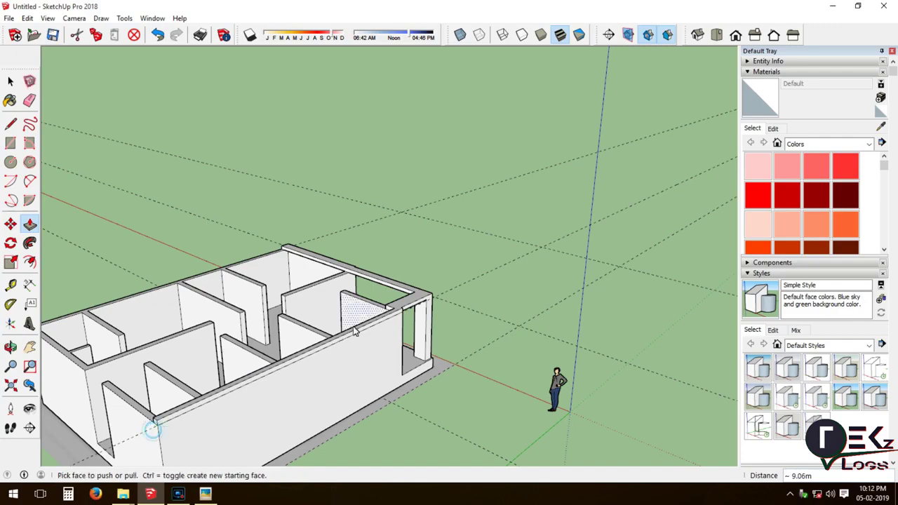
Orbit to the porch beam and redraw an edge at its corner.
scroll(355, 331, "up", 3)
left_click_drag(446, 283, 148, 345)
scroll(128, 311, "down", 3)
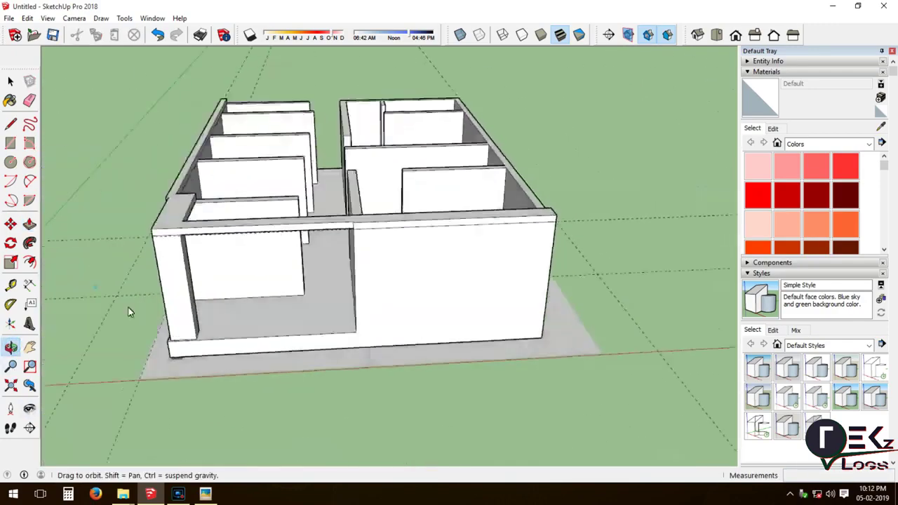
scroll(260, 241, "up", 3)
scroll(380, 270, "up", 3)
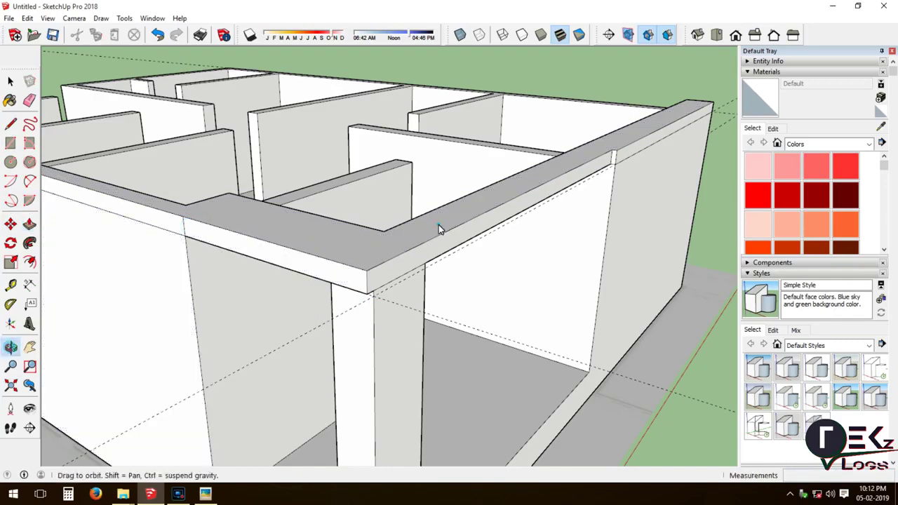
left_click_drag(438, 224, 316, 196)
key("e")
left_click(12, 124)
left_click(329, 276)
scroll(600, 235, "down", 5)
scroll(152, 127, "up", 4)
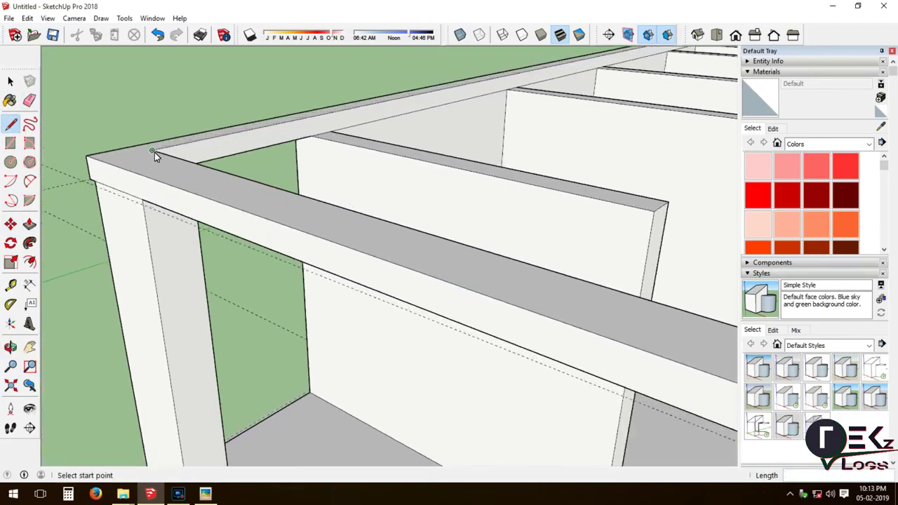
scroll(141, 148, "down", 1)
Push/Pull the porch beam top up by 0.05 m.
key("p")
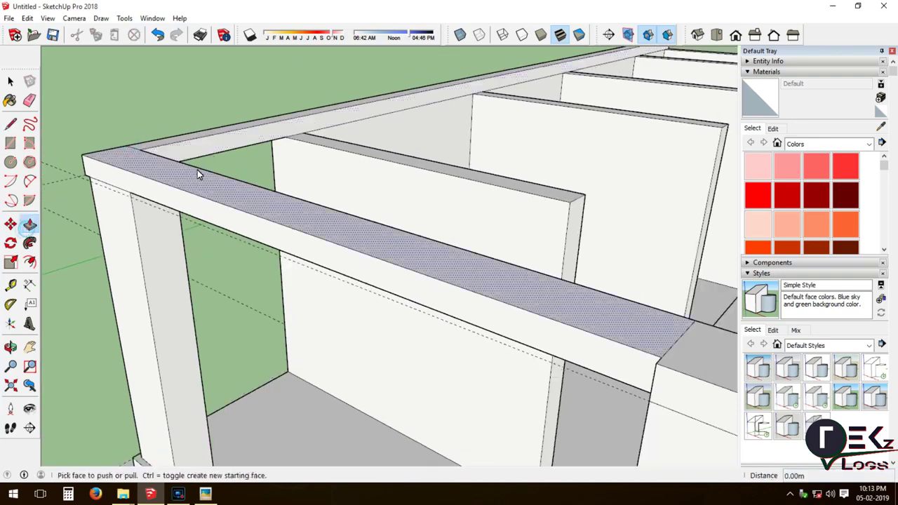
left_click(193, 170)
left_click(194, 170)
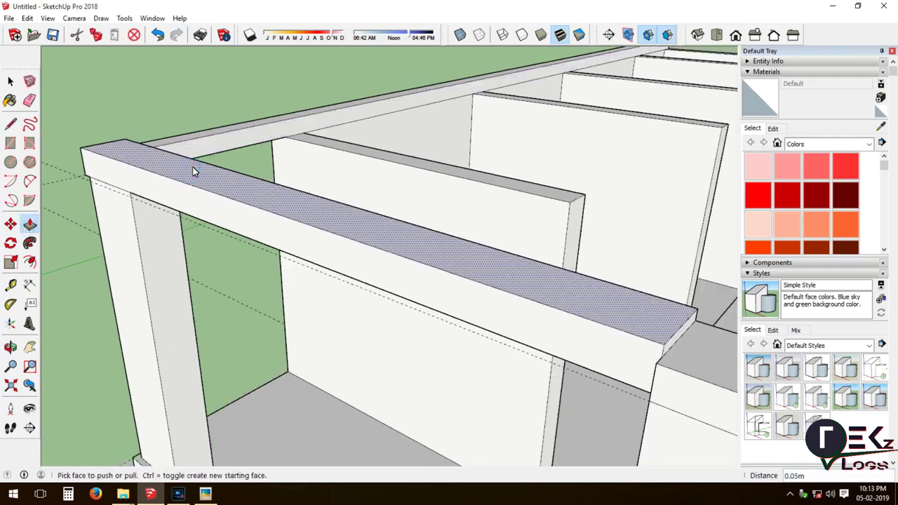
Raise the partition wall top about 0.60 m higher.
scroll(194, 170, "down", 2)
left_click(303, 152)
left_click(195, 147)
left_click(238, 132)
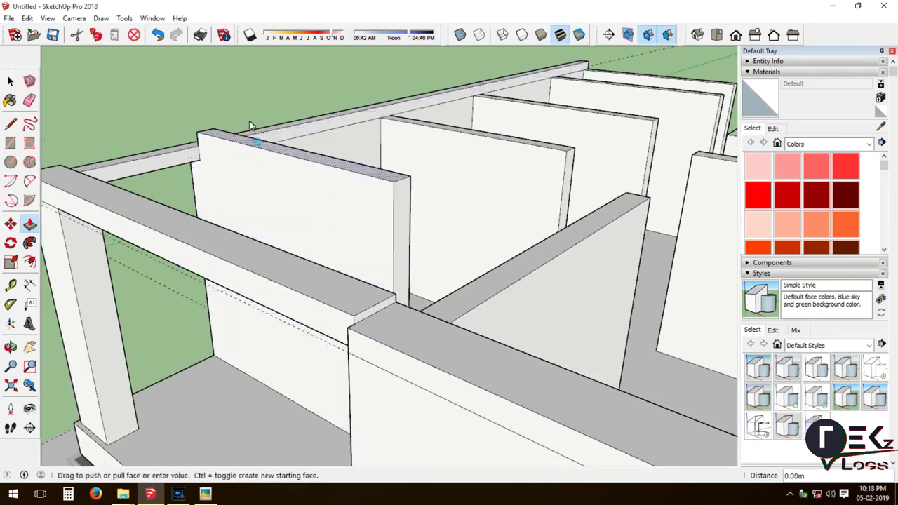
left_click(228, 160)
left_click(253, 159)
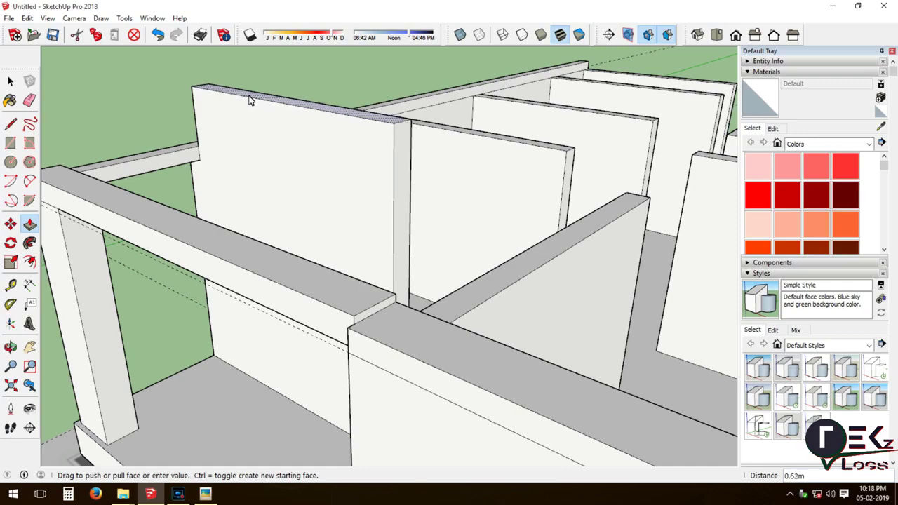
scroll(250, 99, "up", 2)
left_click(249, 99)
scroll(42, 330, "down", 3)
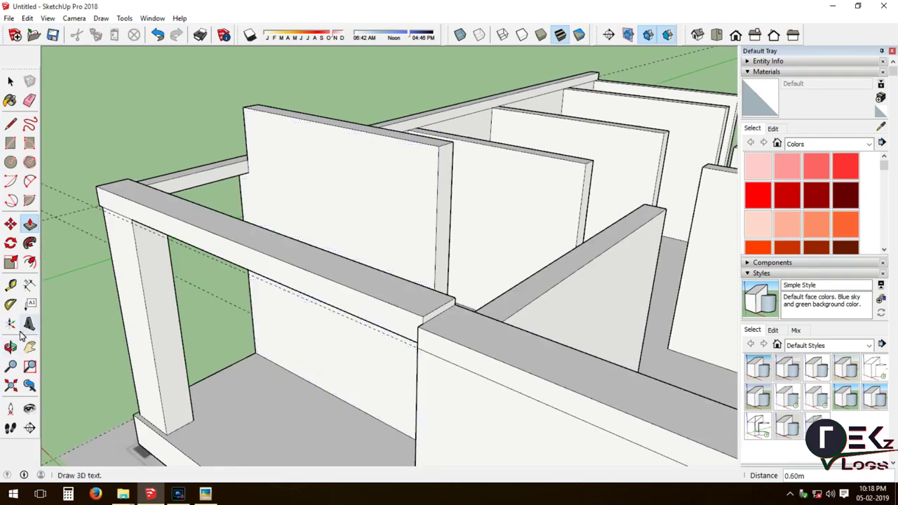
Place a Tape Measure guide from the porch column's base corner.
left_click(11, 347)
left_click_drag(315, 185, 522, 196)
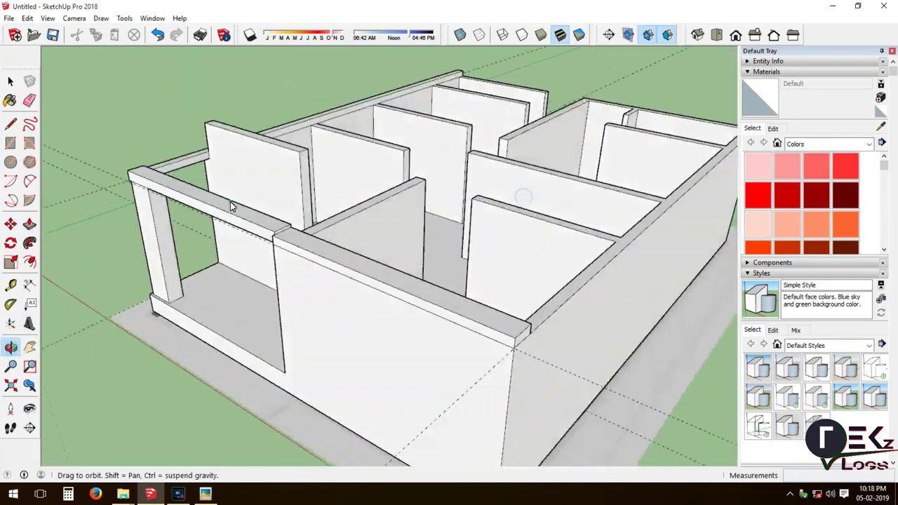
mouse_move(232, 206)
left_mouse_down()
mouse_move(494, 178)
mouse_move(375, 260)
mouse_move(56, 228)
left_mouse_up()
left_click(30, 223)
left_click(10, 285)
scroll(188, 337, "up", 2)
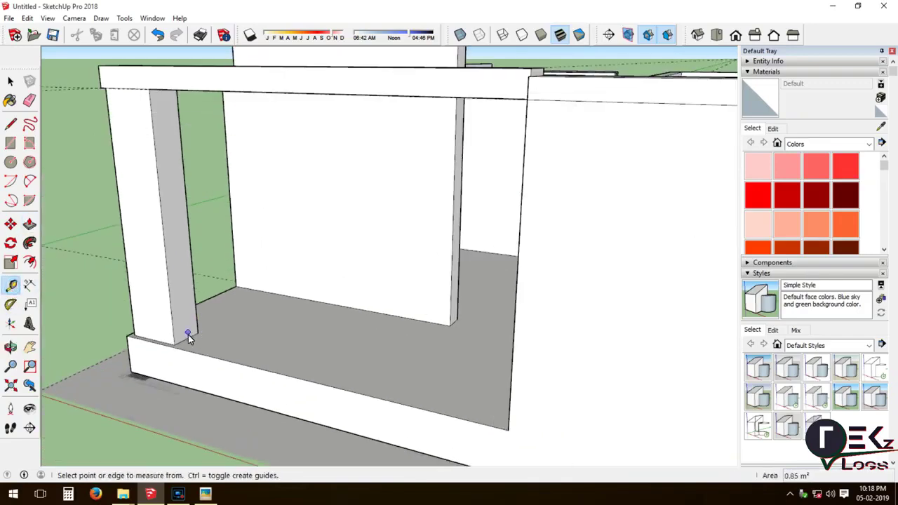
left_click(174, 345)
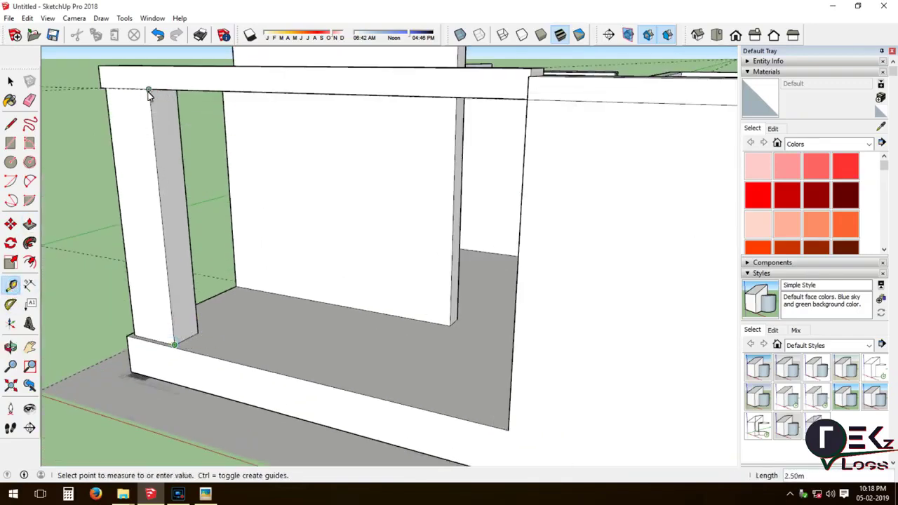
left_click(172, 346)
scroll(435, 323, "down", 3)
scroll(421, 365, "up", 2)
Add guides measured up from the raised wall's bottom corner.
left_click(410, 408)
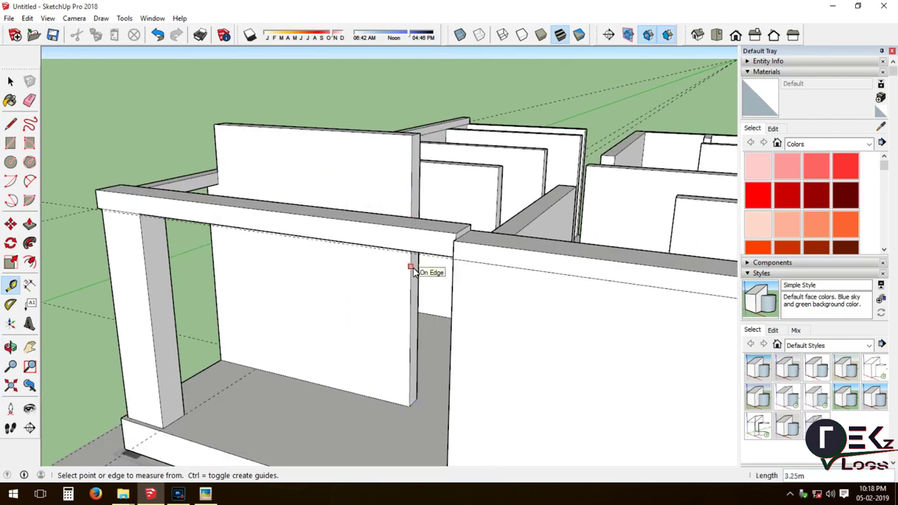
scroll(414, 271, "up", 3)
scroll(399, 208, "down", 2)
scroll(400, 209, "down", 1)
left_click(357, 430)
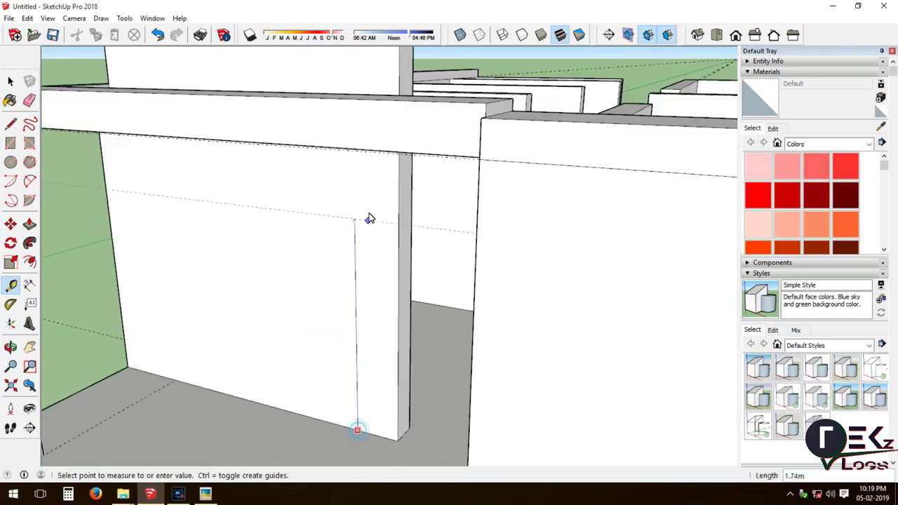
scroll(379, 113, "down", 3)
scroll(374, 272, "up", 3)
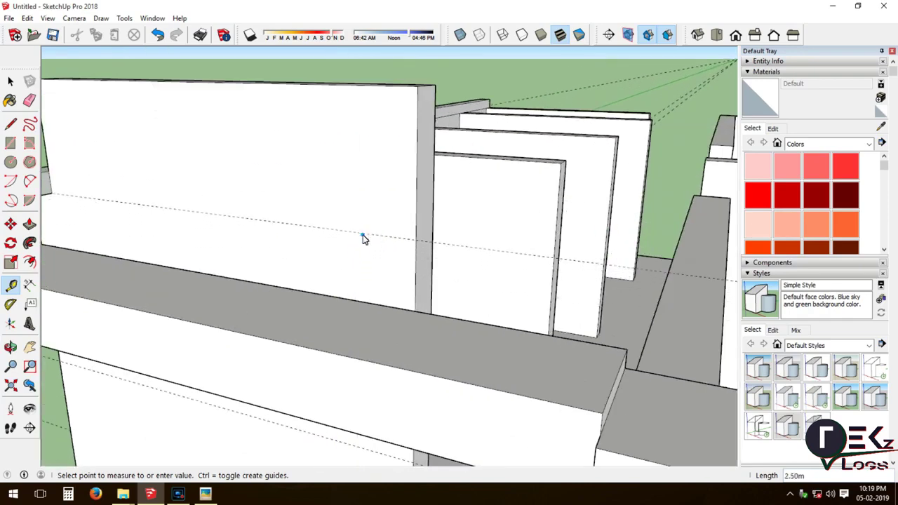
left_click(363, 240)
scroll(421, 237, "up", 2)
scroll(386, 235, "up", 2)
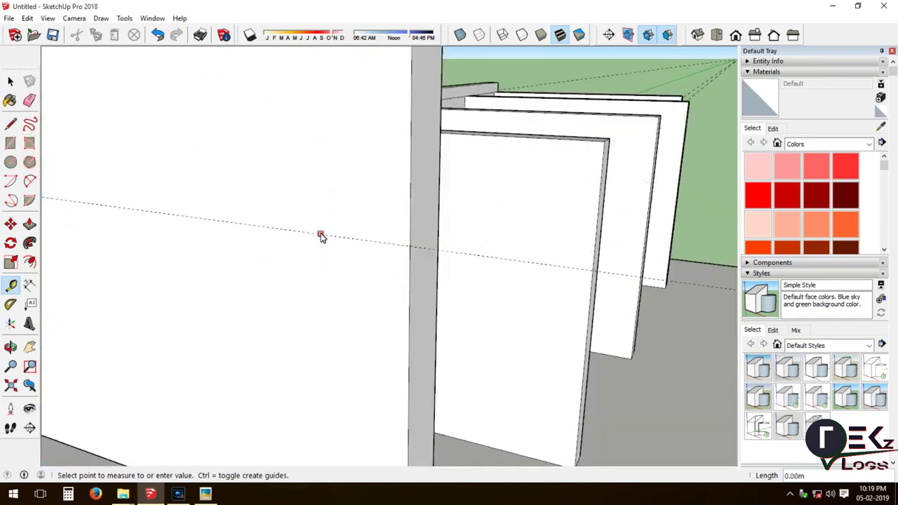
key("Escape")
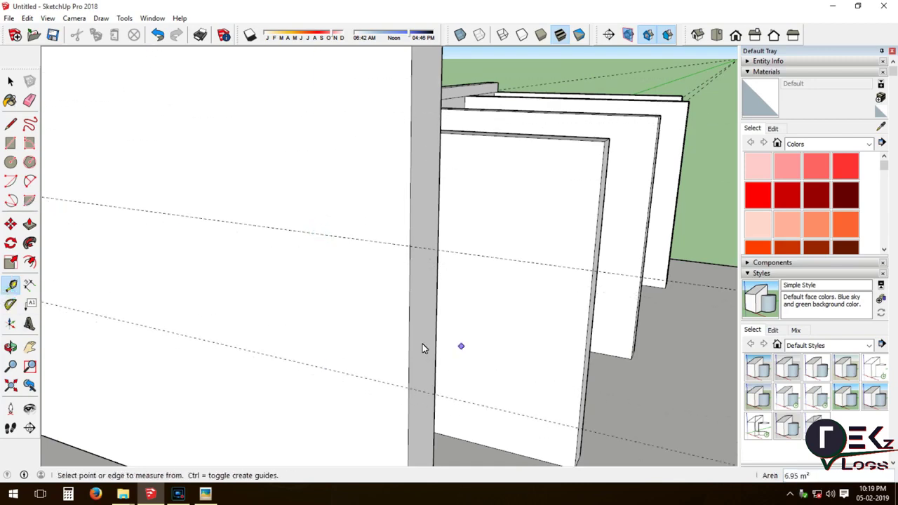
Extend the wall end 0.75 m outward and pull the new block up to wall height.
key("space")
key("l")
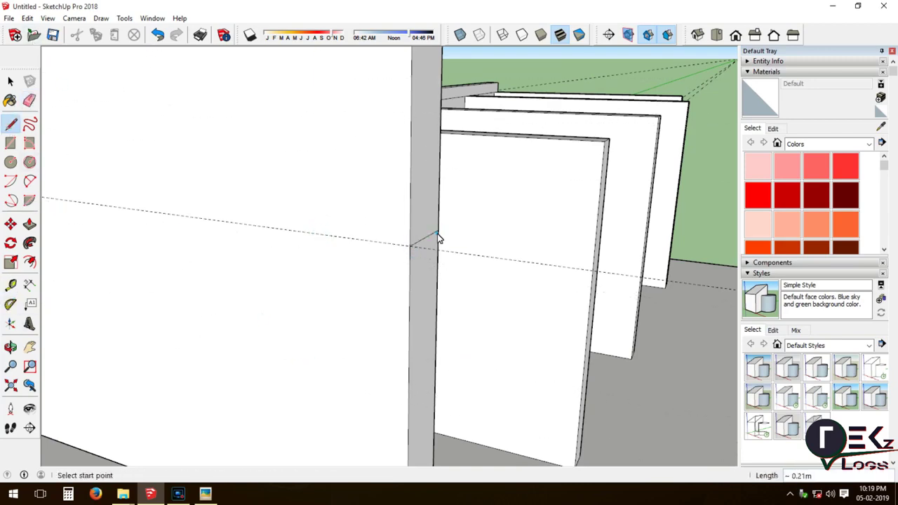
scroll(316, 242, "down", 5)
key("p")
left_click(284, 221)
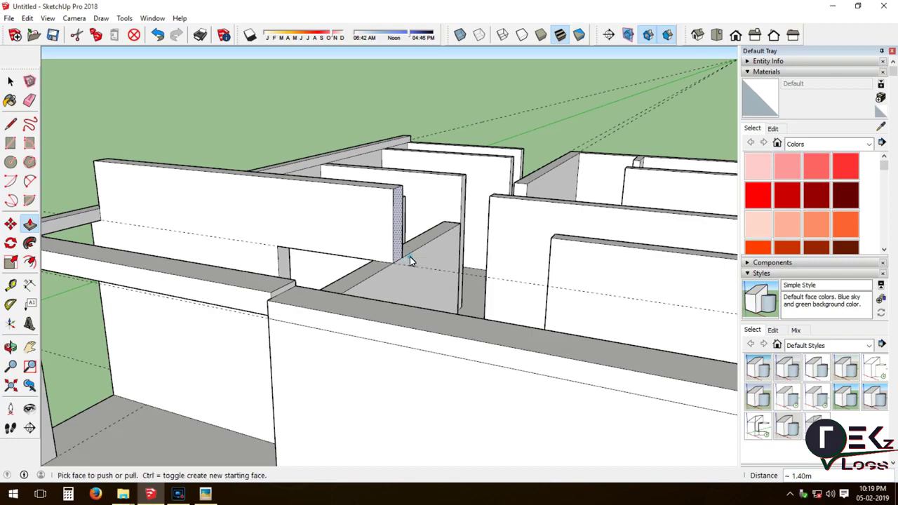
middle_click_drag(410, 257, 414, 250)
left_click(415, 247)
left_click_drag(415, 248, 391, 201)
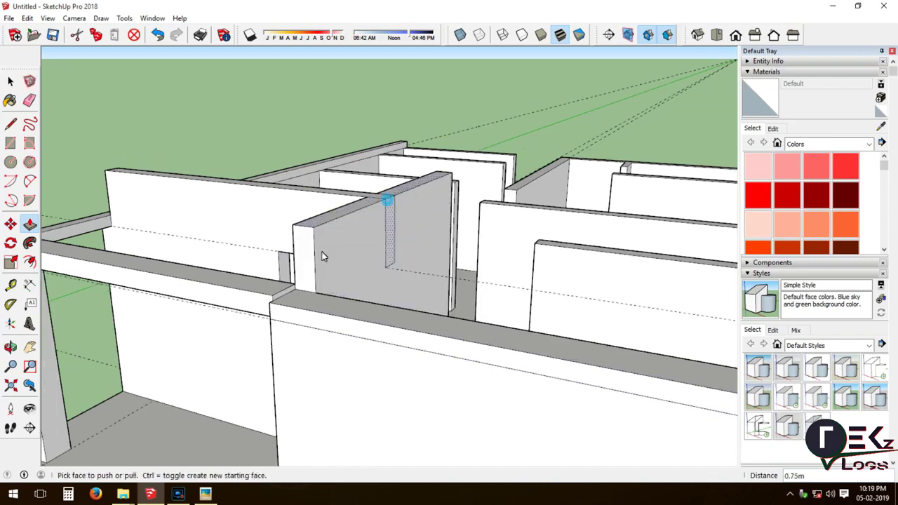
Try thickening the left long wall by 0.10 m, then undo the change.
key("e")
mouse_move(387, 239)
middle_mouse_down()
mouse_move(385, 201)
mouse_move(391, 291)
mouse_move(261, 372)
mouse_move(301, 287)
mouse_move(367, 342)
mouse_move(276, 305)
mouse_move(417, 316)
mouse_move(412, 357)
mouse_move(330, 365)
middle_mouse_up()
key("l")
left_click(324, 369)
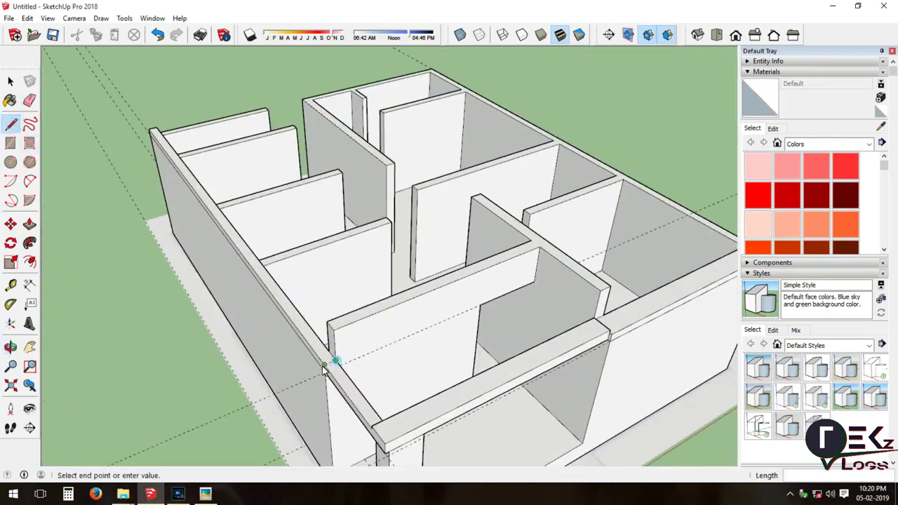
key("p")
left_click(344, 326)
left_click(297, 254)
left_click(158, 39)
Split the outer wall's top corner with a 0.20 m line and push the small corner face.
mouse_move(287, 253)
middle_mouse_down()
mouse_move(533, 377)
mouse_move(223, 337)
mouse_move(182, 309)
mouse_move(296, 371)
middle_mouse_up()
left_click(29, 224)
scroll(298, 361, "up", 2)
key("e")
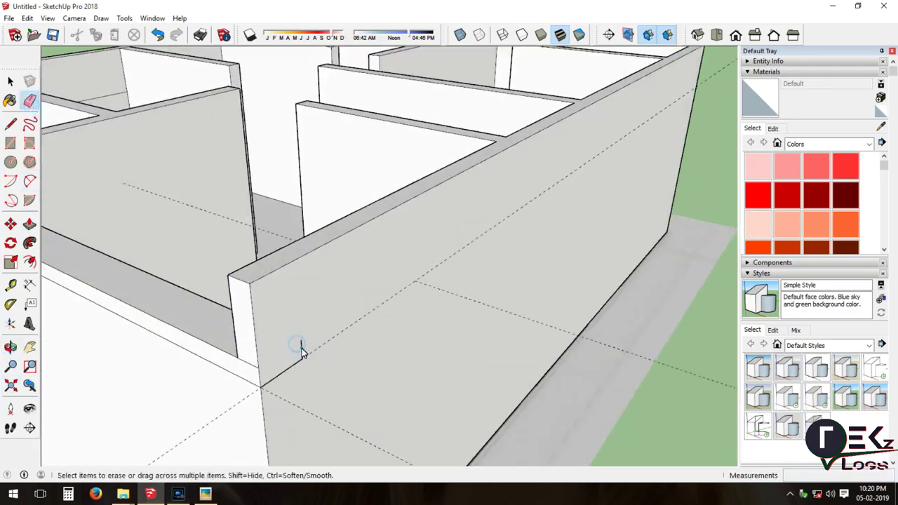
middle_click_drag(295, 370, 301, 388)
scroll(235, 320, "up", 3)
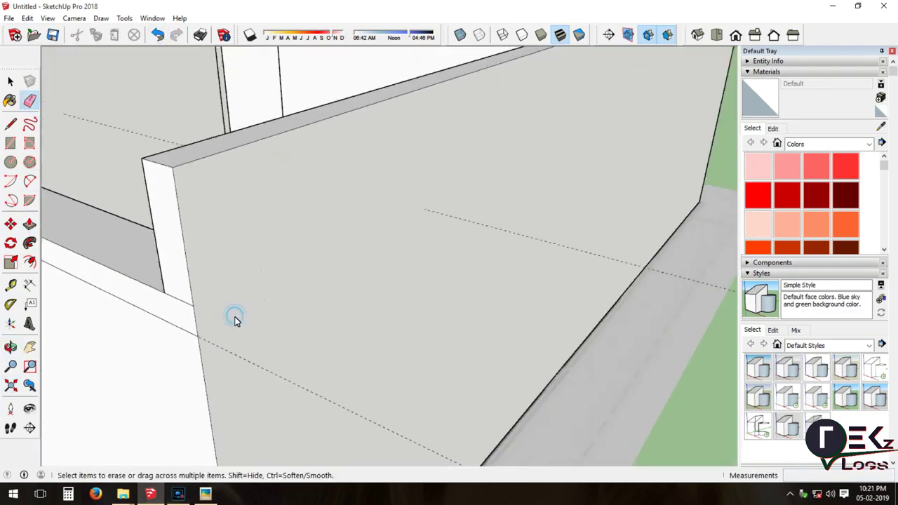
scroll(305, 315, "down", 4)
mouse_move(305, 315)
middle_mouse_down()
mouse_move(168, 281)
mouse_move(134, 177)
mouse_move(507, 191)
middle_mouse_up()
scroll(503, 193, "up", 3)
key("l")
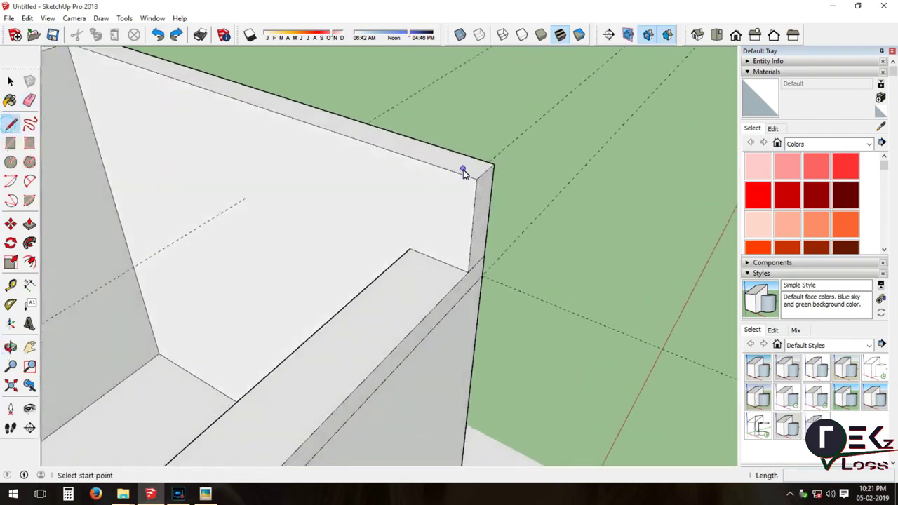
left_click(476, 179)
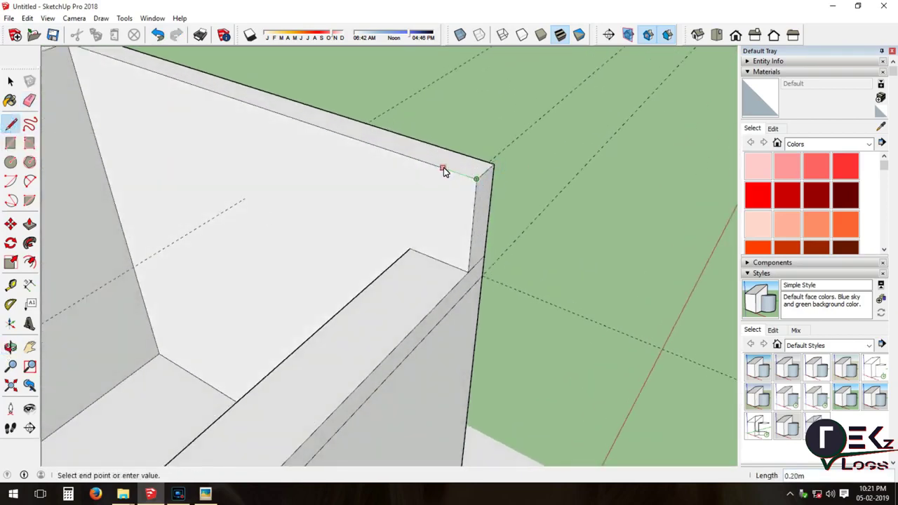
left_click(437, 263)
scroll(552, 124, "down", 2)
scroll(553, 125, "down", 3)
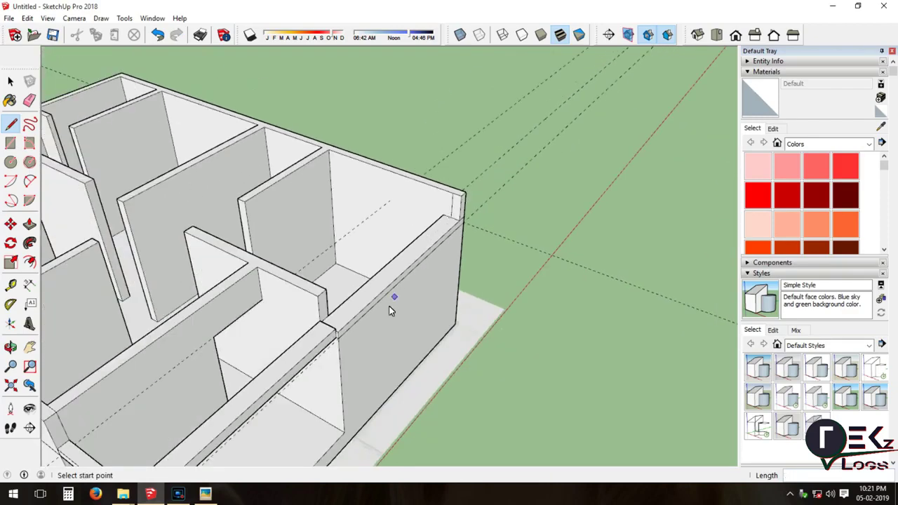
left_click(30, 224)
left_click_drag(474, 190, 311, 310)
Draw a line splitting the inner wall's end face and begin extending that face.
mouse_move(320, 304)
middle_mouse_down()
mouse_move(274, 163)
mouse_move(217, 173)
middle_mouse_up()
scroll(217, 173, "up", 3)
scroll(291, 203, "down", 3)
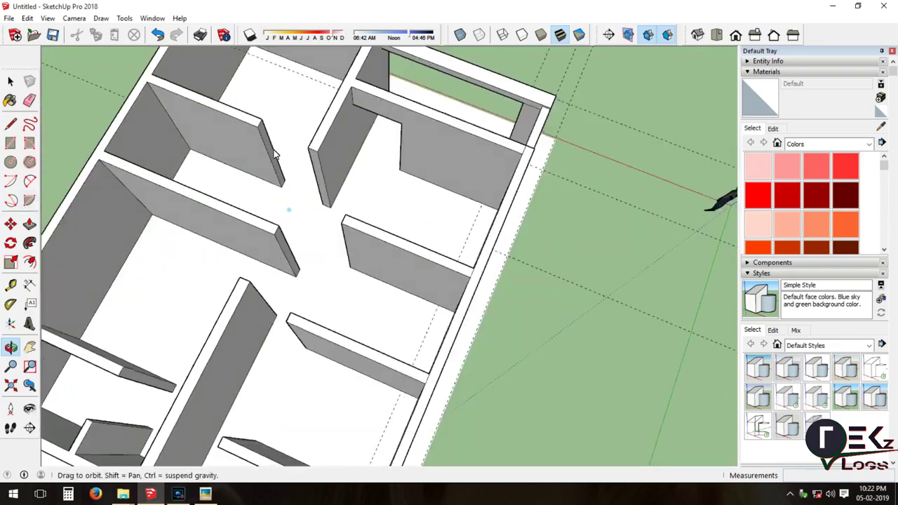
middle_click_drag(291, 202, 351, 220)
left_click(11, 124)
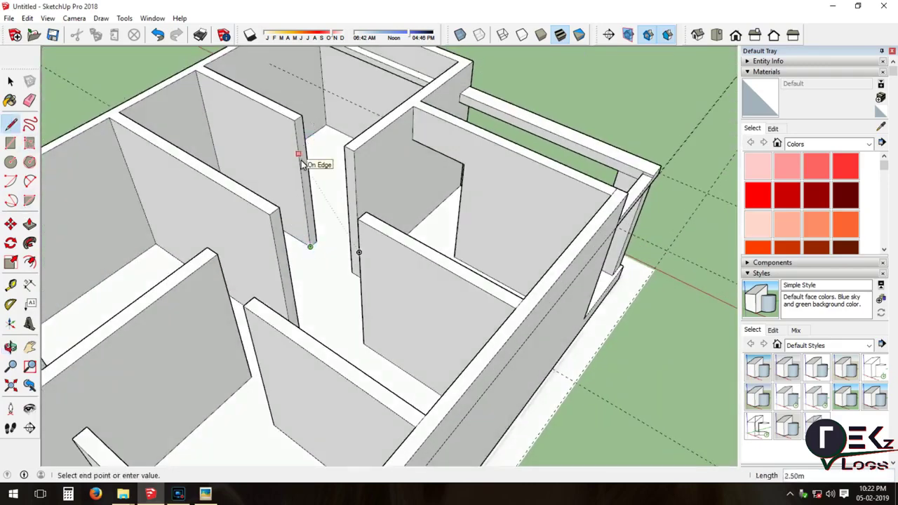
scroll(298, 153, "up", 3)
scroll(281, 165, "up", 2)
left_click(268, 173)
scroll(269, 172, "down", 5)
key("p")
left_click(272, 210)
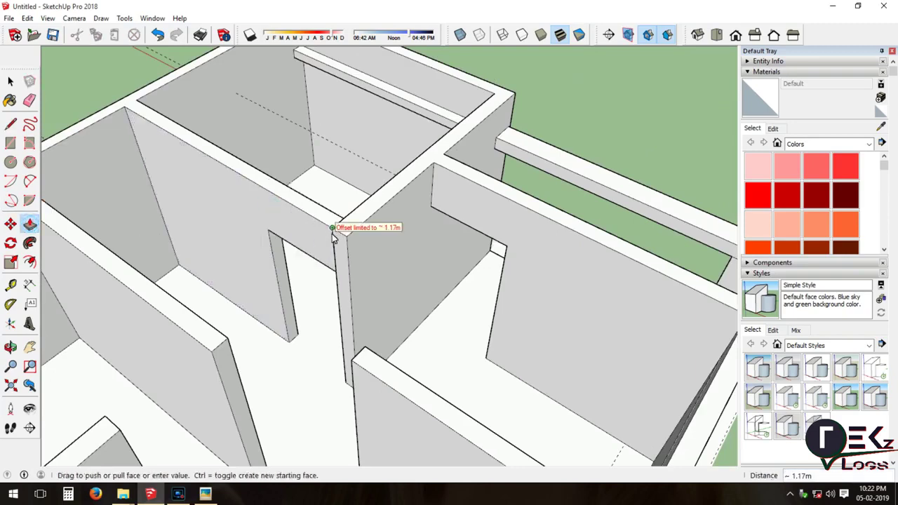
Finish extending the inner wall end and draw a line across the wall.
left_click(337, 226)
key("l")
scroll(355, 144, "up", 3)
left_click(372, 130)
scroll(291, 210, "down", 5)
Draw an edge up the first partition's end and pull that section back about 1.06 m.
key("p")
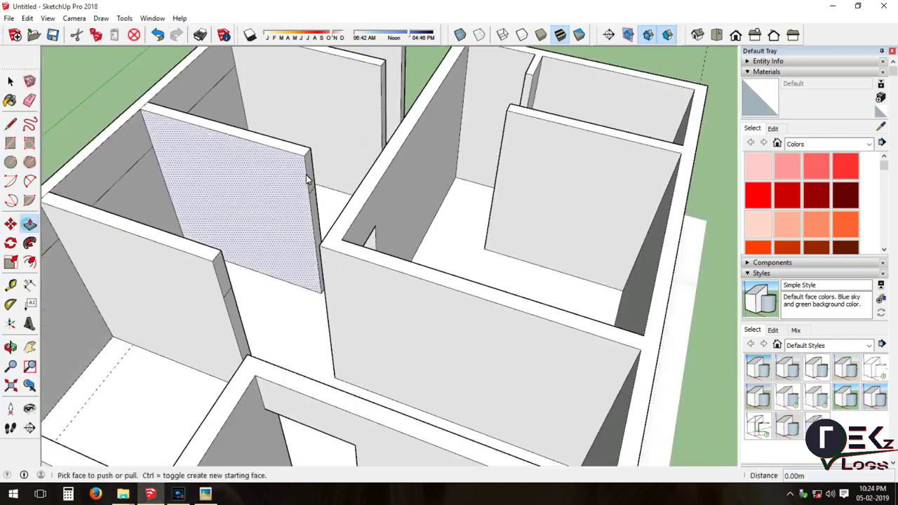
scroll(363, 169, "up", 3)
scroll(359, 151, "down", 5)
scroll(313, 197, "up", 3)
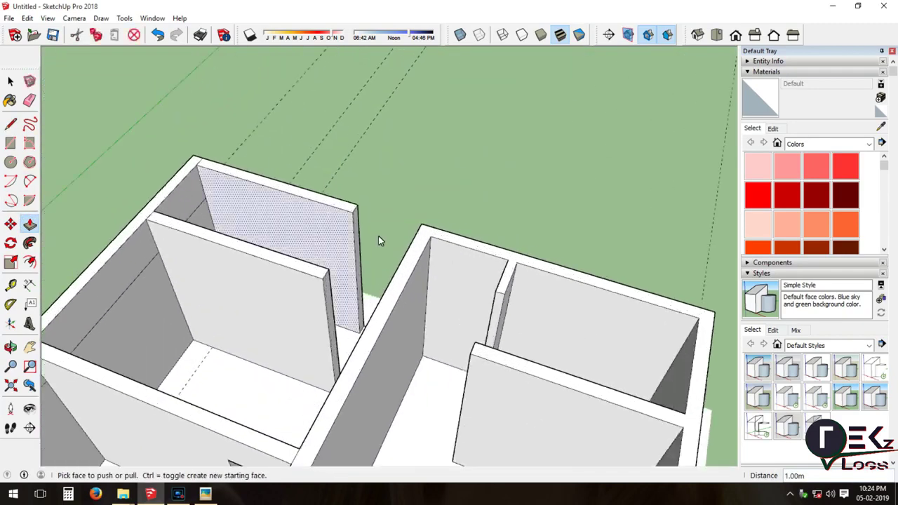
scroll(381, 278, "up", 2)
key("l")
left_click(356, 352)
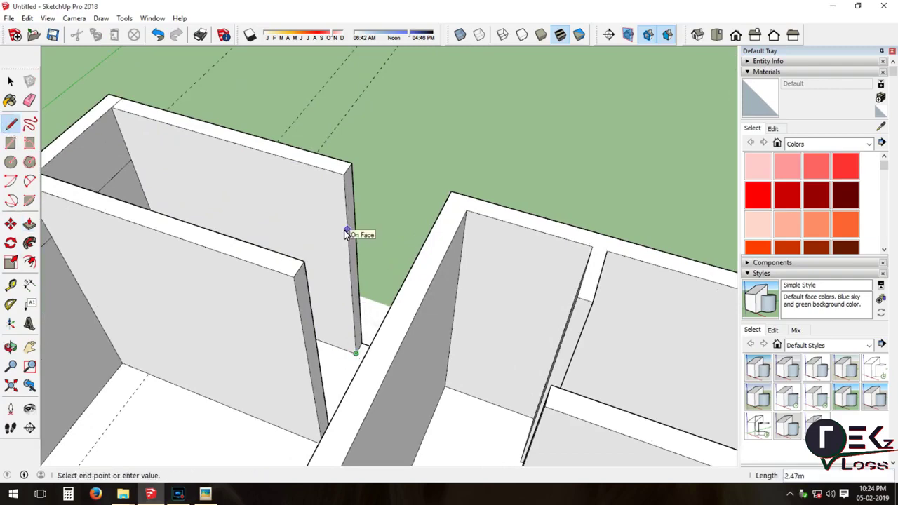
key("p")
left_click(356, 203)
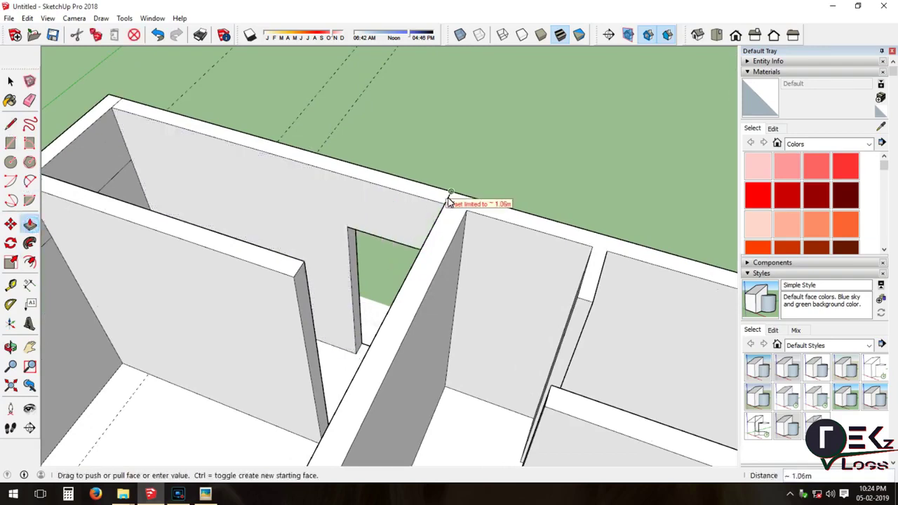
left_click(395, 202)
scroll(351, 245, "down", 5)
scroll(351, 245, "up", 4)
Split the second partition wall's end with a vertical edge and push the section back for a doorway.
left_click(11, 347)
left_click_drag(280, 295, 497, 336)
key("l")
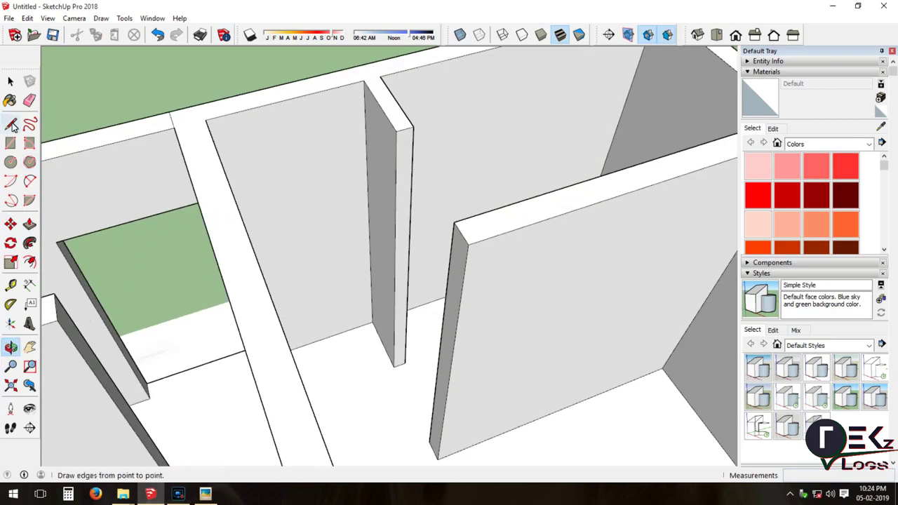
left_click(394, 364)
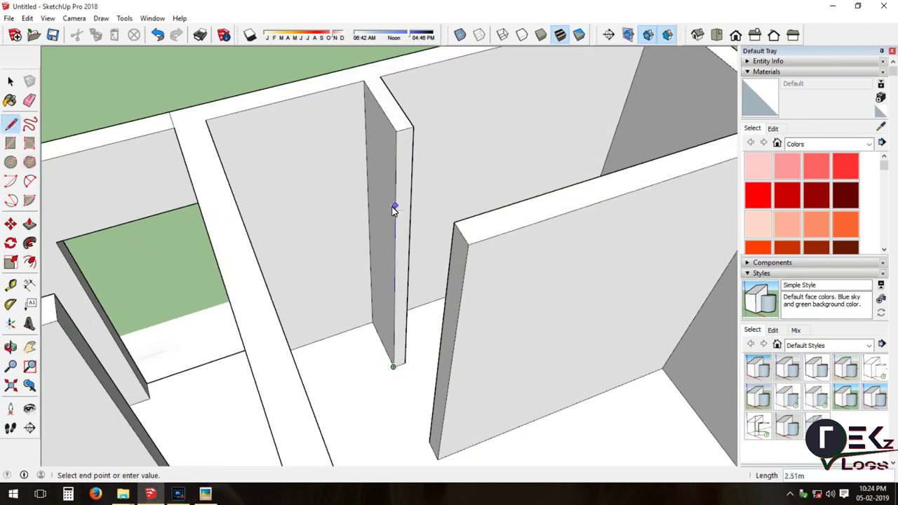
scroll(395, 211, "up", 2)
left_click(397, 207)
scroll(396, 207, "down", 5)
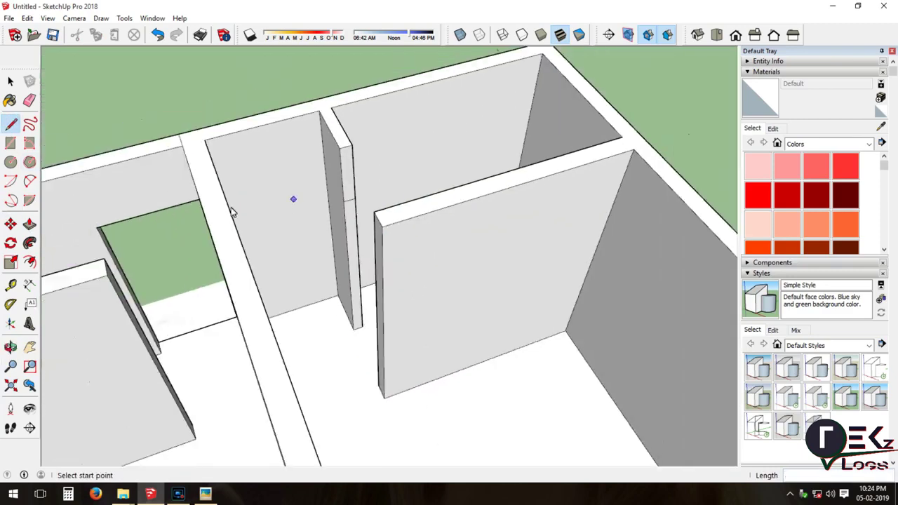
key("p")
left_click_drag(341, 185, 367, 209)
scroll(296, 98, "up", 3)
scroll(343, 297, "down", 3)
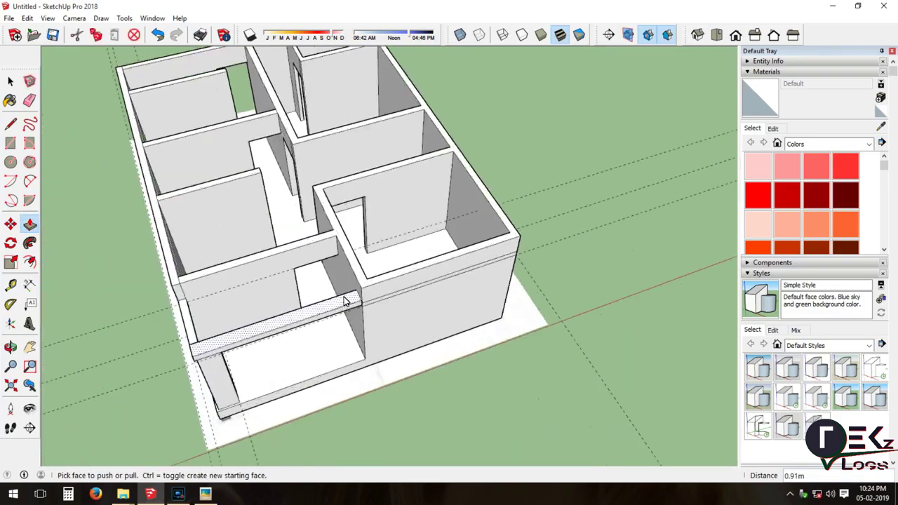
scroll(414, 200, "up", 2)
mouse_move(413, 201)
middle_mouse_down()
mouse_move(367, 311)
mouse_move(348, 291)
mouse_move(337, 225)
middle_mouse_up()
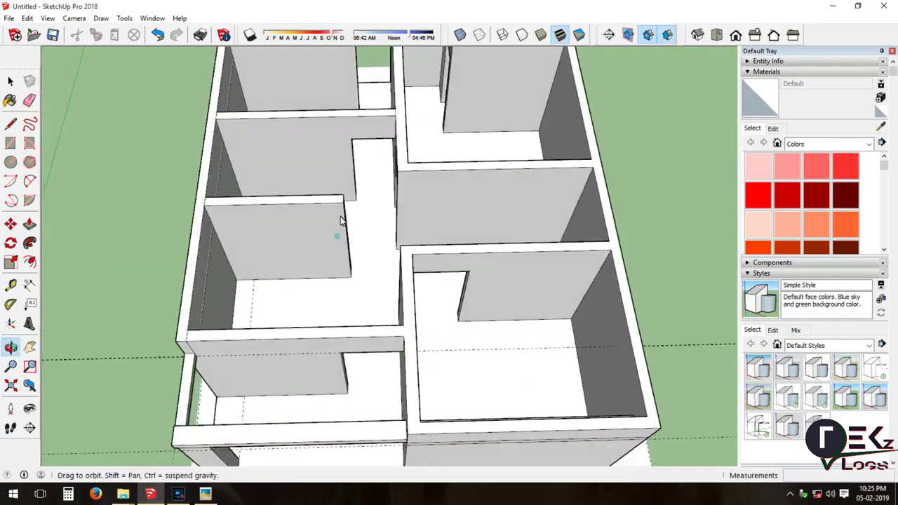
Draw a rectangle on the interior wall and push it through to cut an opening.
scroll(341, 287, "up", 3)
scroll(392, 307, "up", 2)
left_click(9, 146)
left_click(276, 245)
left_click(446, 339)
key("p")
left_click(356, 245)
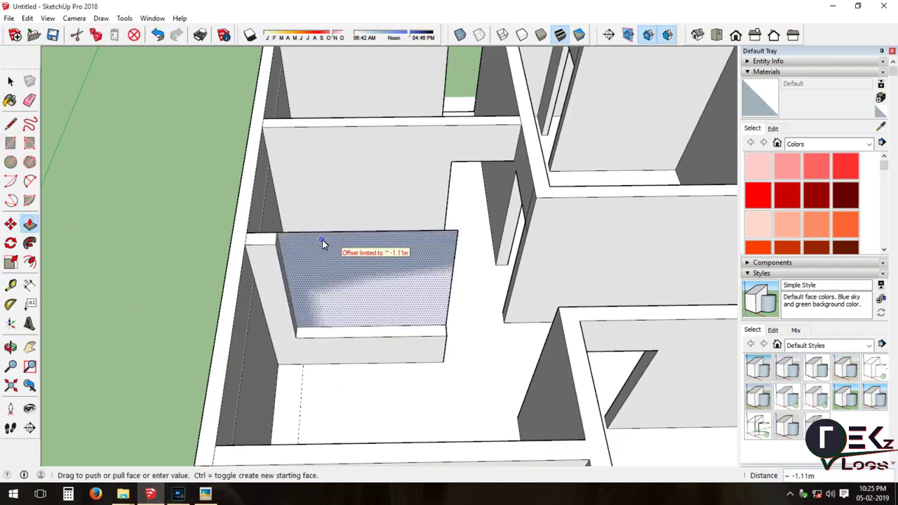
left_click(322, 241)
Draw edges along the wall top and porch slab, including one 0.15 m along the slab edge.
middle_click_drag(322, 241, 421, 360)
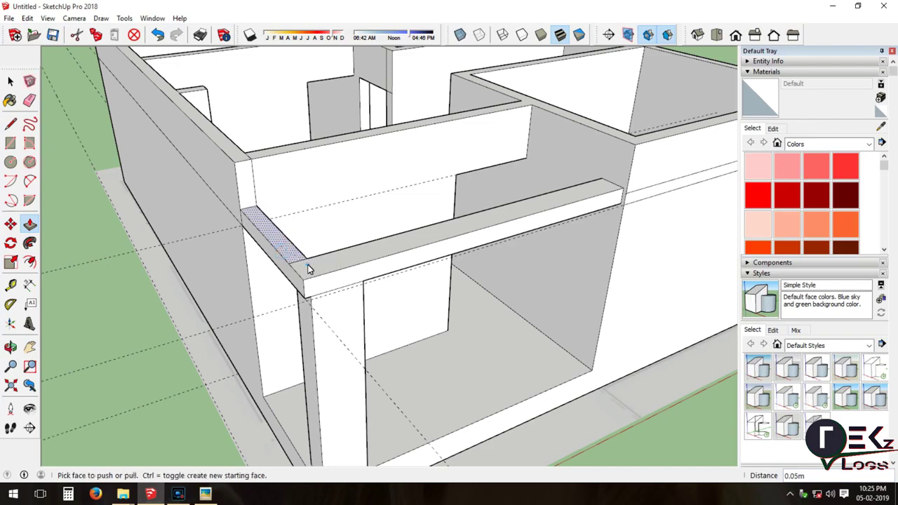
scroll(309, 268, "down", 3)
key("l")
left_click(235, 231)
left_click(474, 176)
left_click(474, 176)
left_click(269, 271)
scroll(266, 267, "up", 3)
scroll(243, 225, "up", 3)
left_click(168, 235)
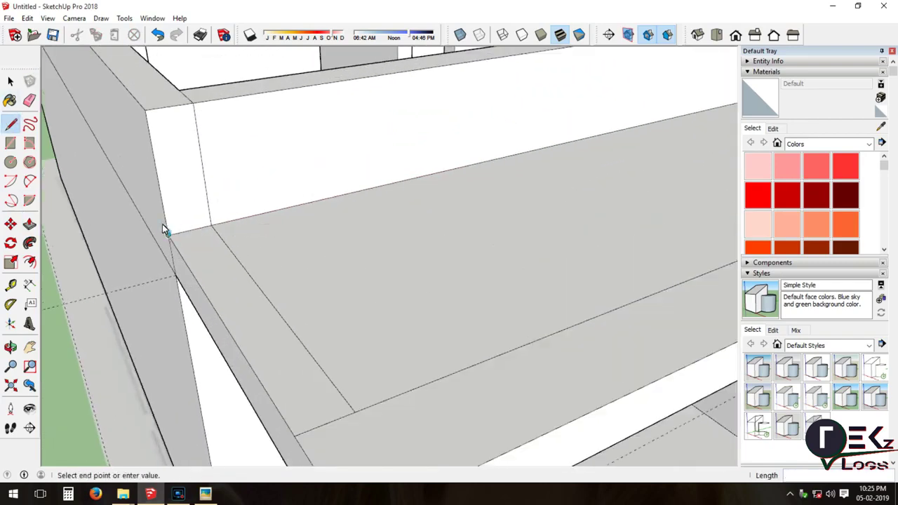
scroll(163, 212, "up", 1)
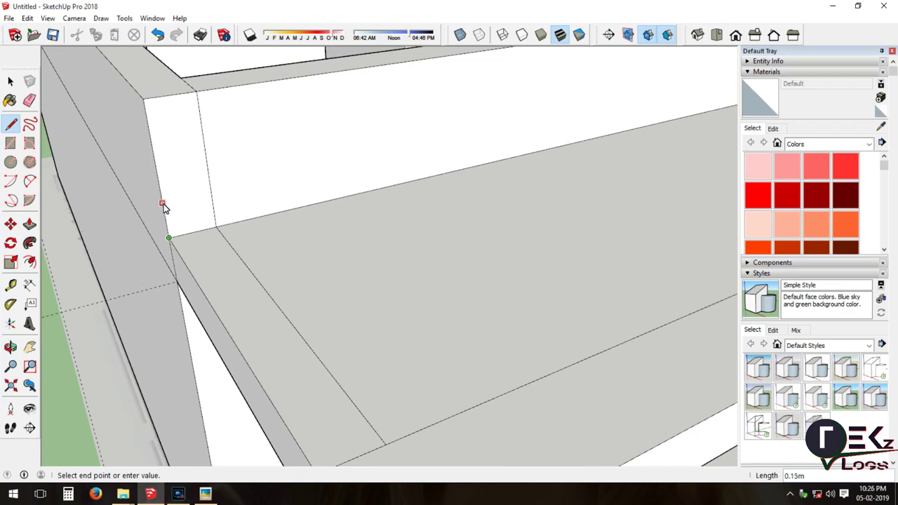
left_click(162, 206)
scroll(162, 206, "down", 3)
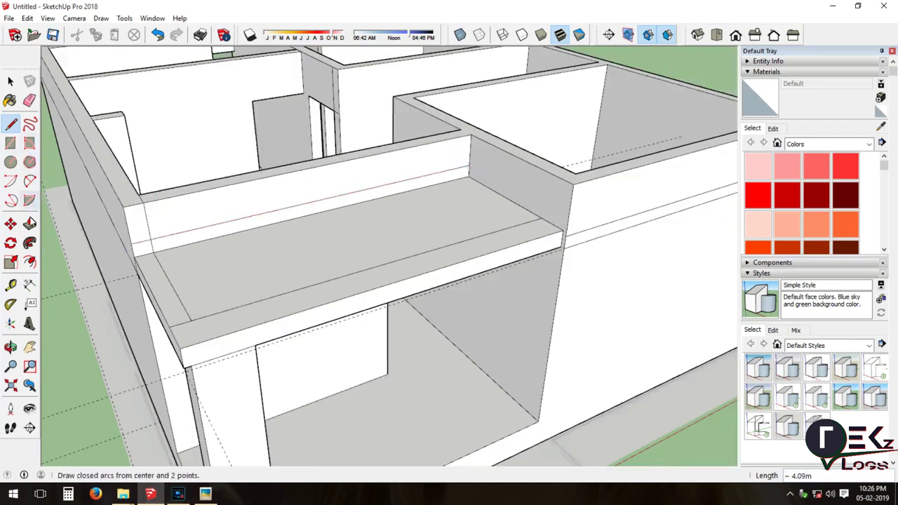
Pull the porch slab out to its new extent and erase the leftover edges.
left_click(30, 102)
left_click(30, 224)
left_click(194, 235)
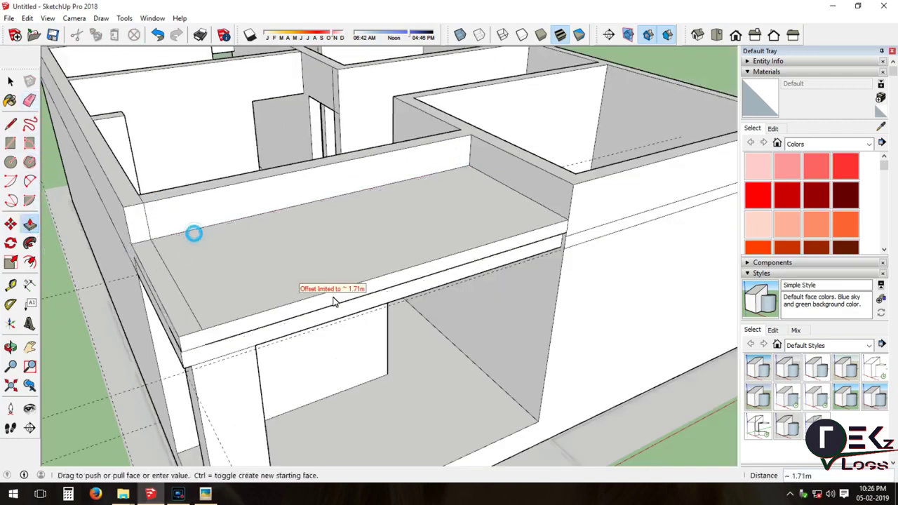
left_click(195, 345)
scroll(180, 300, "up", 2)
key("e")
scroll(383, 290, "down", 3)
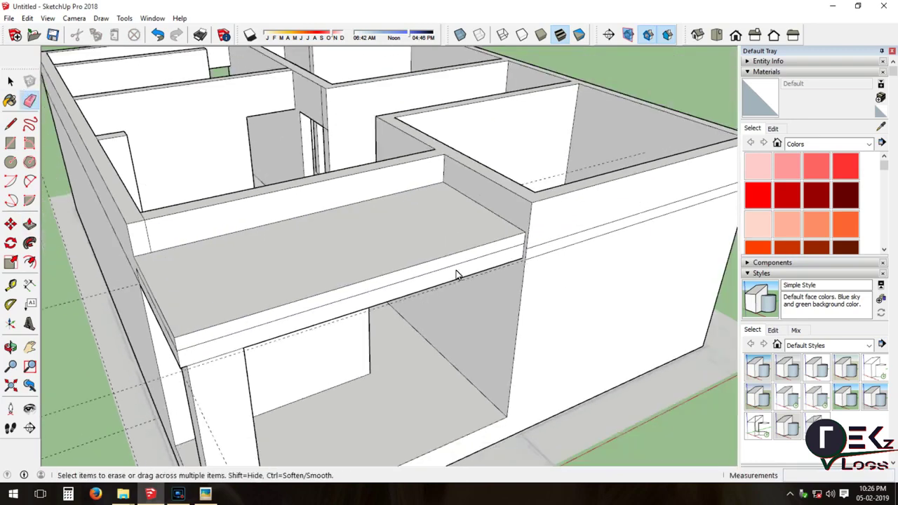
left_click(11, 347)
left_click_drag(222, 280, 436, 318)
scroll(435, 318, "down", 3)
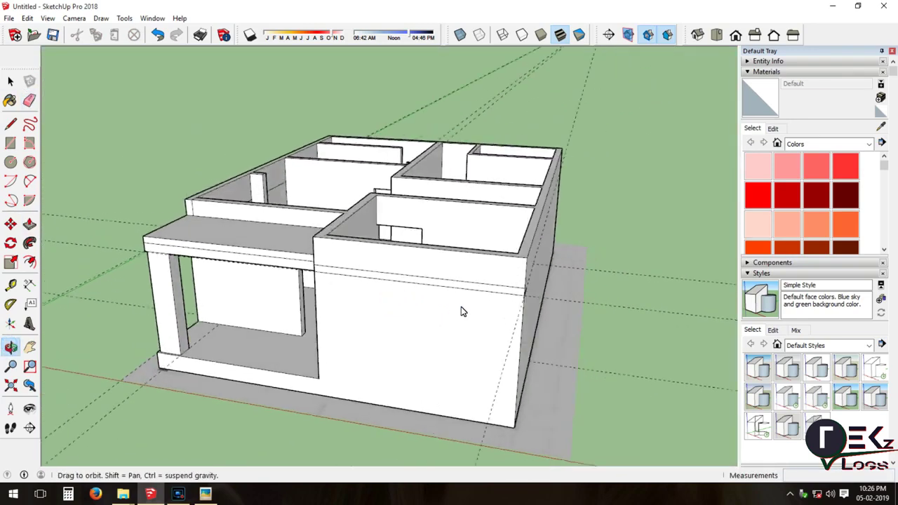
Place Tape Measure guides on the front wall to mark the window's position.
scroll(461, 311, "up", 1)
key("r")
left_click(10, 284)
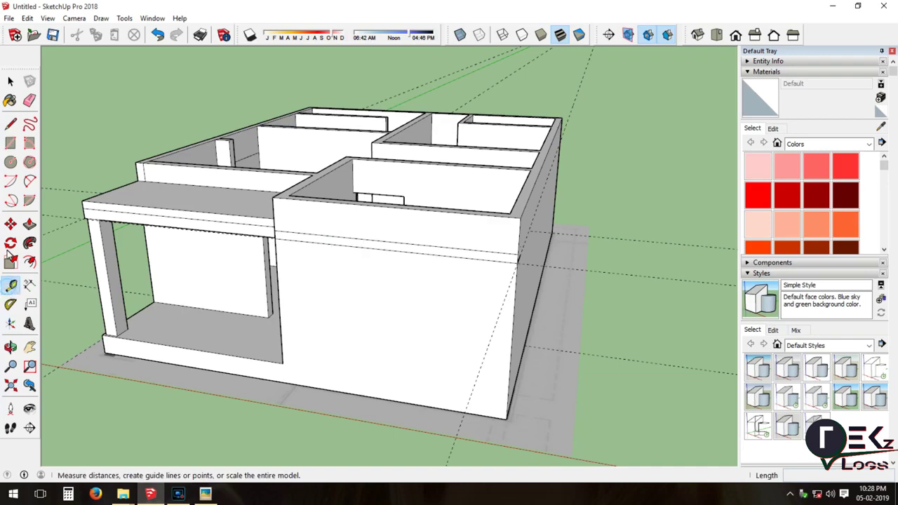
left_click(355, 392)
key("Escape")
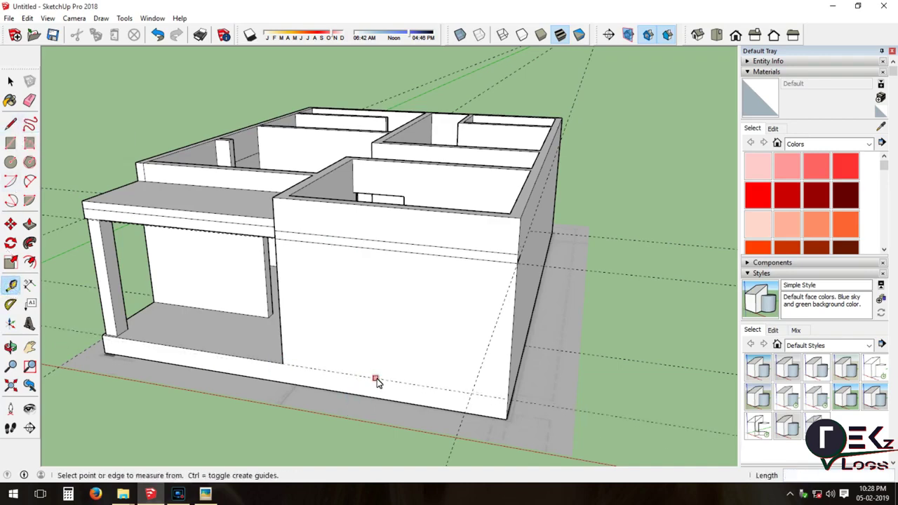
left_click(355, 250)
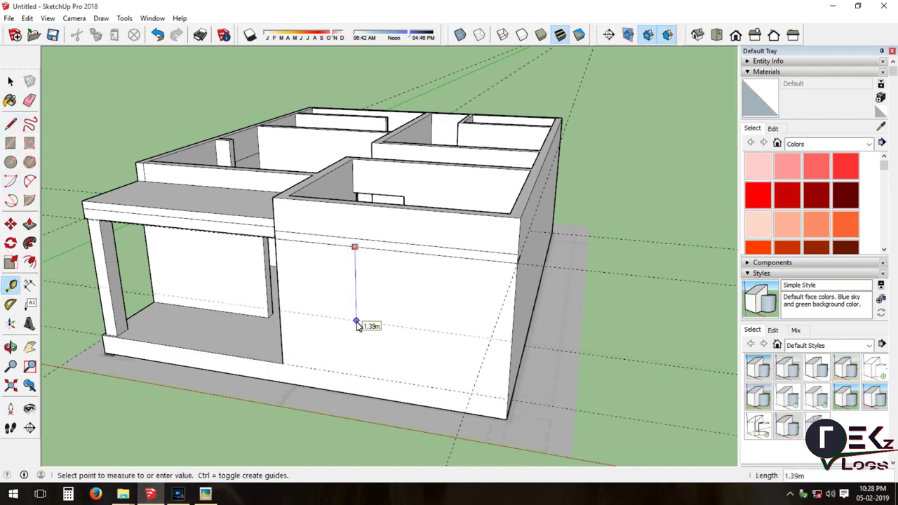
scroll(356, 335, "up", 2)
scroll(356, 335, "up", 3)
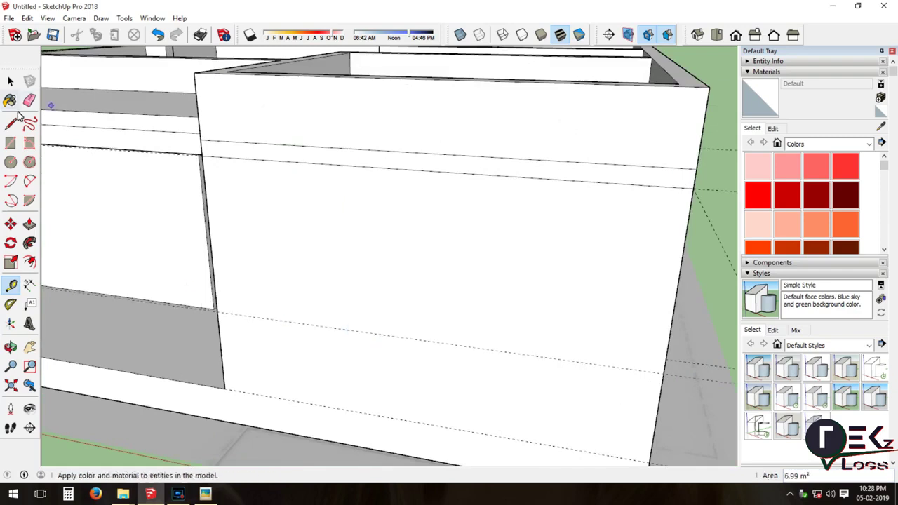
left_click(10, 142)
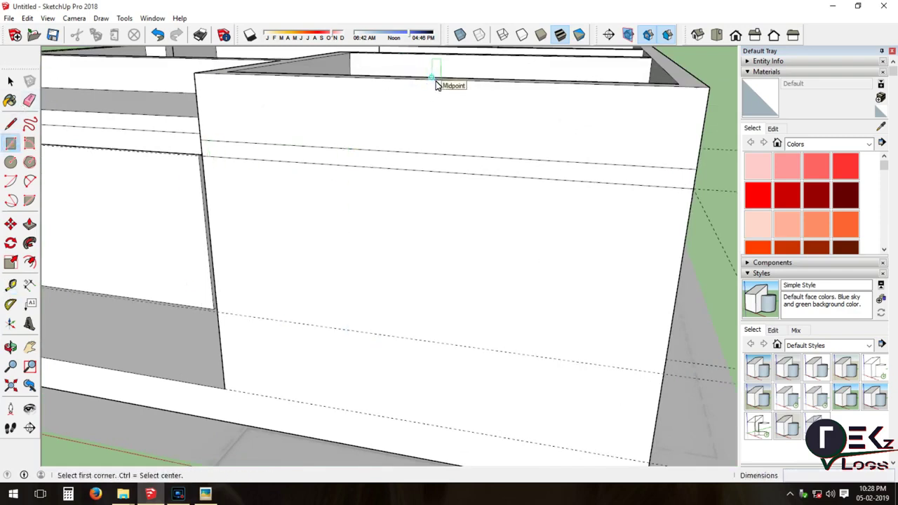
left_click(10, 284)
left_click(210, 244)
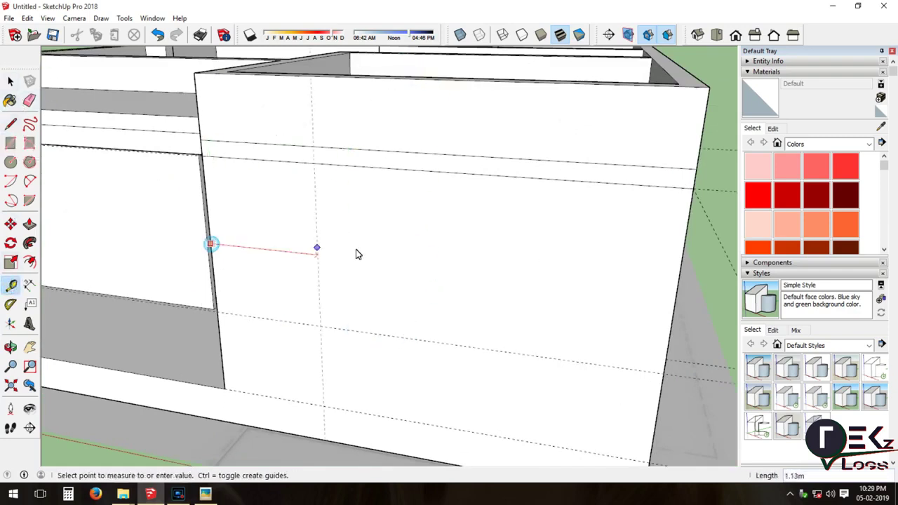
left_click(421, 101)
Draw two adjoining rectangles from the guide point forming the left and right halves of the window outline.
key("r")
left_click(423, 170)
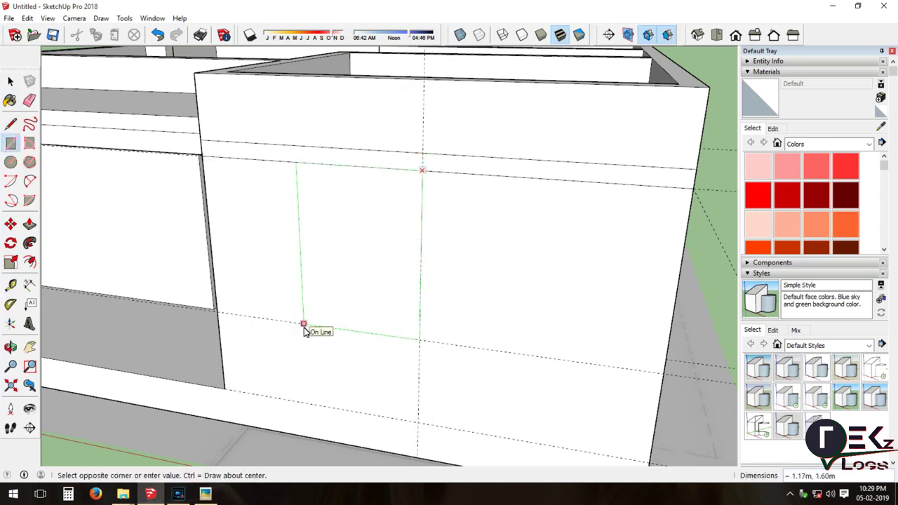
left_click(313, 330)
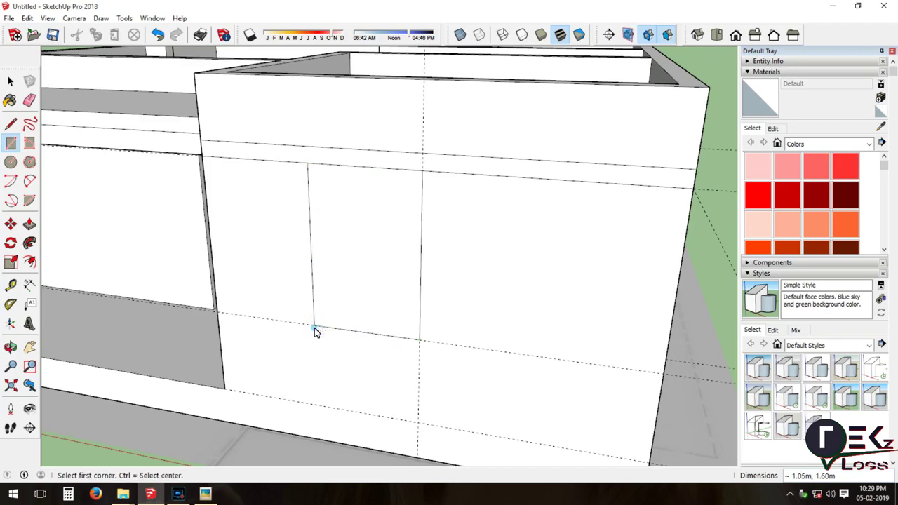
left_click(422, 171)
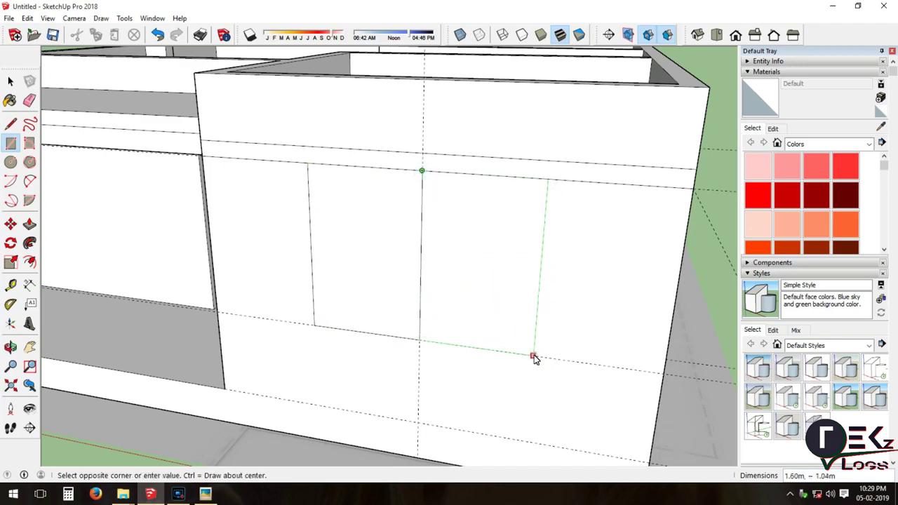
left_click(534, 357)
key("e")
scroll(415, 251, "up", 1)
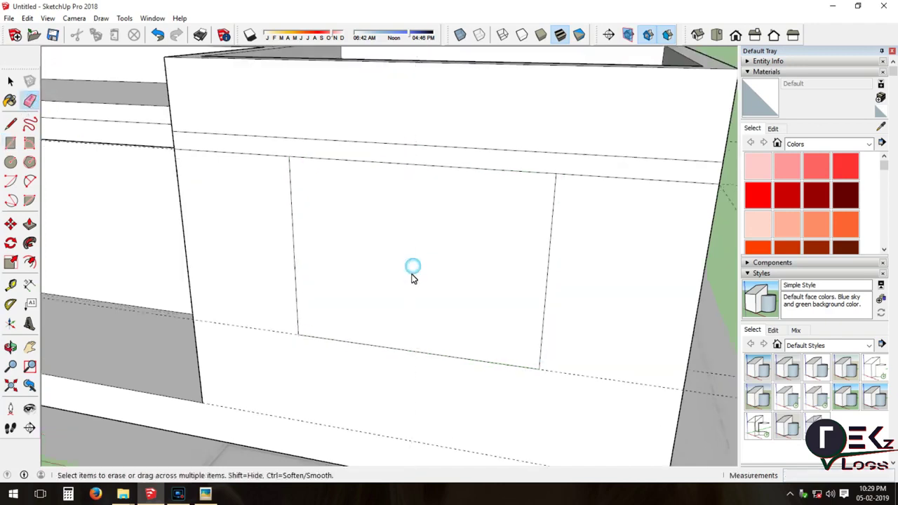
scroll(412, 271, "down", 1)
scroll(429, 250, "down", 1)
key("p")
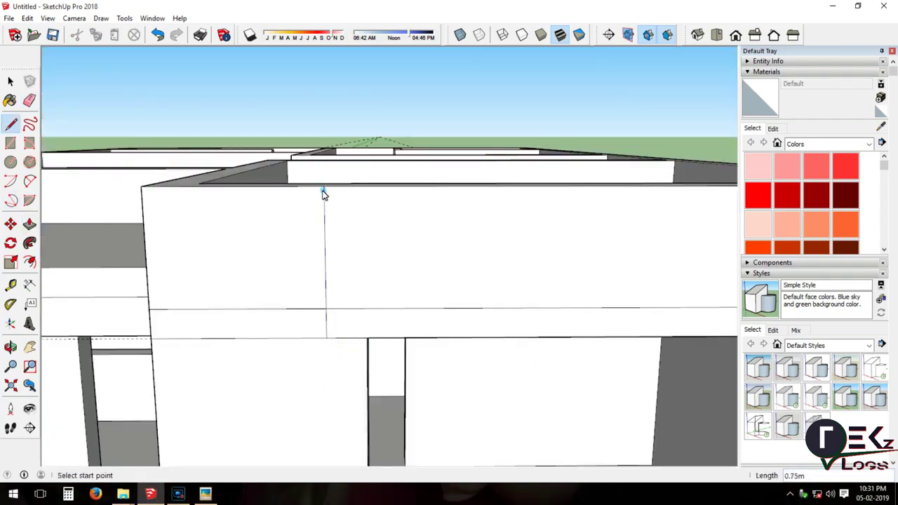
Draw a vertical edge down the front wall beside the window opening.
scroll(324, 194, "down", 1)
scroll(203, 240, "down", 1)
scroll(247, 225, "down", 1)
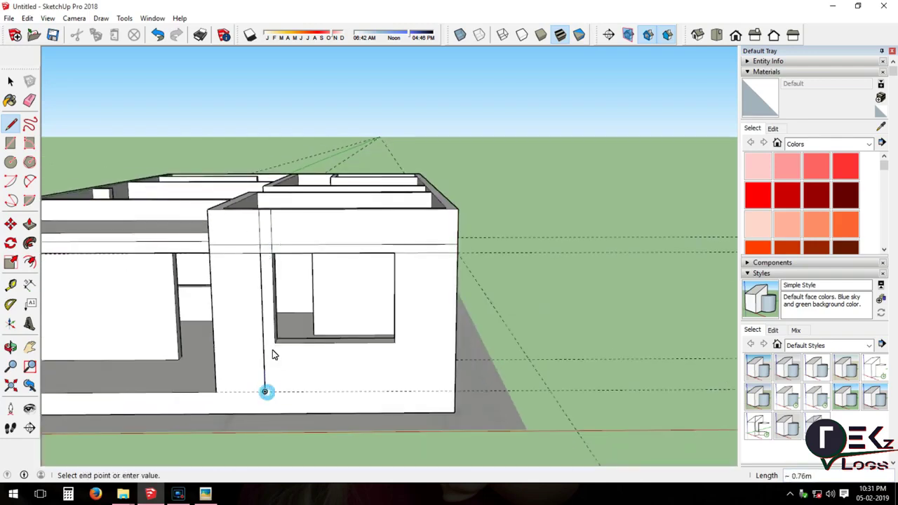
scroll(273, 354, "up", 3)
key("Escape")
scroll(263, 363, "down", 2)
scroll(435, 343, "up", 2)
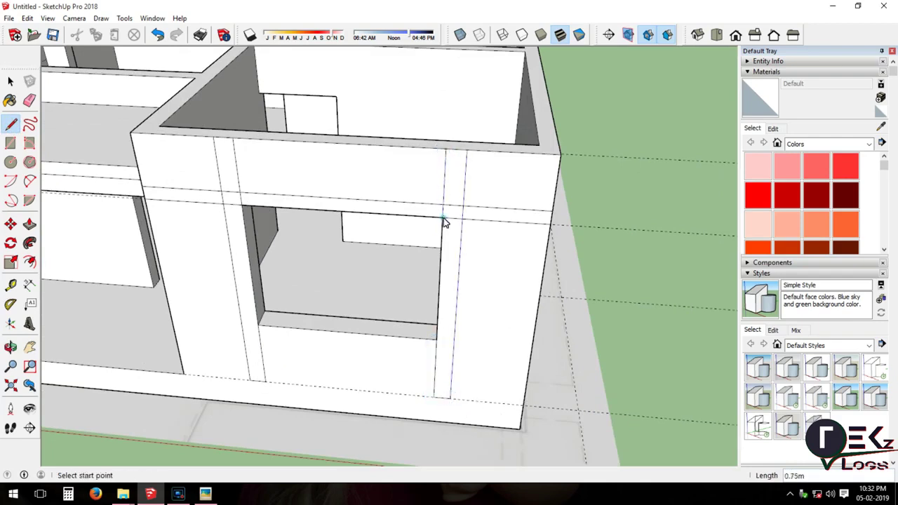
left_click(31, 103)
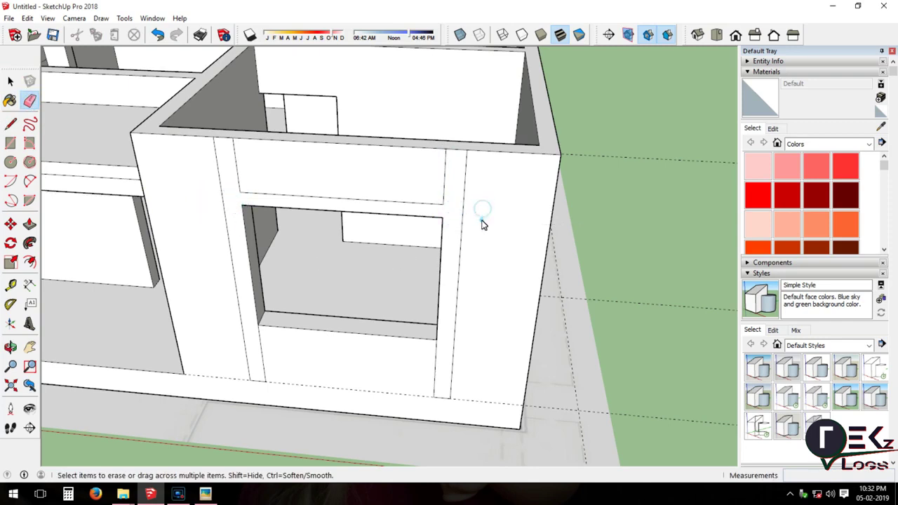
scroll(261, 316, "down", 3)
scroll(260, 315, "up", 2)
left_click(9, 124)
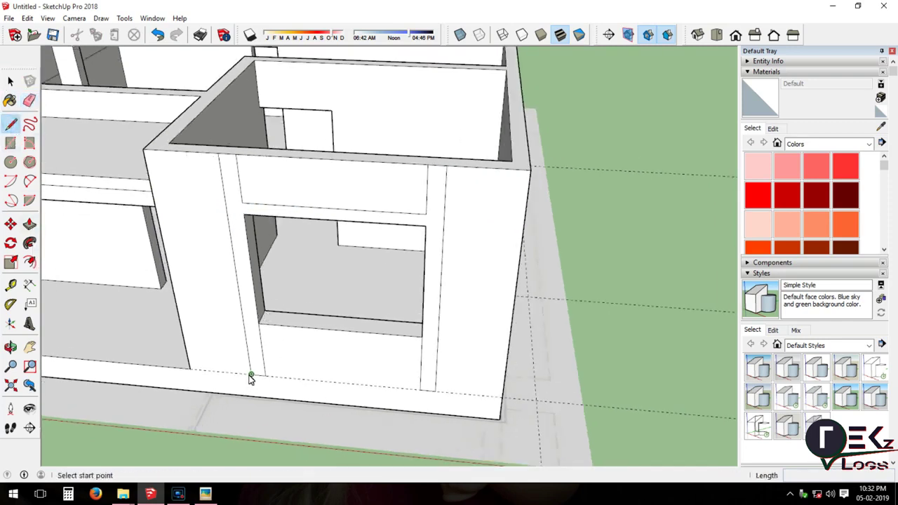
left_click(251, 378)
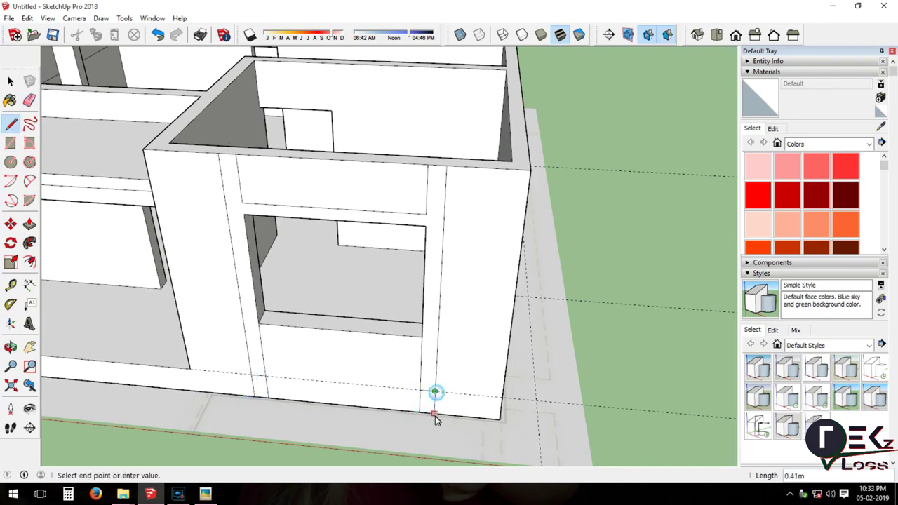
Pull the strip beside the window out about 0.30 m into a projecting fin.
left_click(29, 101)
scroll(288, 412, "up", 2)
scroll(540, 436, "down", 3)
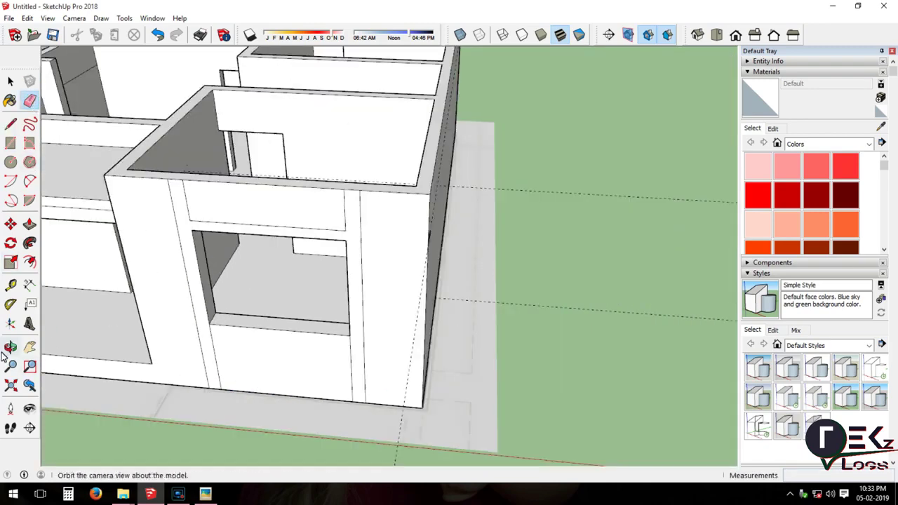
middle_click_drag(540, 436, 94, 275)
key("p")
left_click(253, 271)
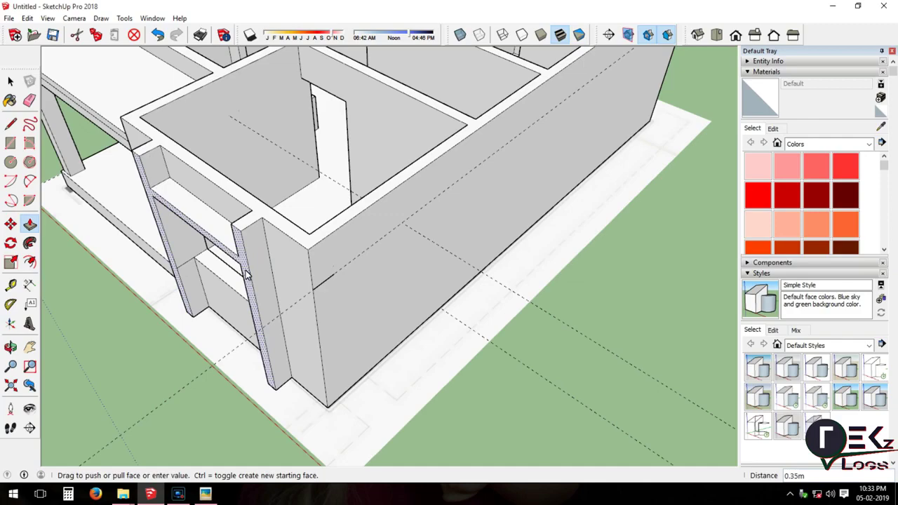
scroll(247, 275, "up", 1)
left_click(247, 274)
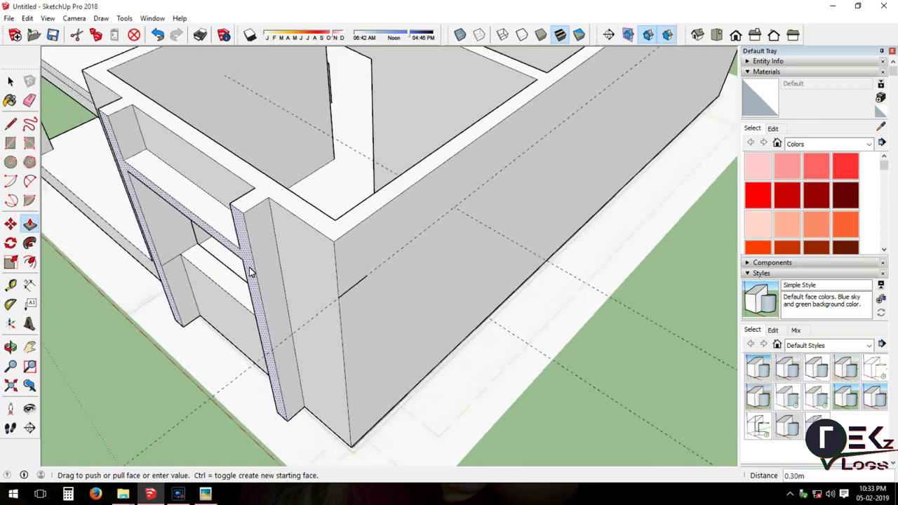
Mark further edges at the corners of the window opening.
mouse_move(250, 270)
middle_mouse_down()
mouse_move(475, 200)
mouse_move(244, 329)
mouse_move(218, 299)
middle_mouse_up()
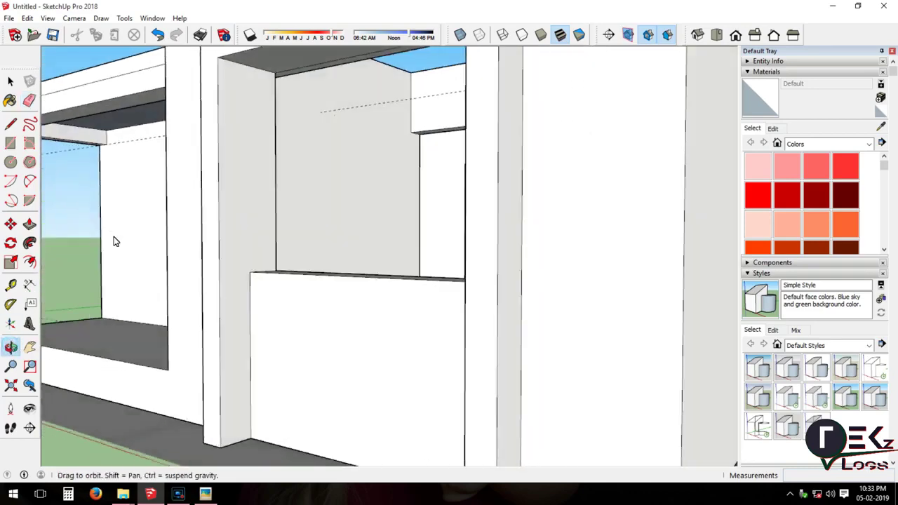
left_click(250, 271)
mouse_move(151, 262)
middle_mouse_down()
mouse_move(271, 301)
mouse_move(605, 236)
mouse_move(597, 262)
middle_mouse_up()
left_click(9, 126)
left_click(583, 281)
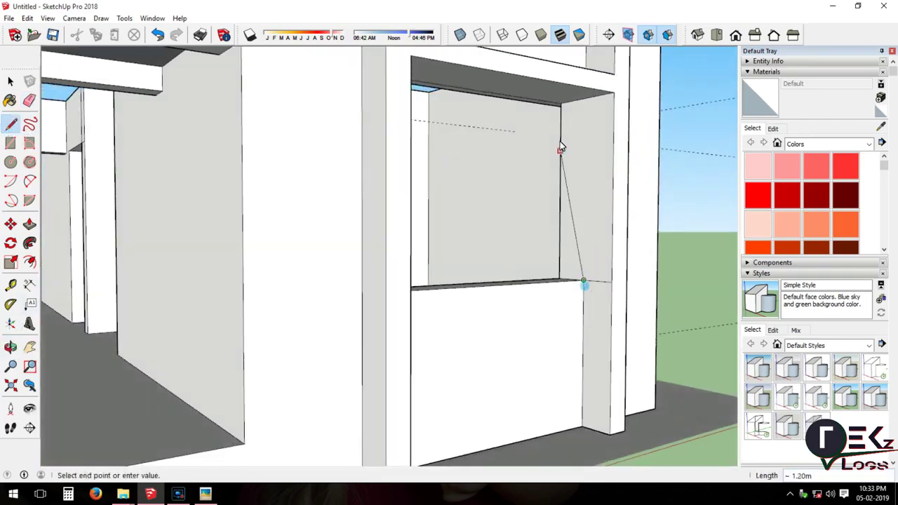
key("e")
key("space")
key("l")
scroll(132, 207, "down", 10)
Zoom out to the whole house and select the porch slab's front face for Push/Pull.
middle_click_drag(132, 206, 134, 311)
scroll(135, 310, "down", 3)
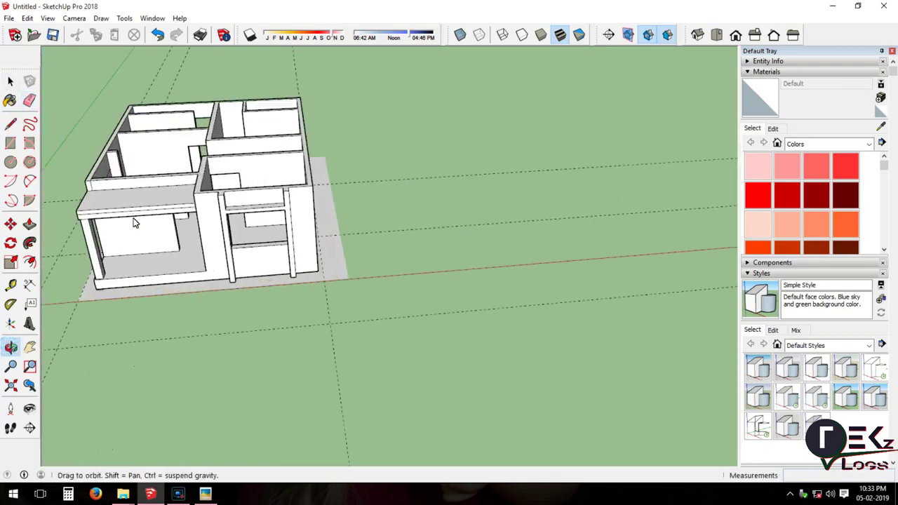
scroll(487, 201, "up", 6)
scroll(273, 245, "up", 3)
key("p")
left_click(314, 294)
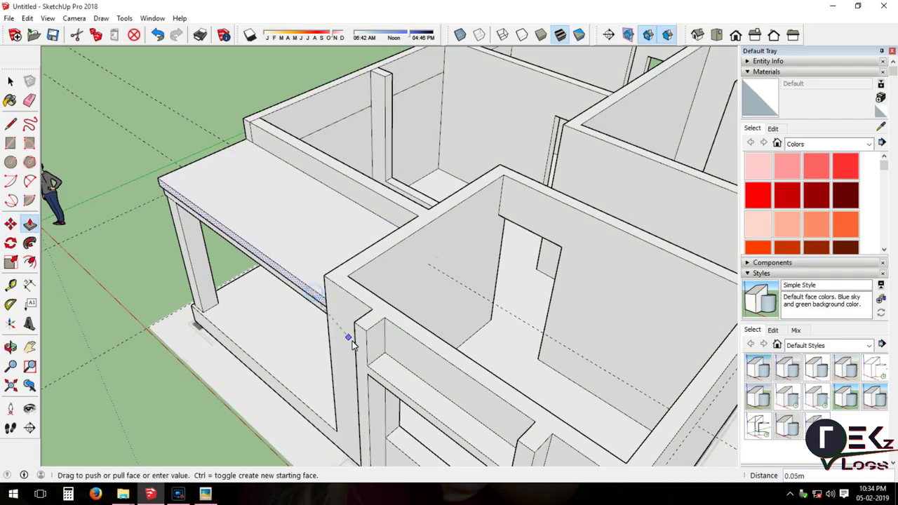
Pull the porch slab's front out 0.3 m and extend its side face.
type("0.3")
key("Return")
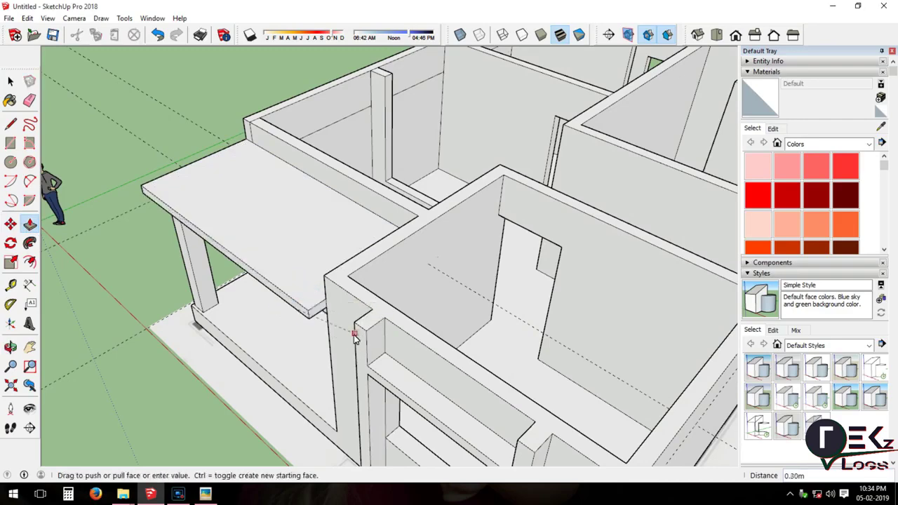
middle_click_drag(90, 344, 283, 287)
key("r")
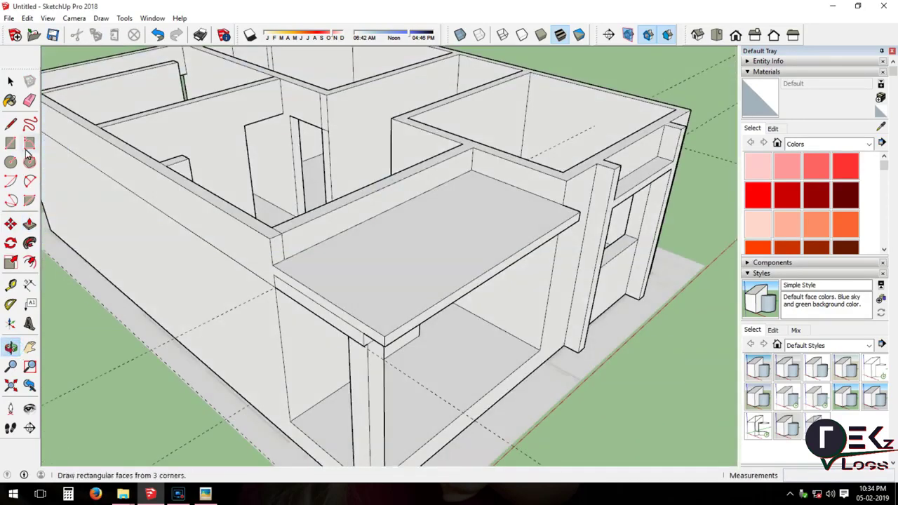
key("l")
scroll(270, 281, "up", 5)
left_click(269, 273)
left_click(29, 224)
left_click(339, 317)
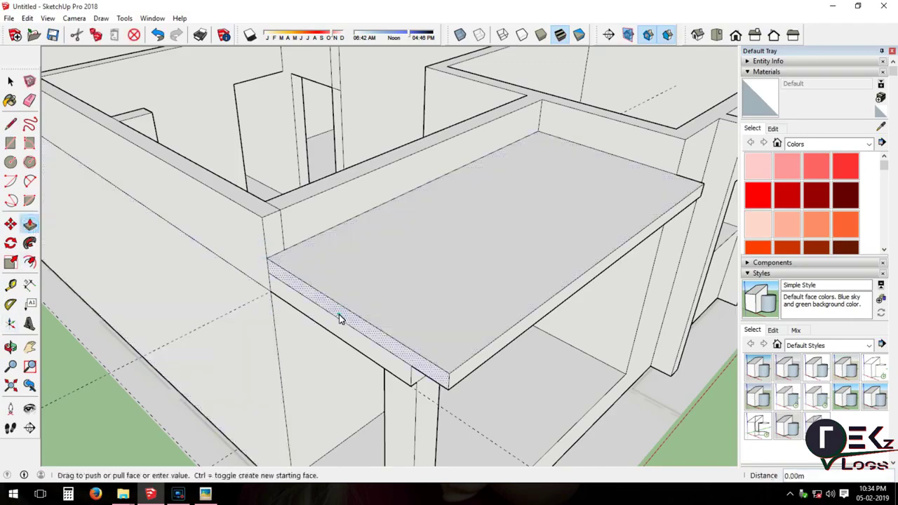
left_click(312, 337)
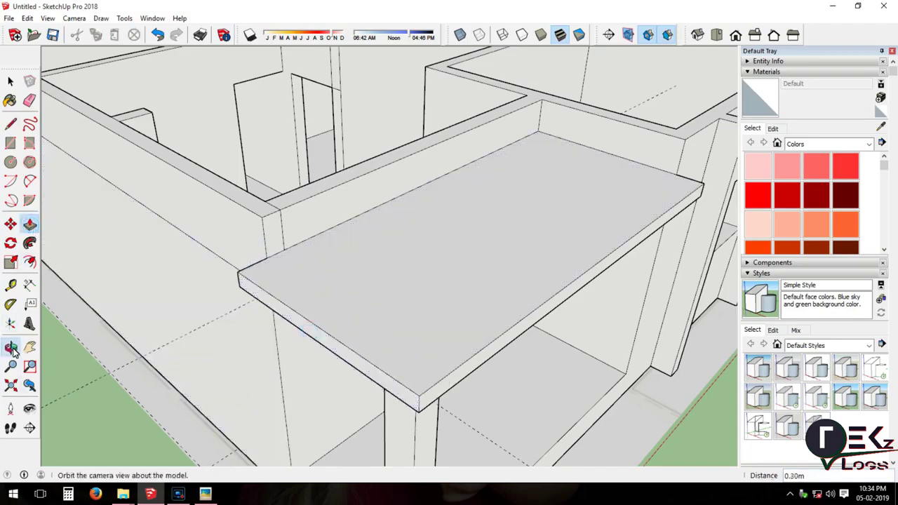
Draw an edge from the wall base above the slab to the wall's midpoint.
middle_click_drag(312, 338, 332, 332)
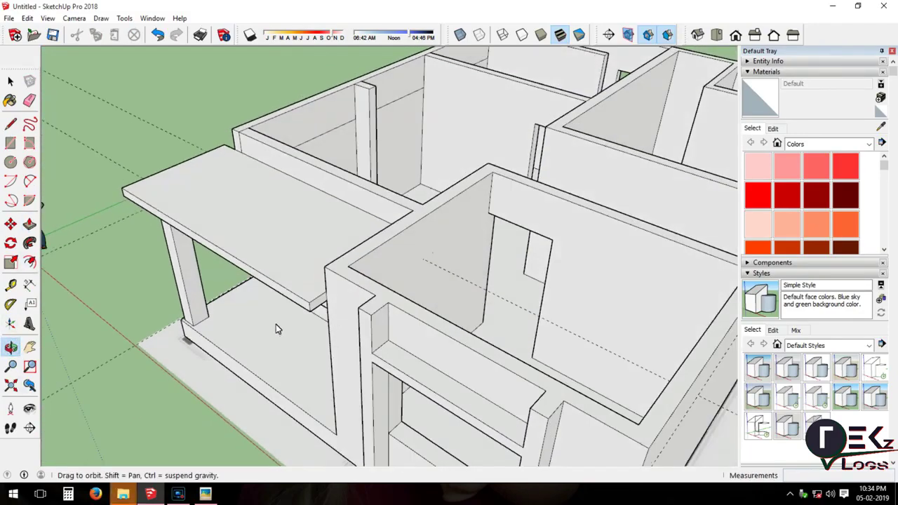
mouse_move(276, 324)
middle_mouse_down()
mouse_move(426, 185)
mouse_move(357, 233)
mouse_move(322, 245)
mouse_move(285, 231)
mouse_move(386, 260)
mouse_move(351, 278)
middle_mouse_up()
scroll(628, 195, "up", 5)
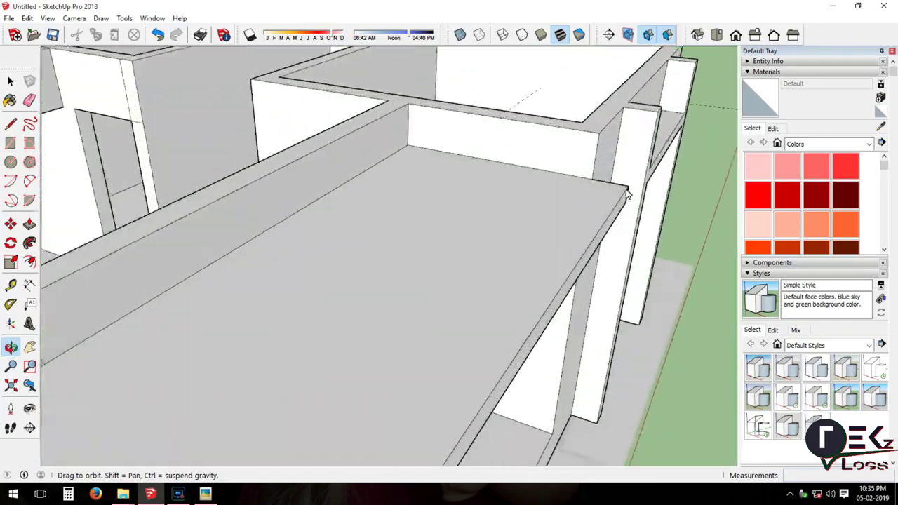
middle_click_drag(628, 195, 421, 195)
scroll(421, 195, "up", 3)
key("l")
scroll(299, 204, "up", 3)
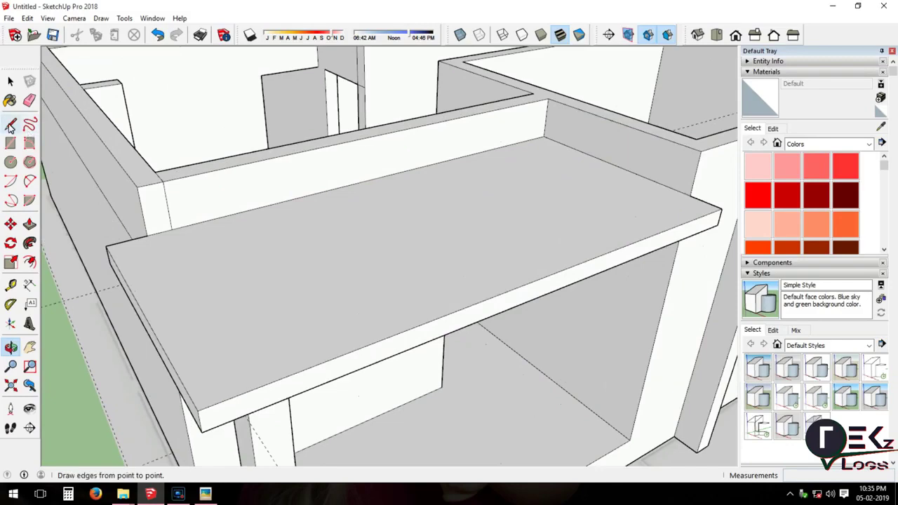
scroll(114, 255, "up", 3)
left_click(89, 257)
scroll(193, 247, "up", 2)
scroll(192, 247, "up", 2)
scroll(120, 254, "up", 1)
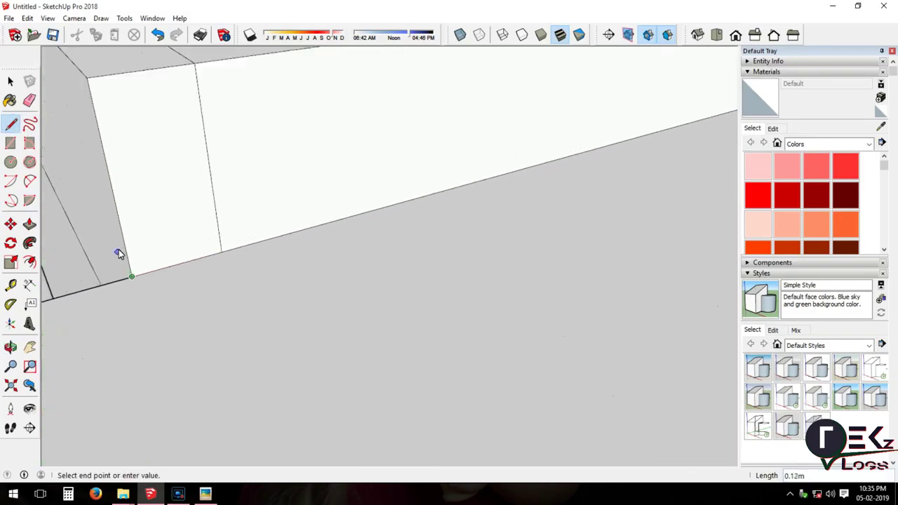
left_click(128, 265)
scroll(164, 245, "down", 2)
scroll(351, 197, "down", 4)
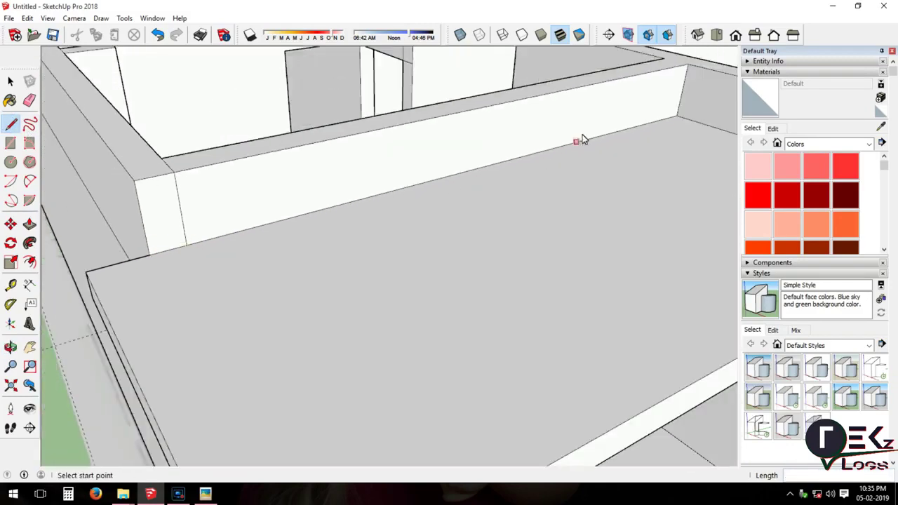
Erase the stray line along the wall and adjust the slab's front edge.
key("e")
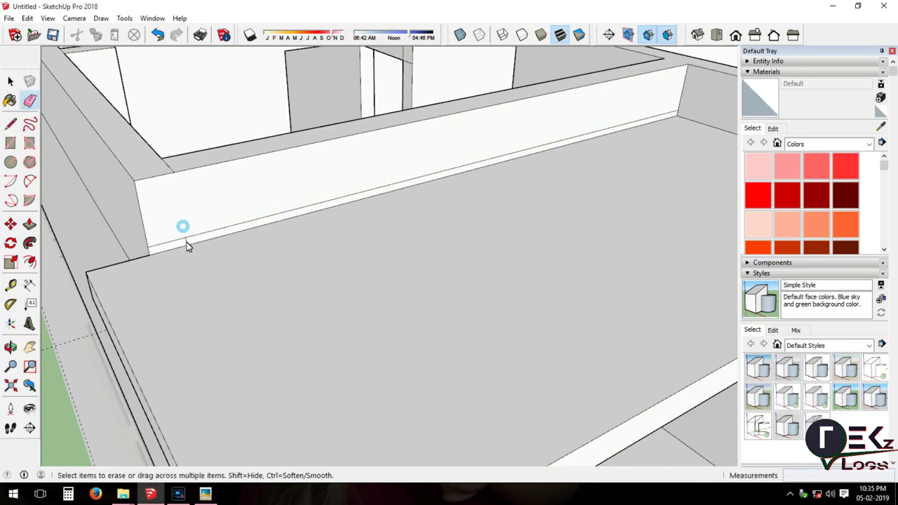
scroll(185, 240, "down", 5)
left_click(29, 224)
left_click(30, 224)
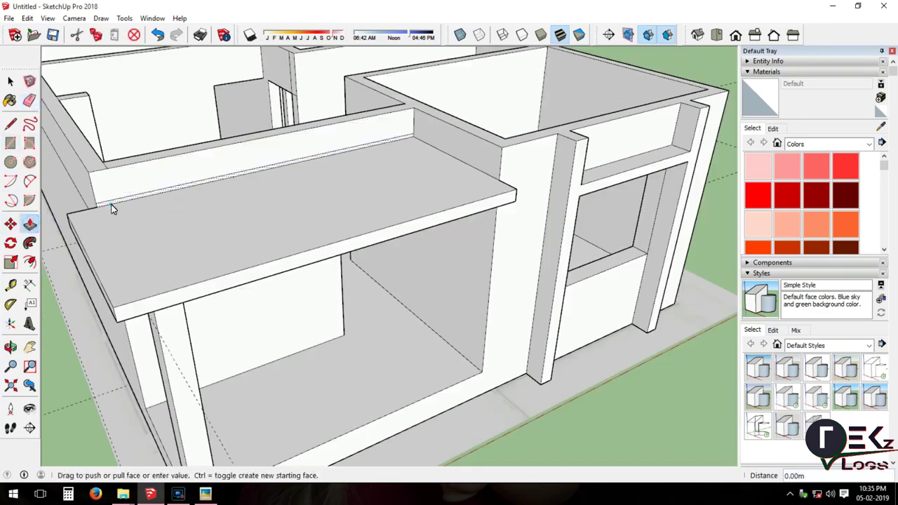
left_click(111, 204)
left_click(160, 275)
left_click(355, 245)
scroll(190, 279, "up", 3)
left_click(161, 303)
Push the slab's side face 0.15 m inward.
scroll(161, 303, "down", 5)
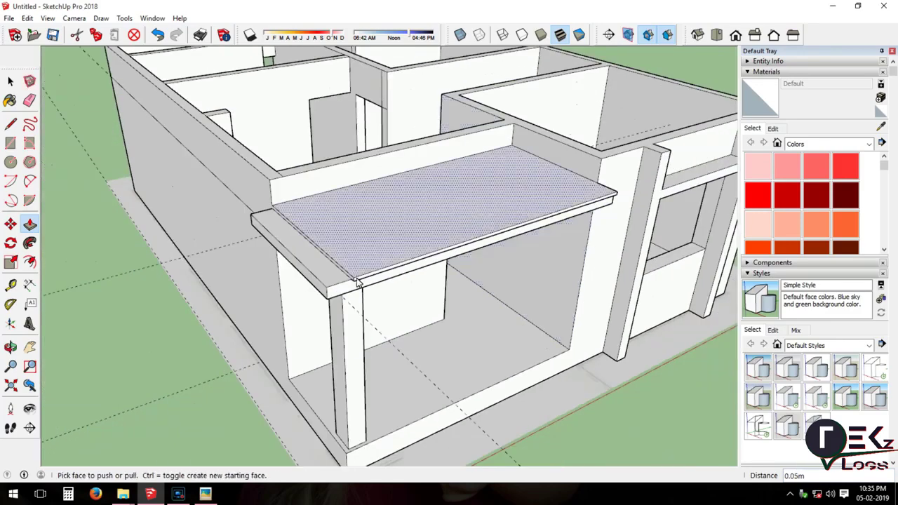
middle_click_drag(421, 263, 361, 267)
left_click(357, 267)
left_click(349, 286)
left_click(367, 279)
left_click(158, 35)
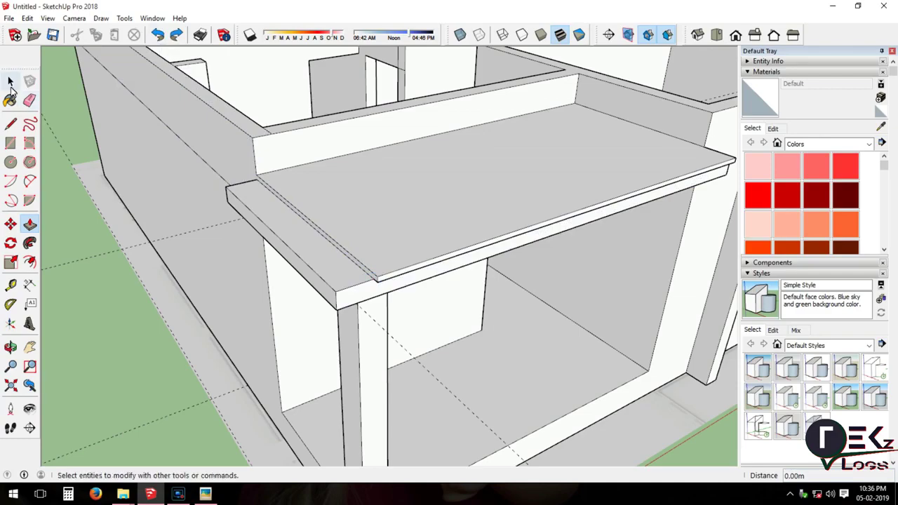
Pull the porch slab's front face slightly further forward.
left_click(10, 124)
scroll(210, 195, "up", 3)
key("p")
scroll(295, 203, "down", 2)
middle_click_drag(295, 203, 381, 281)
left_click_drag(382, 281, 357, 315)
left_click(346, 308)
scroll(300, 307, "down", 5)
Draw an edge across the main block's wall tops to close the roof face.
mouse_move(300, 306)
middle_mouse_down()
mouse_move(258, 177)
mouse_move(295, 231)
middle_mouse_up()
scroll(492, 192, "down", 3)
scroll(344, 116, "up", 4)
scroll(379, 208, "up", 3)
middle_click_drag(378, 209, 73, 173)
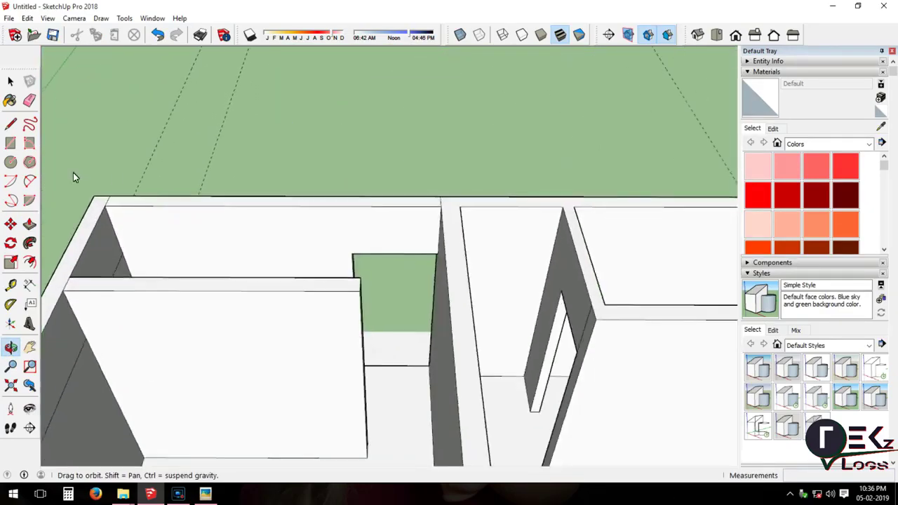
key("l")
middle_click_drag(96, 205, 378, 203)
left_click(377, 203)
key("ctrl+z")
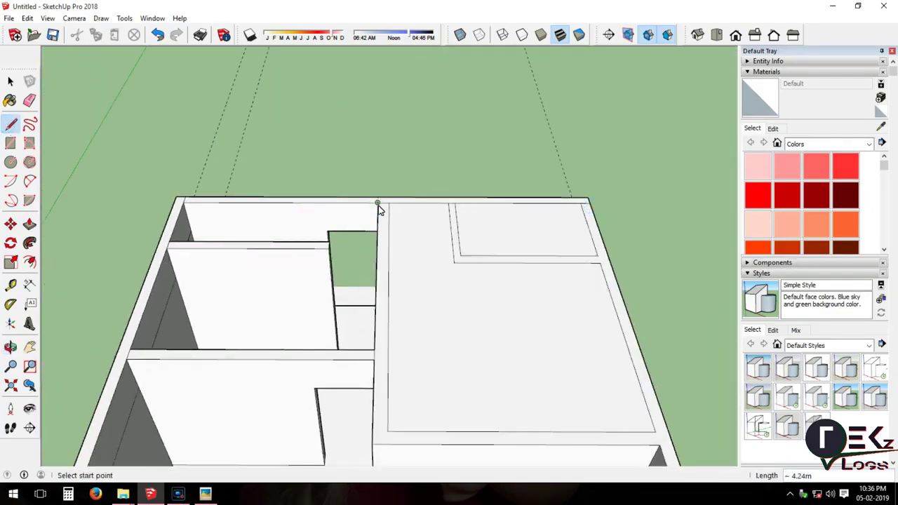
key("ctrl+z")
key("e")
key("ctrl+z")
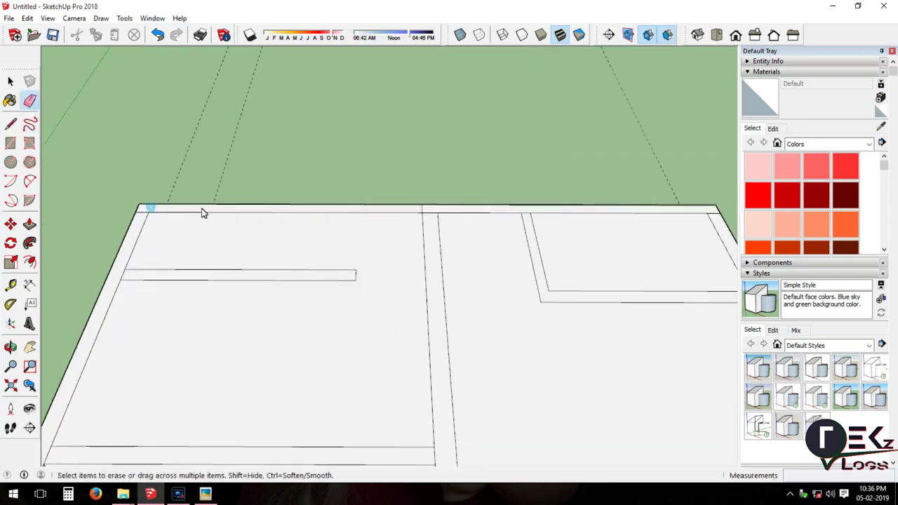
Pull the roof face up 0.15 m into a flat slab.
left_click(29, 224)
left_click(208, 202)
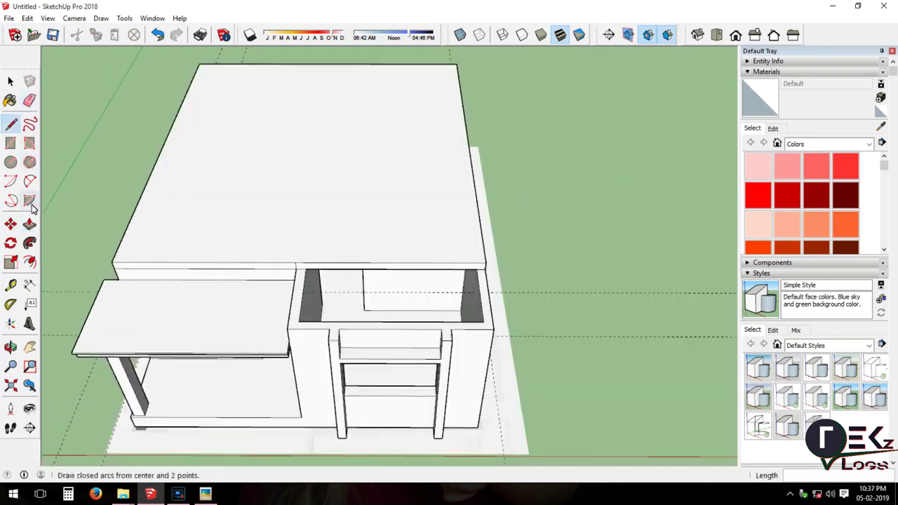
key("p")
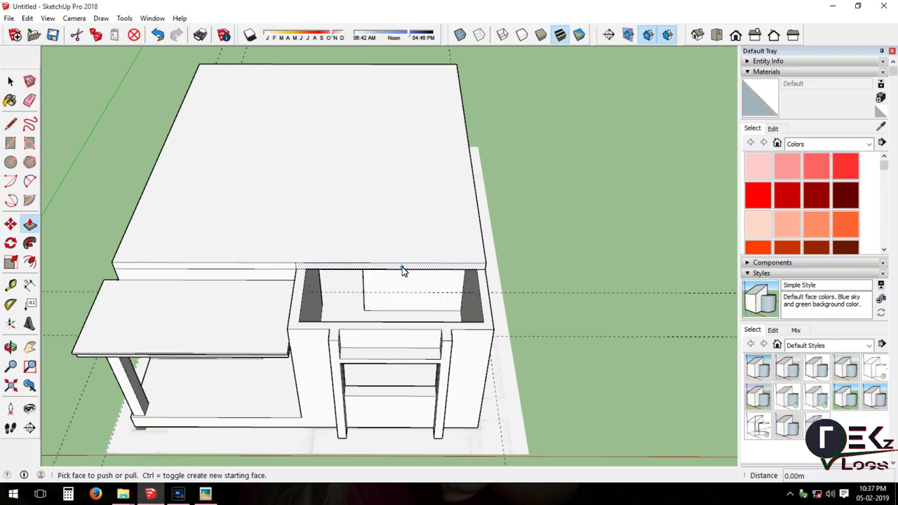
scroll(292, 233, "up", 2)
Offset an inset outline on the roof and raise the rim into a low parapet.
key("f")
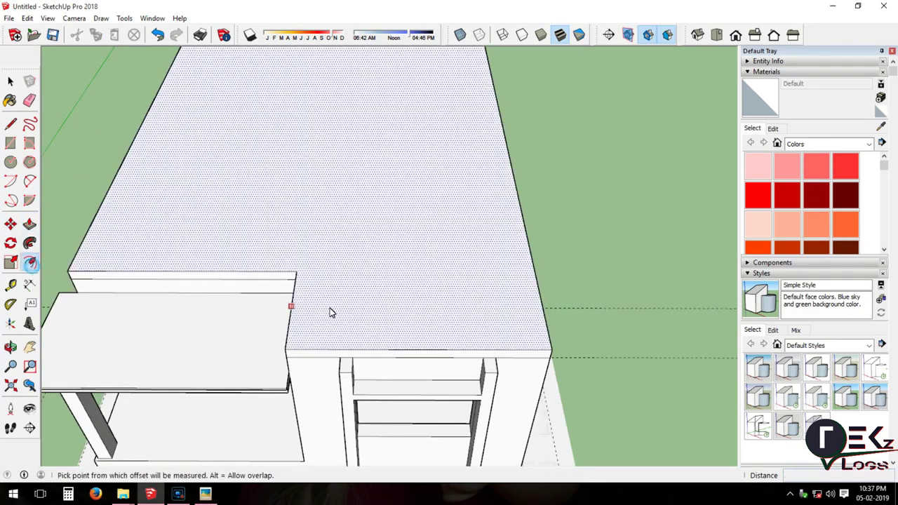
left_click(527, 352)
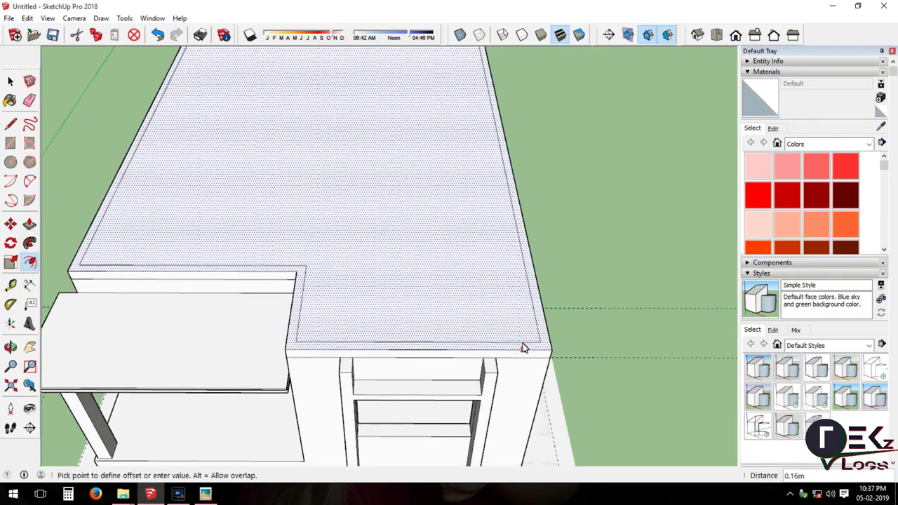
left_click(525, 346)
middle_click_drag(531, 295, 541, 345, "shift")
key("p")
left_click_drag(541, 345, 538, 331)
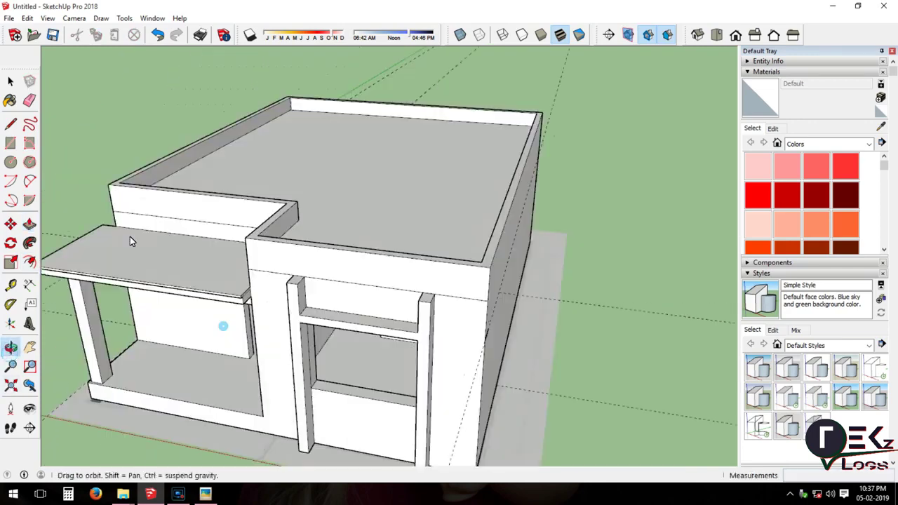
middle_click_drag(538, 331, 93, 269)
left_click_drag(368, 243, 374, 233)
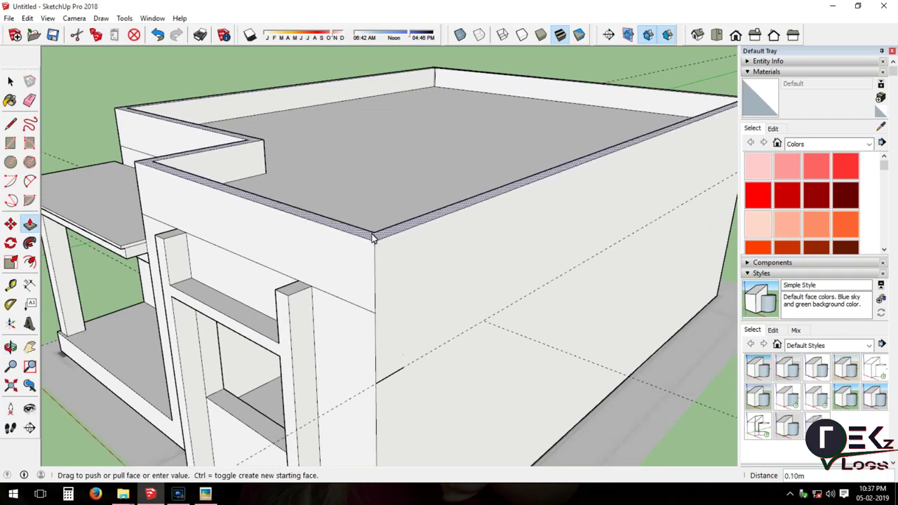
Raise both front pillars 0.70 m to the roof rim height.
left_click_drag(171, 237, 186, 176)
left_click_drag(294, 289, 311, 220)
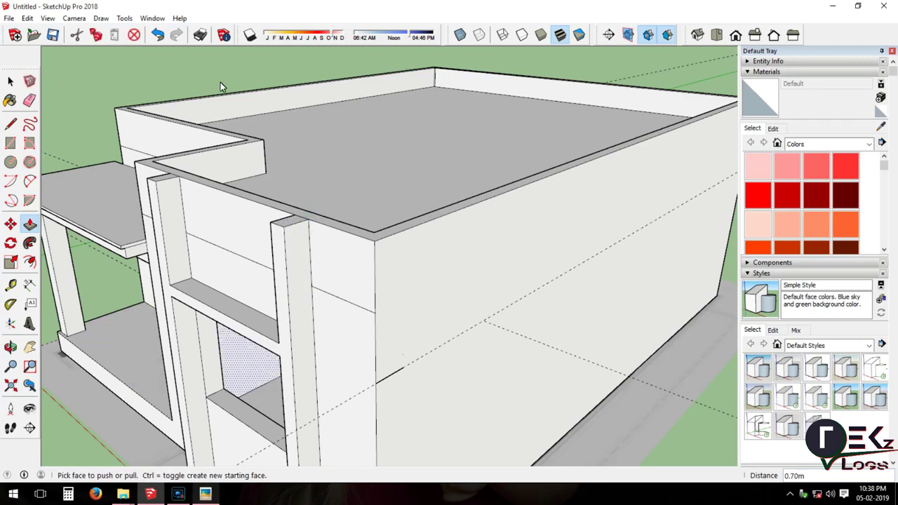
scroll(213, 231, "up", 5)
Start a line at the front pillar's top corner.
left_click(10, 123)
left_click(158, 258)
scroll(98, 207, "down", 3)
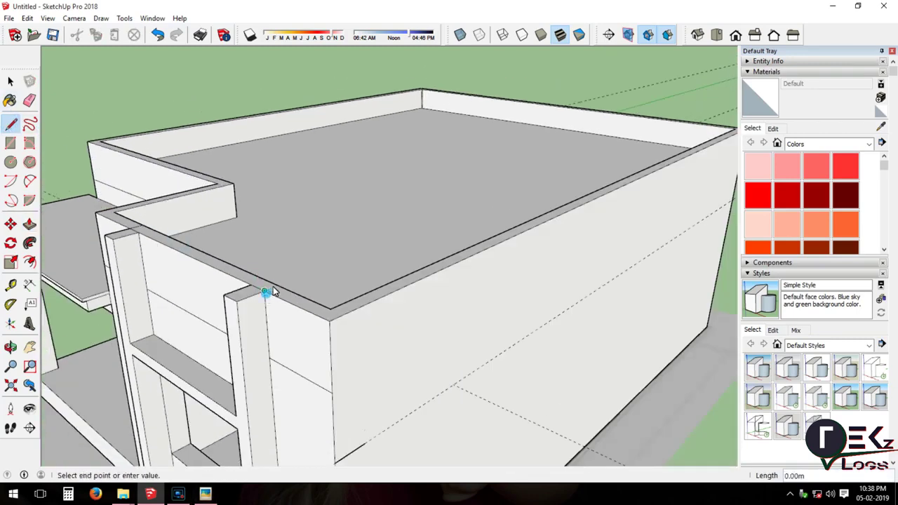
left_click(29, 102)
scroll(135, 238, "up", 2)
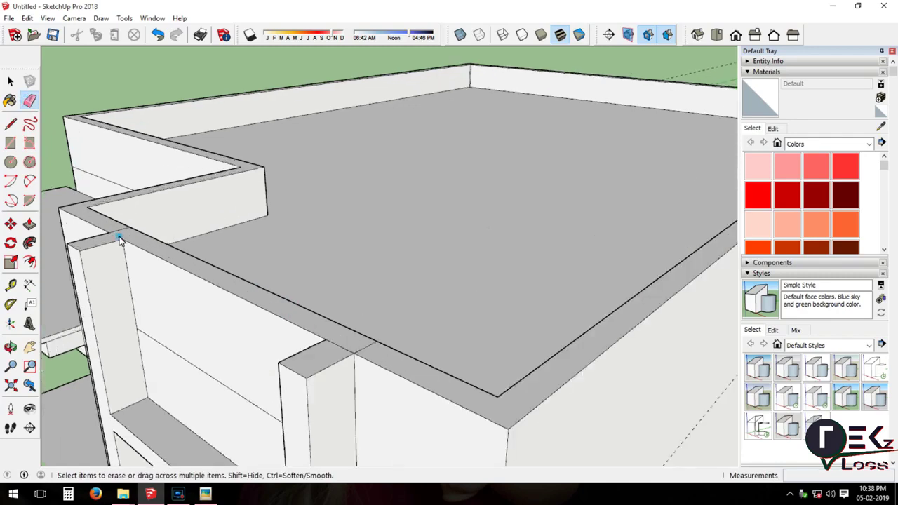
scroll(342, 353, "down", 2)
scroll(310, 239, "down", 2)
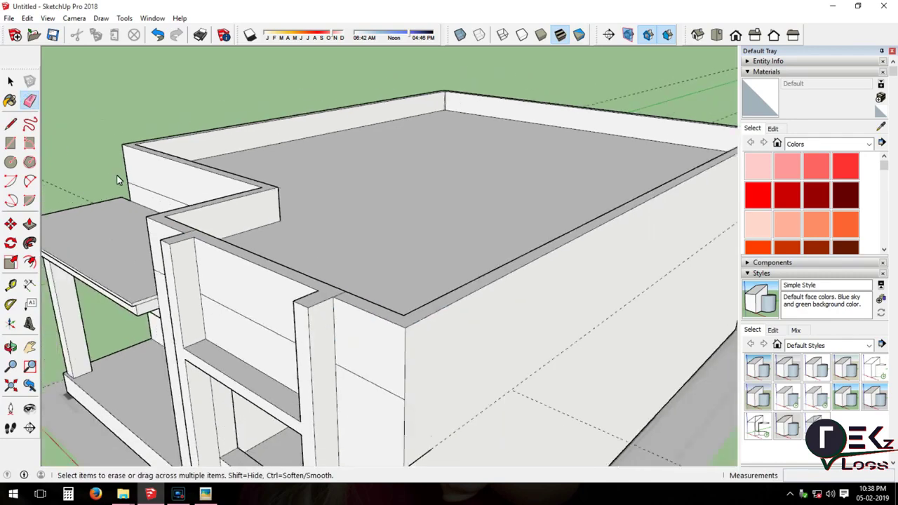
Raise the front pillar's top 0.40 m above the roof rim.
left_click(30, 224)
double_click(316, 297)
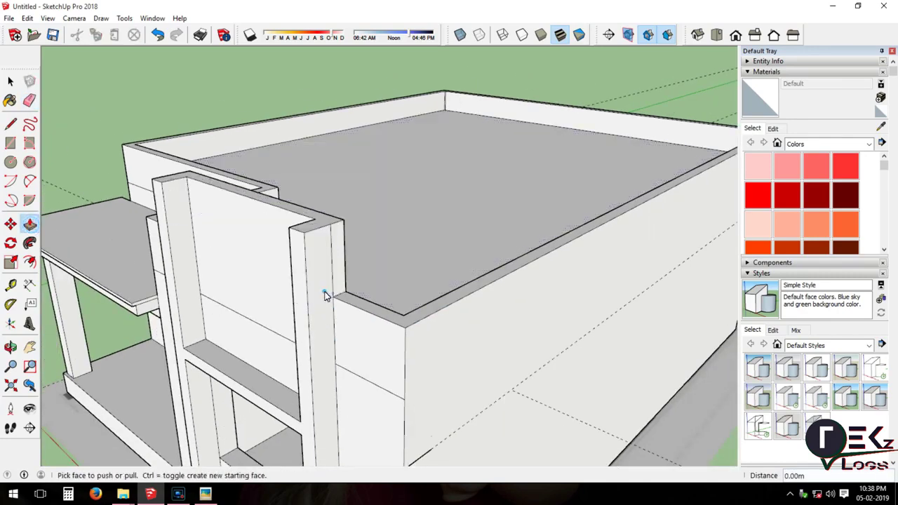
left_click(325, 222)
left_click(341, 301)
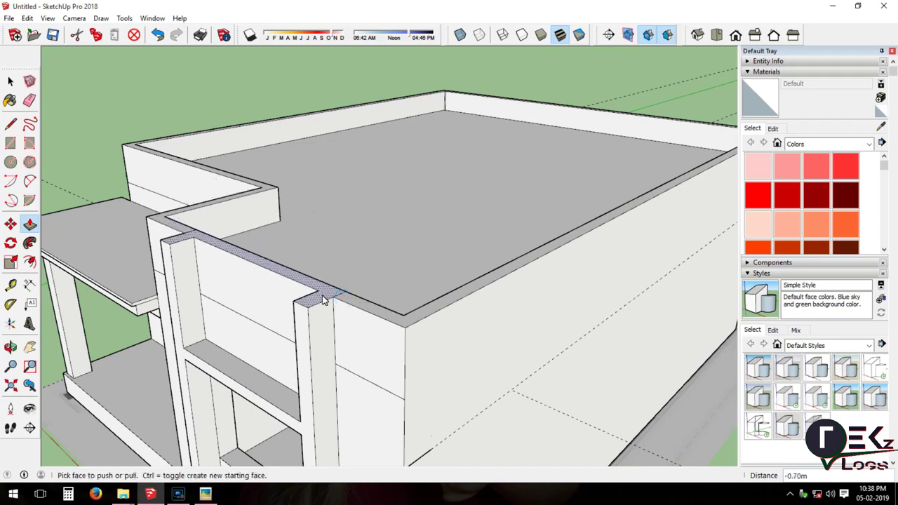
left_click(321, 297)
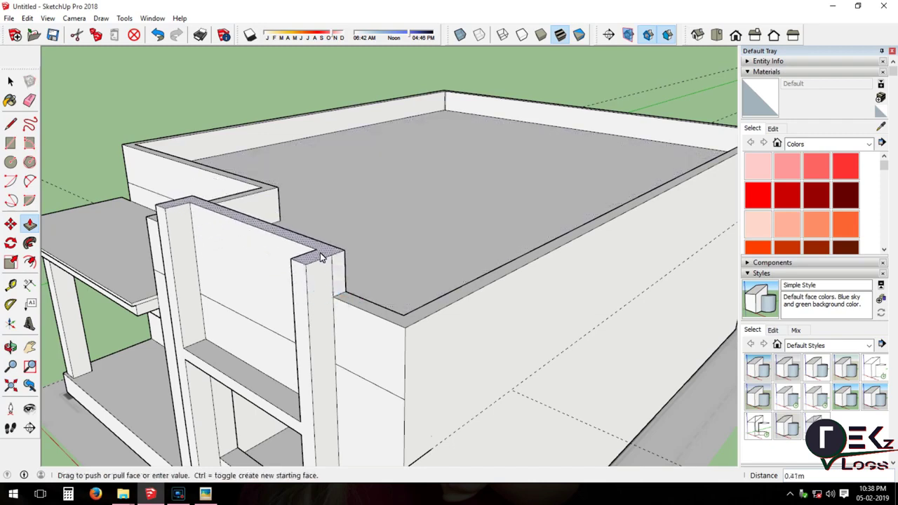
left_click(321, 257)
Erase the stray line across the pillar's front face.
key("e")
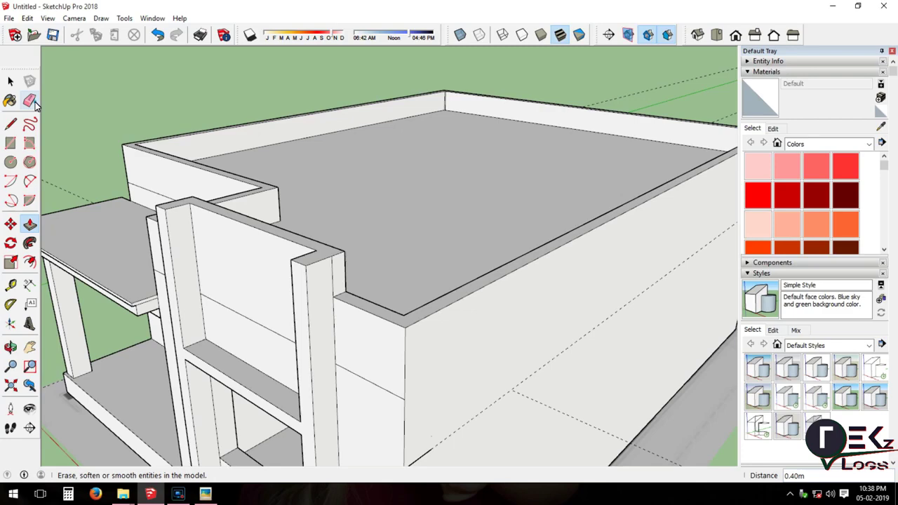
scroll(339, 284, "up", 2)
middle_click_drag(340, 284, 430, 281)
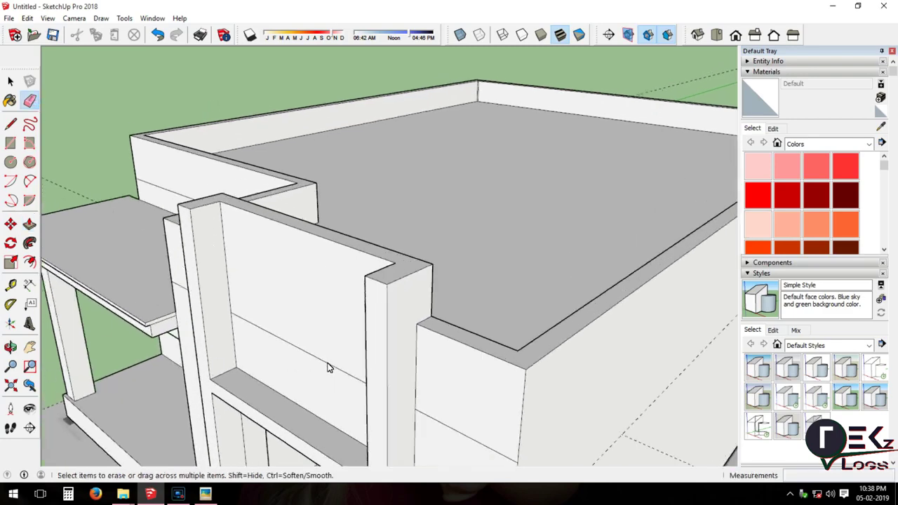
left_click(328, 365)
middle_click_drag(327, 368, 255, 310)
scroll(214, 258, "down", 3)
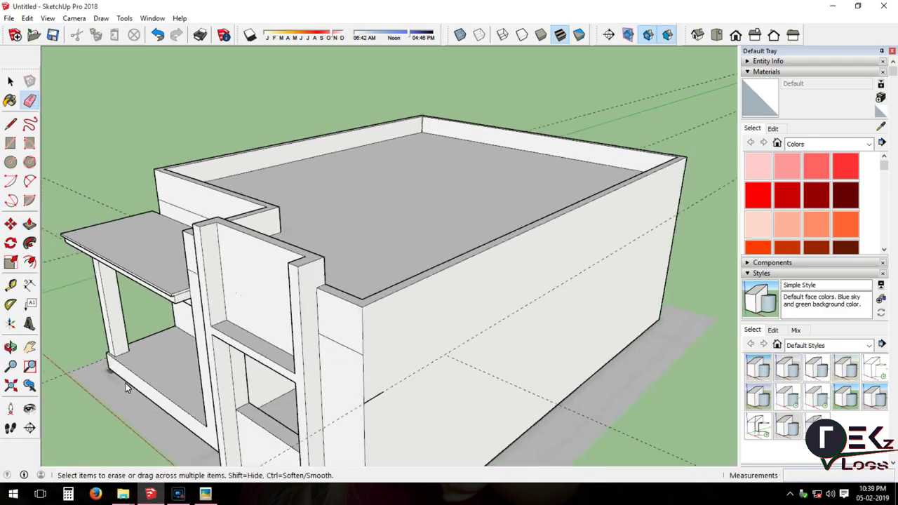
mouse_move(214, 258)
middle_mouse_down()
mouse_move(460, 286)
mouse_move(271, 316)
mouse_move(175, 260)
middle_mouse_up()
Begin pulling up the second pillar's top face.
key("l")
key("p")
left_click(157, 258)
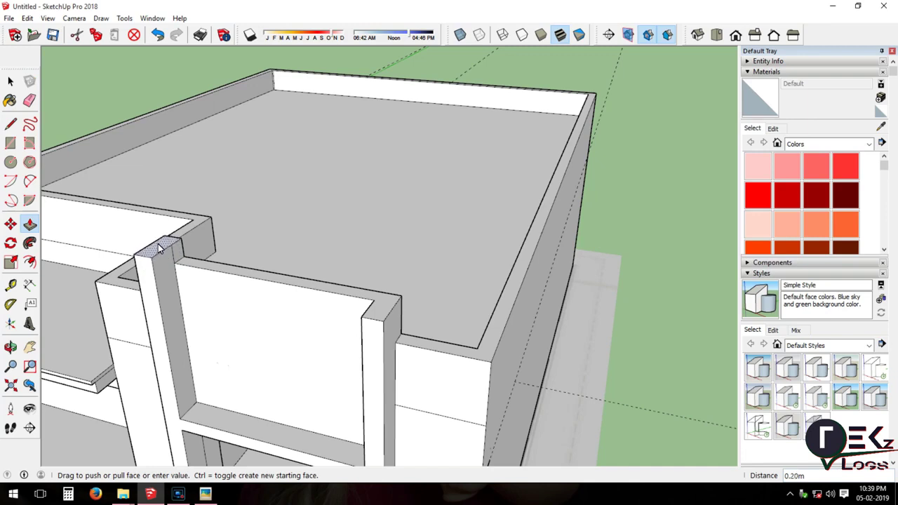
Raise the pillar top, then extend its side face about 2.30m into a beam reaching the far post.
left_click(158, 244)
left_click(10, 125)
left_click(30, 100)
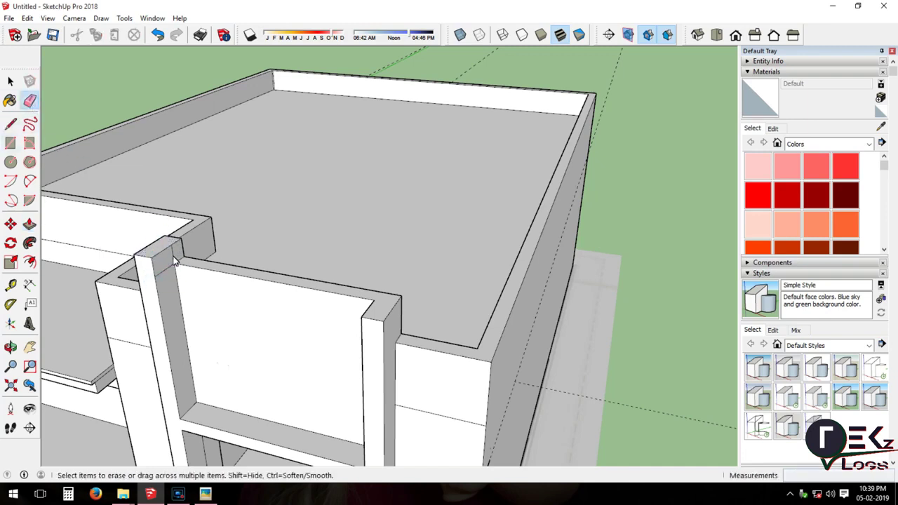
left_click(30, 223)
left_click(174, 260)
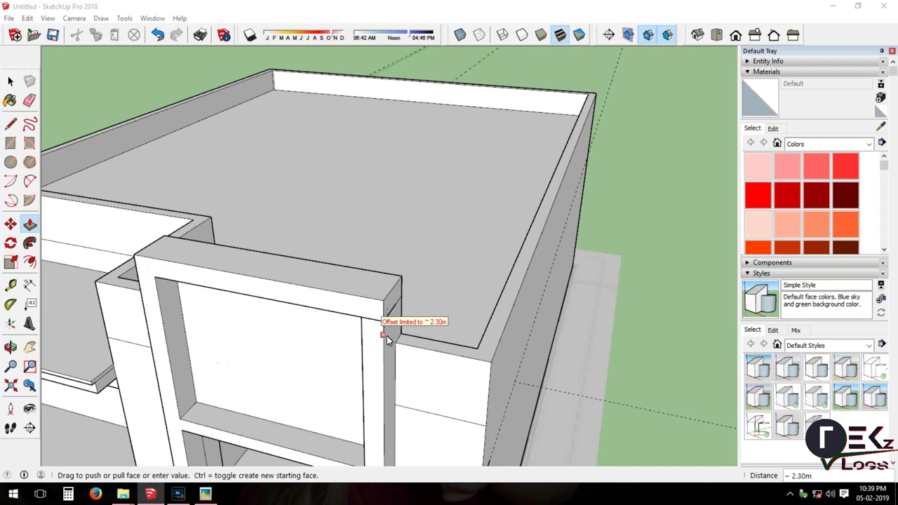
left_click(386, 339)
Trial-recess the framed panel, undo it, and start a guide line across the inner panel.
key("e")
middle_click_drag(364, 319, 304, 274)
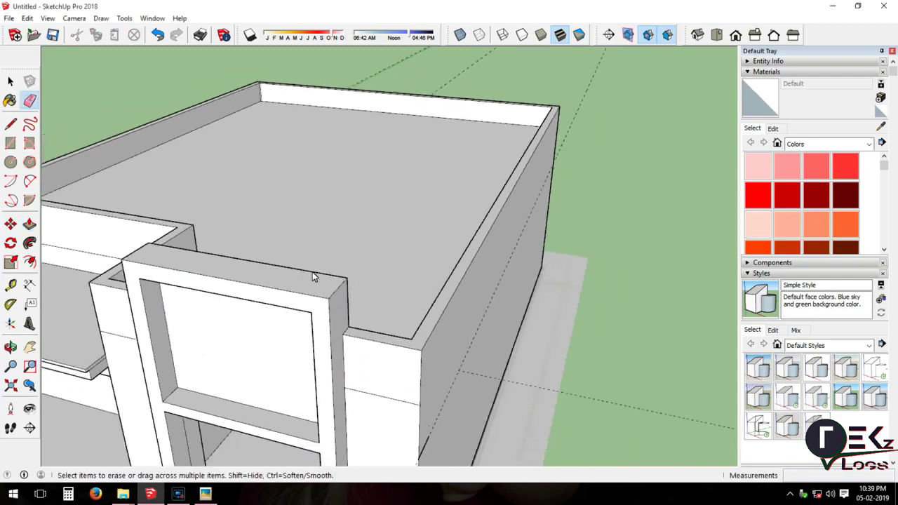
key("p")
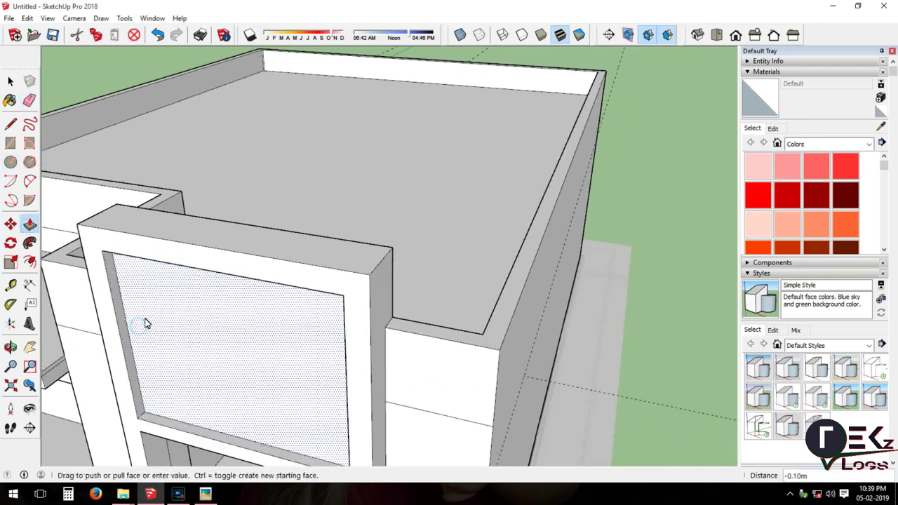
left_click(145, 320)
mouse_move(145, 321)
middle_mouse_down()
mouse_move(331, 286)
mouse_move(284, 293)
mouse_move(152, 268)
middle_mouse_up()
left_click(157, 35)
mouse_move(207, 292)
middle_mouse_down()
mouse_move(421, 313)
mouse_move(252, 259)
middle_mouse_up()
key("l")
left_click(200, 250)
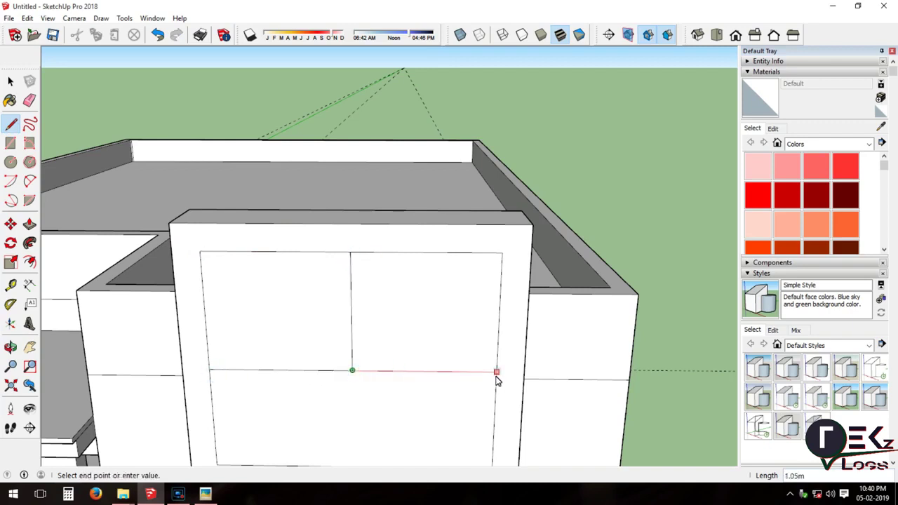
Draw a narrow vertical slot rectangle on the upper front panel.
key("r")
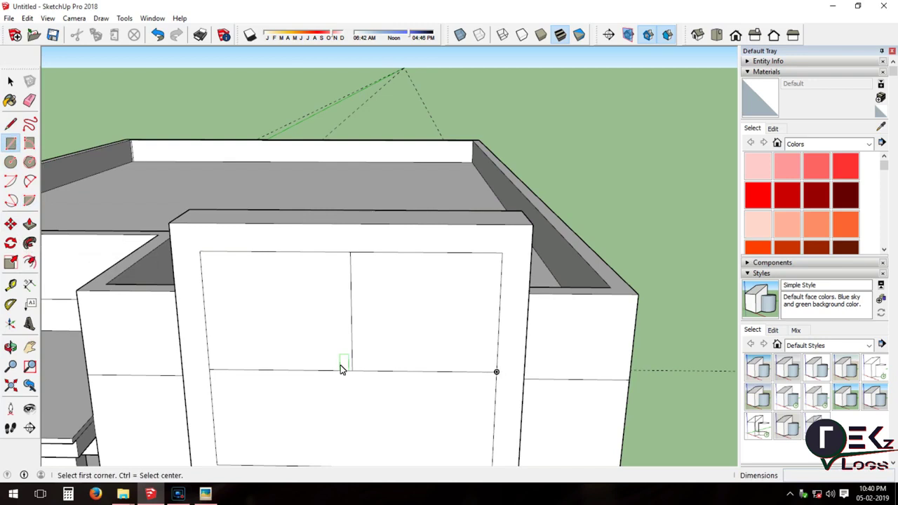
left_click(337, 370)
left_click(368, 253)
key("e")
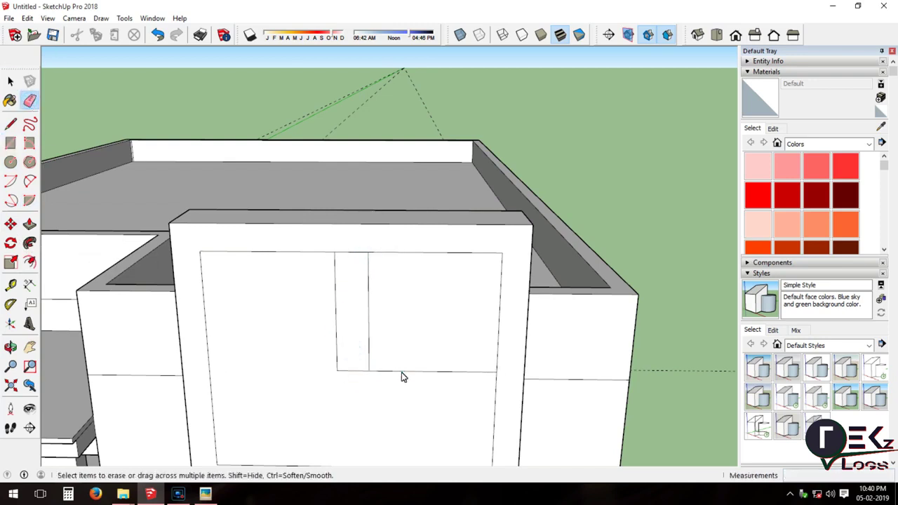
left_click(157, 35)
Copy the slot and paste copies to its right and left, making three slots.
left_click(11, 81)
double_click(334, 327)
left_click(367, 334)
key("ctrl+c")
key("ctrl+v")
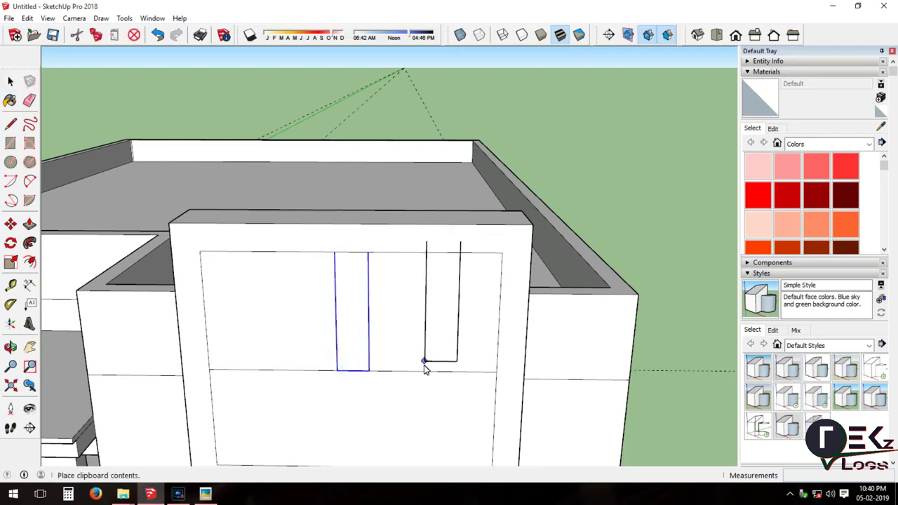
left_click(419, 372)
key("ctrl+v")
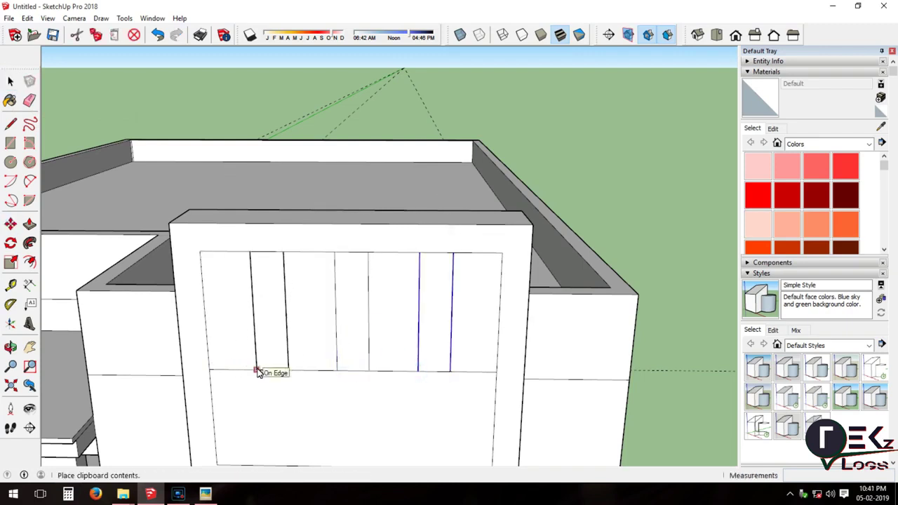
left_click(256, 372)
Erase the leftover bottom edge and push the panel face 0.08m back around the slots.
key("e")
left_click(236, 370)
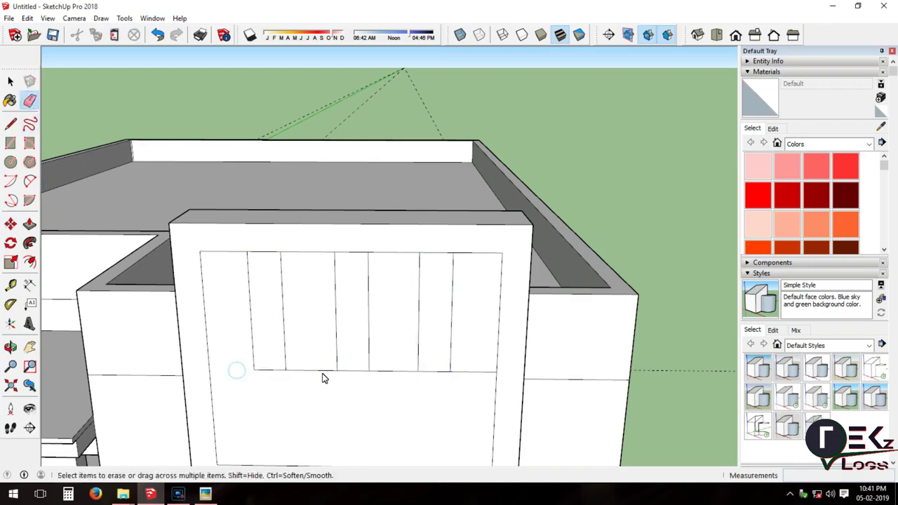
left_click(30, 223)
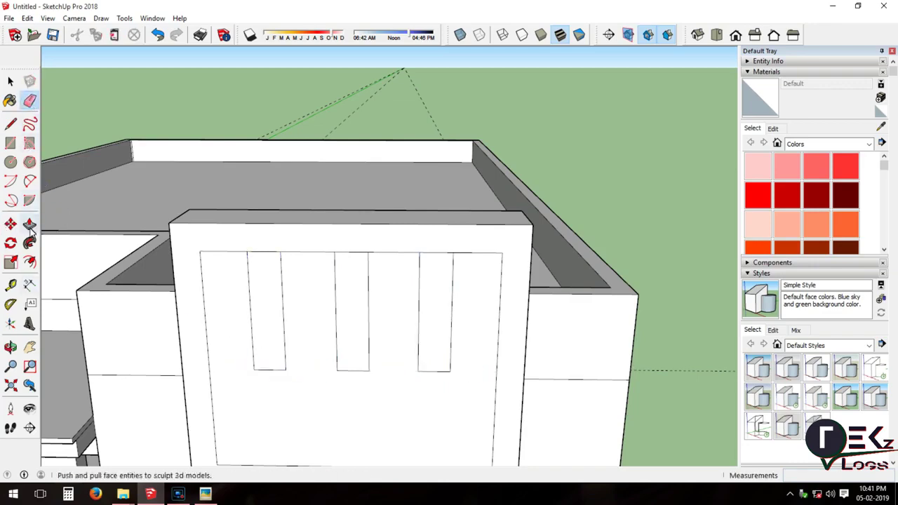
left_click(221, 316)
left_click(201, 314)
scroll(201, 314, "down", 3)
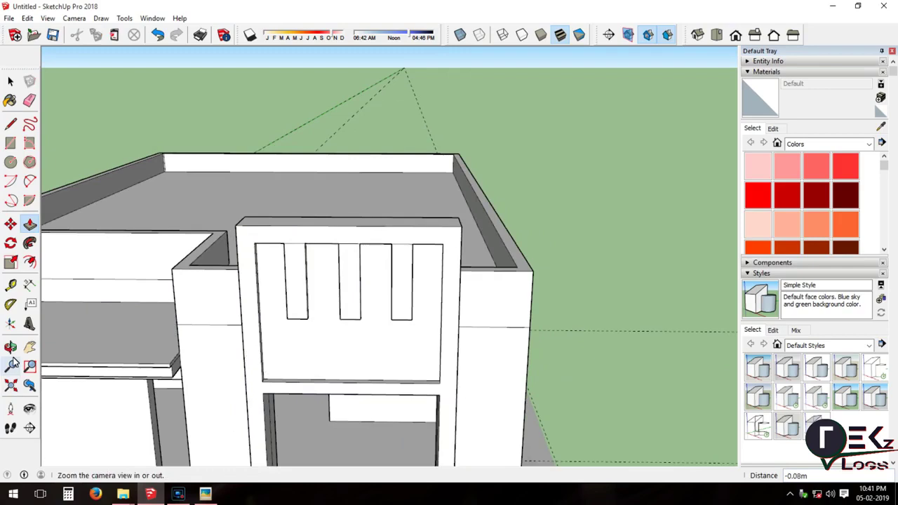
Draw a line along the parapet top and push the three parapet slots through the wall.
middle_click_drag(202, 314, 176, 239)
scroll(174, 236, "up", 5)
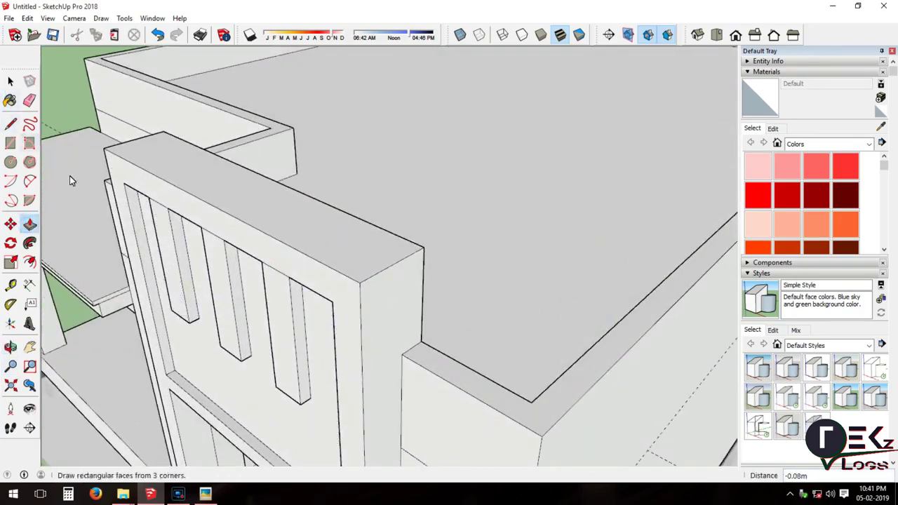
left_click(11, 125)
left_click(148, 199)
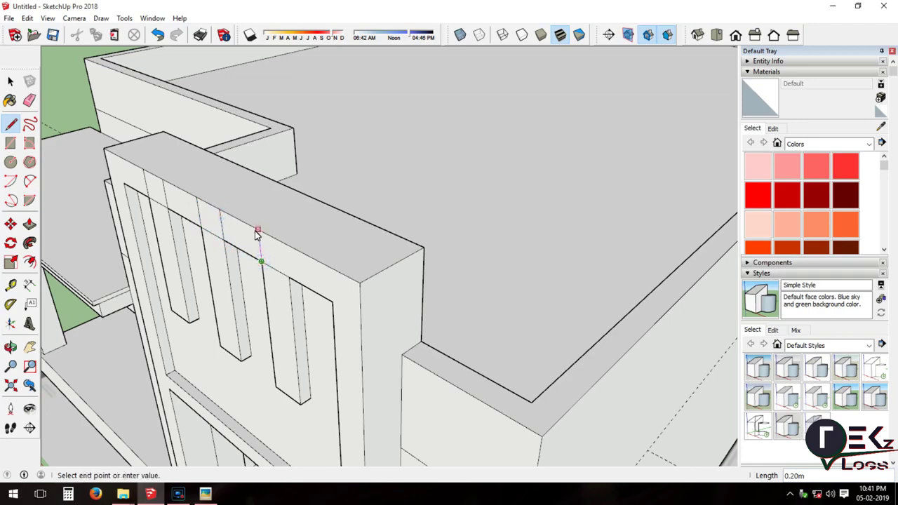
scroll(155, 211, "up", 2)
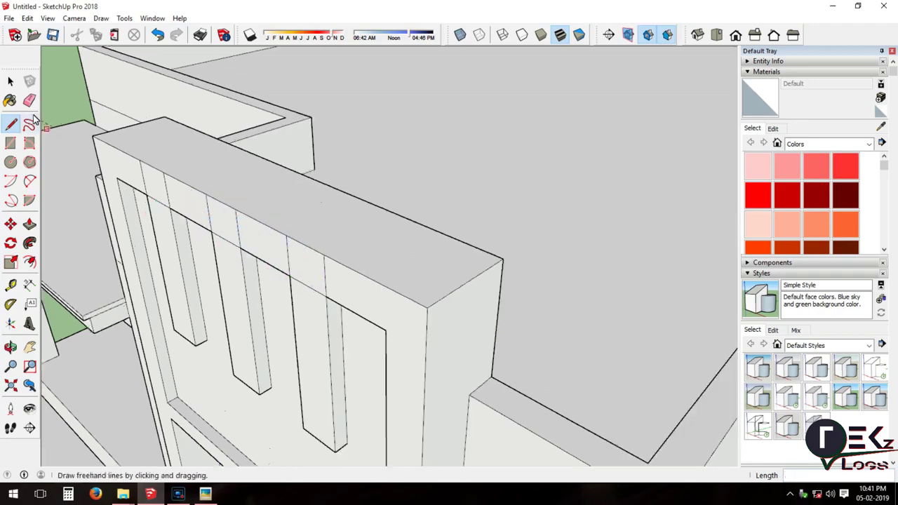
left_click(30, 101)
scroll(304, 288, "down", 2)
key("p")
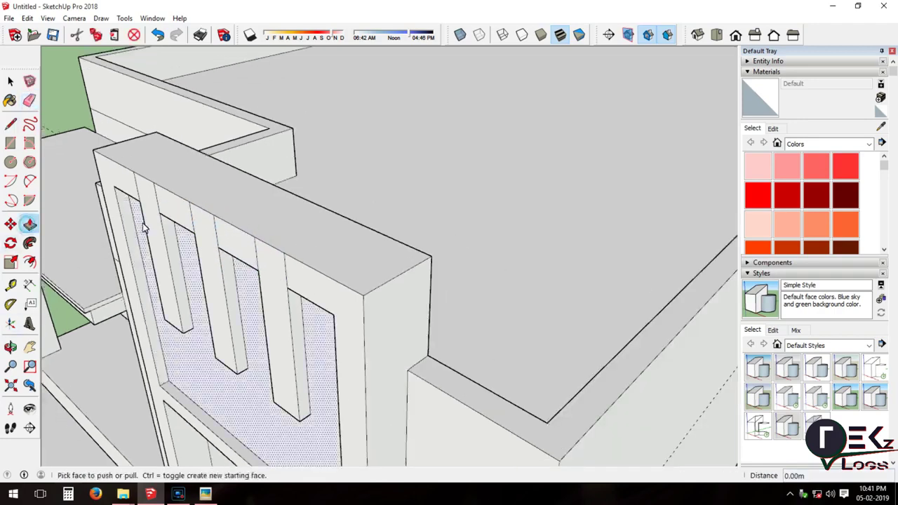
double_click(139, 230)
double_click(202, 235)
double_click(271, 330)
Draw lines across the fin tops to divide them into cap blocks.
key("e")
scroll(234, 274, "up", 2)
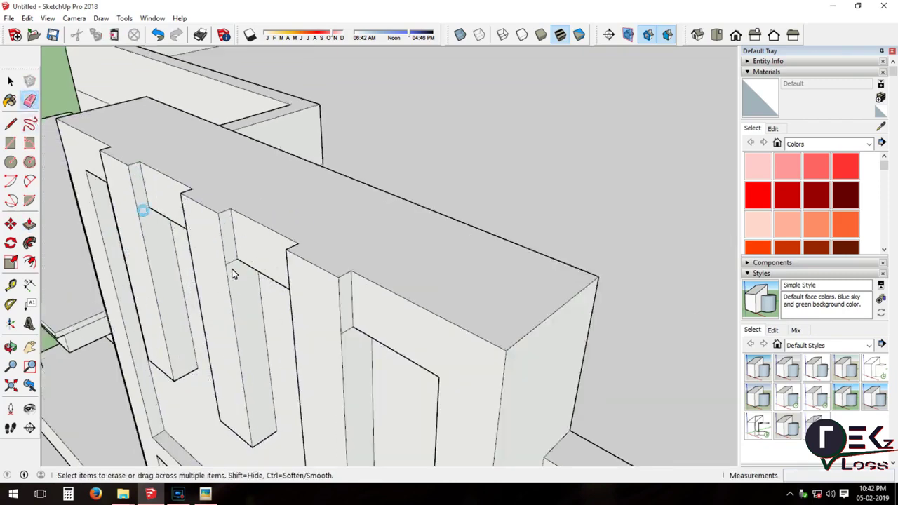
middle_click_drag(360, 337, 205, 301)
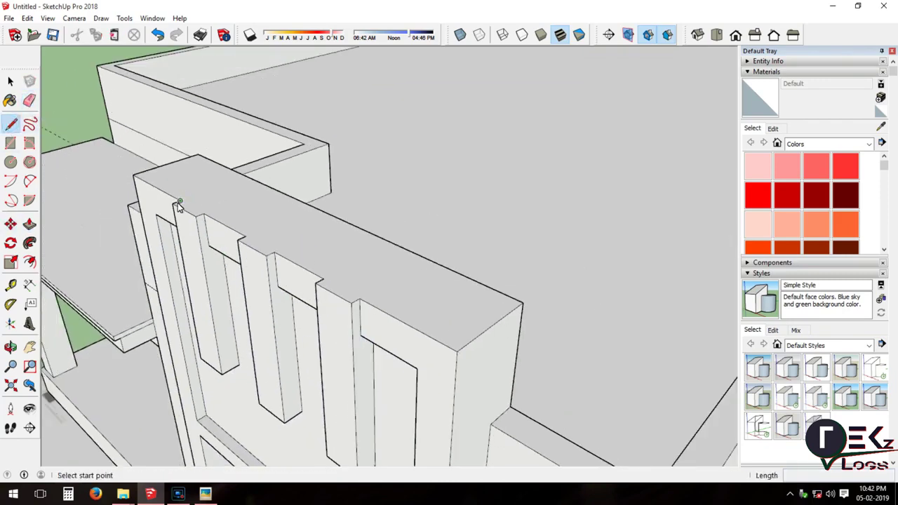
key("r")
left_click(238, 239)
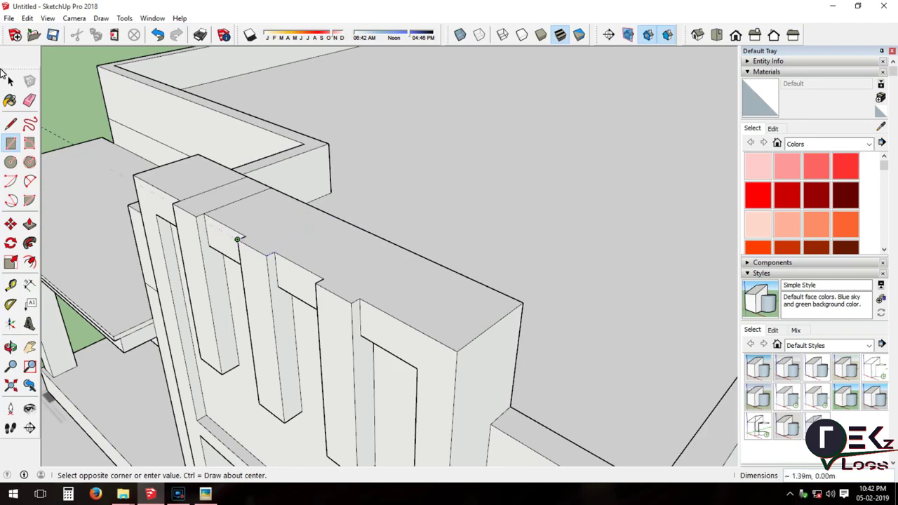
key("l")
scroll(377, 245, "up", 2)
left_click(180, 232)
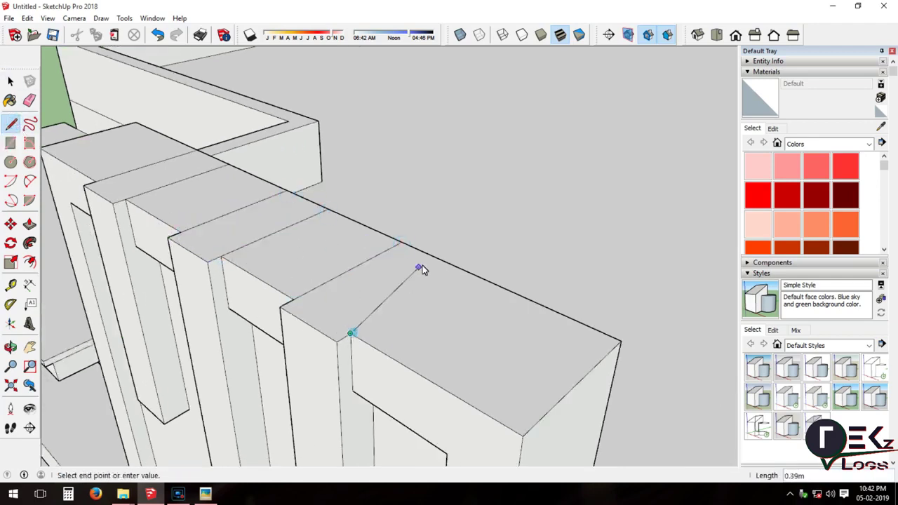
Raise the four fin-top faces 0.05m into alternating cap blocks.
key("p")
left_click(132, 177)
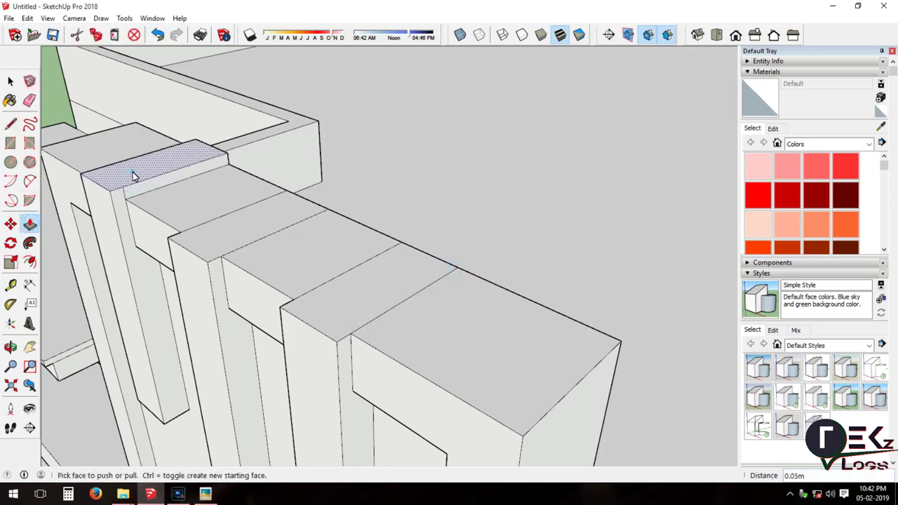
left_click(132, 172)
double_click(211, 203)
double_click(307, 279)
left_click(29, 101)
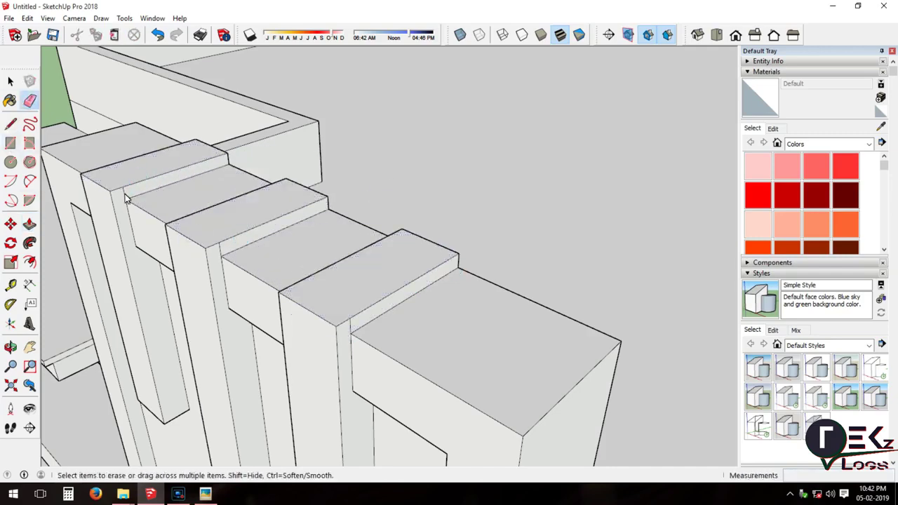
left_click(10, 346)
left_click_drag(351, 281, 642, 240)
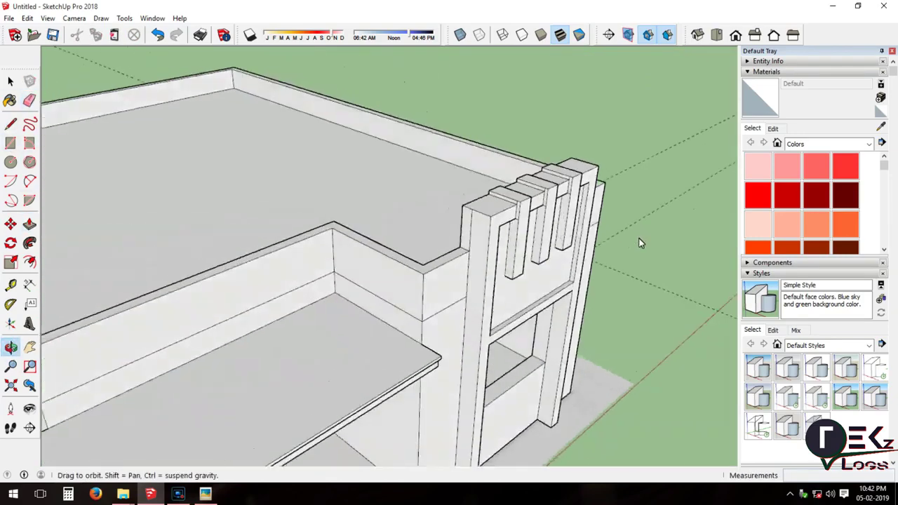
Place a Tape Measure guide 0.51 m below the side wall's top edge.
left_click(29, 100)
scroll(474, 211, "up", 3)
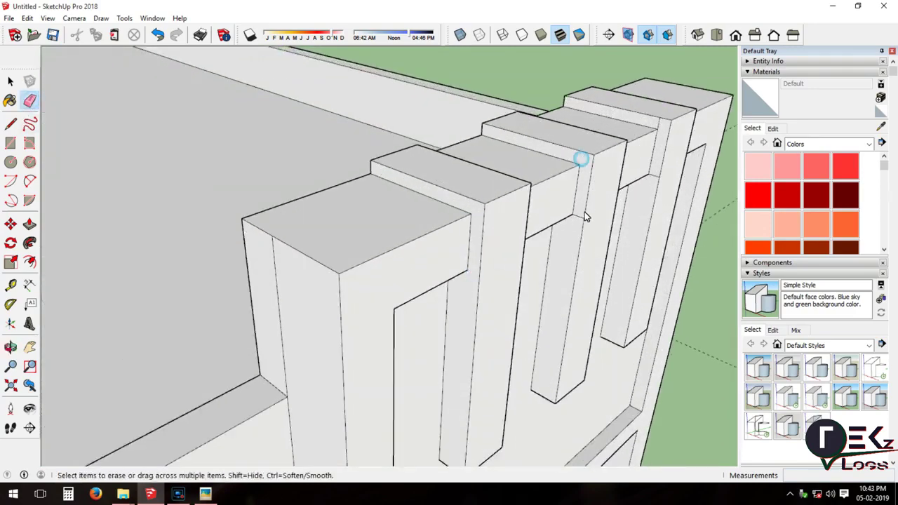
scroll(586, 204, "down", 5)
middle_click_drag(505, 201, 358, 261)
scroll(359, 260, "up", 4)
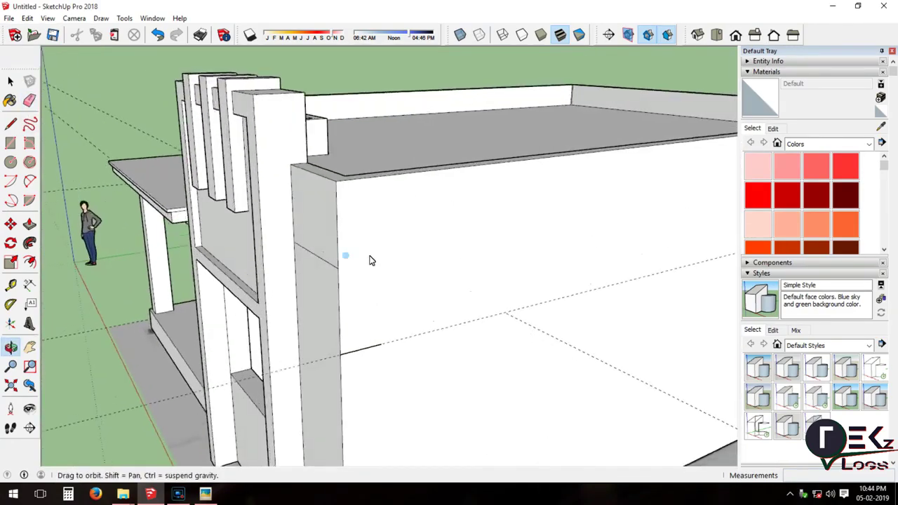
scroll(358, 260, "up", 2)
key("t")
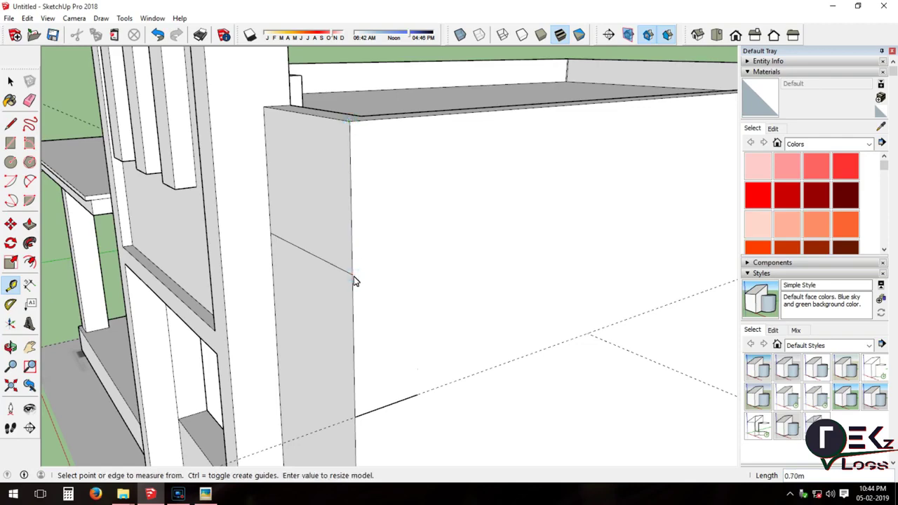
scroll(353, 281, "down", 4)
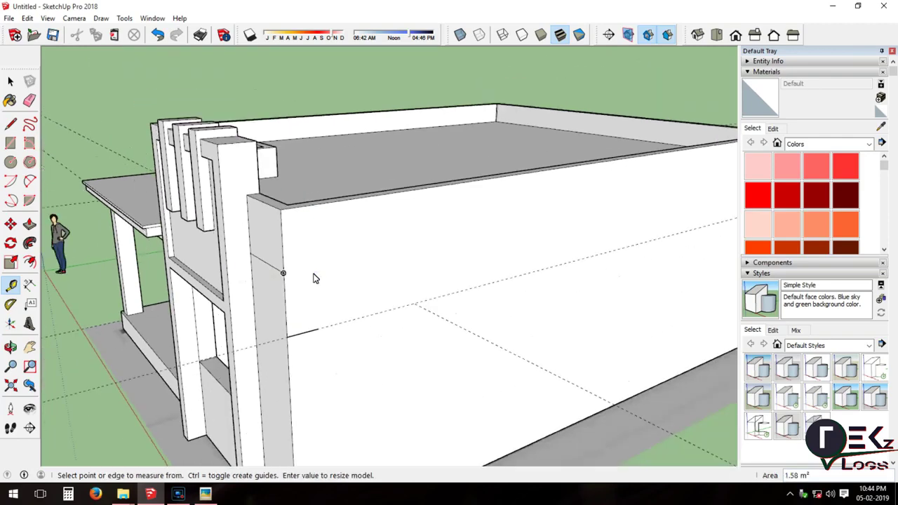
scroll(315, 276, "up", 4)
left_click(265, 77)
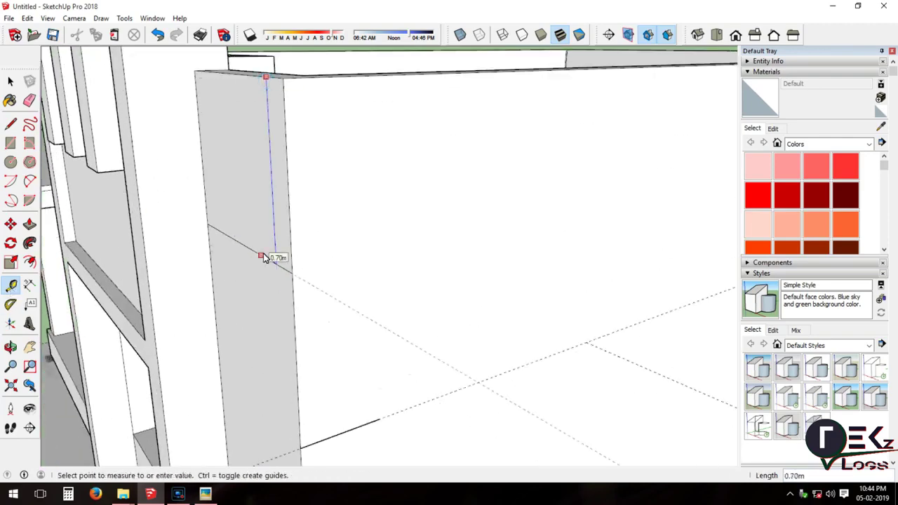
left_click(274, 217)
Draw a line along the wall on the guide between corners, then turn on X-ray.
scroll(274, 217, "down", 4)
scroll(345, 257, "up", 4)
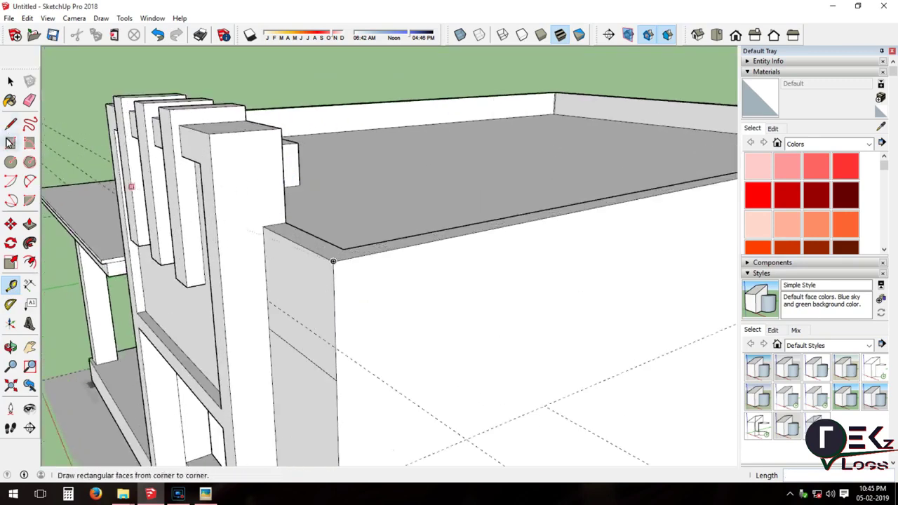
left_click(9, 124)
scroll(271, 333, "down", 3)
left_click(228, 297)
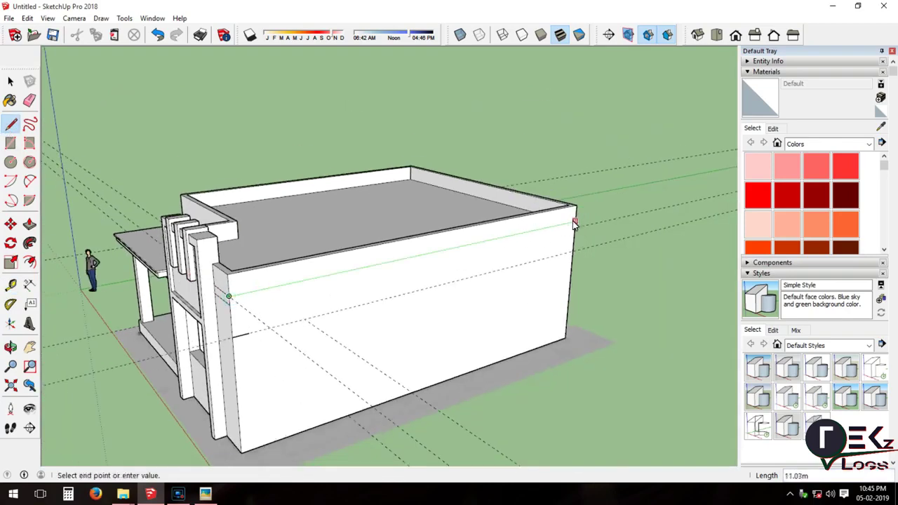
left_click(576, 221)
scroll(311, 337, "up", 3)
scroll(310, 305, "up", 2)
scroll(419, 300, "down", 5)
scroll(421, 288, "up", 2)
left_click(462, 35)
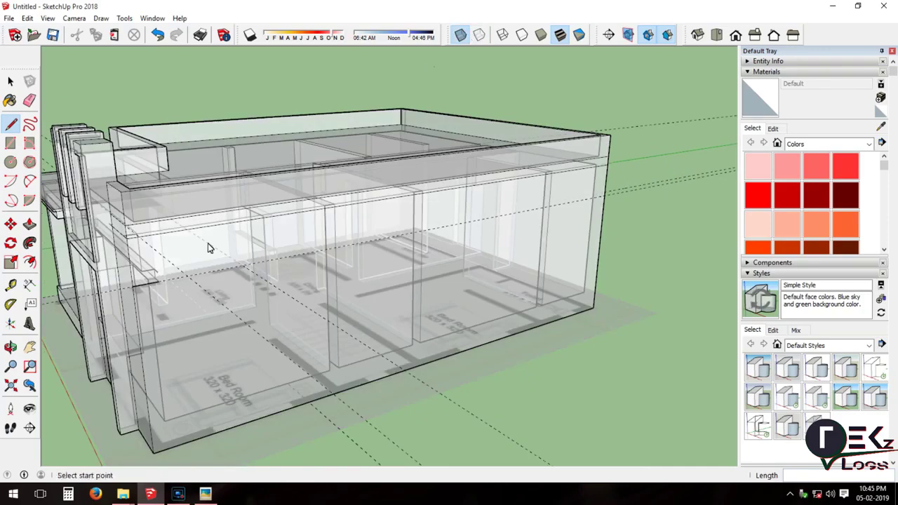
Draw a window rectangle on the side wall with X-ray on, then switch X-ray off.
left_click(10, 347)
mouse_move(140, 246)
left_mouse_down()
mouse_move(188, 241)
mouse_move(232, 280)
left_mouse_up()
scroll(246, 307, "down", 3)
left_click(479, 35)
left_click(462, 35)
scroll(276, 268, "up", 2)
scroll(276, 268, "down", 3)
key("r")
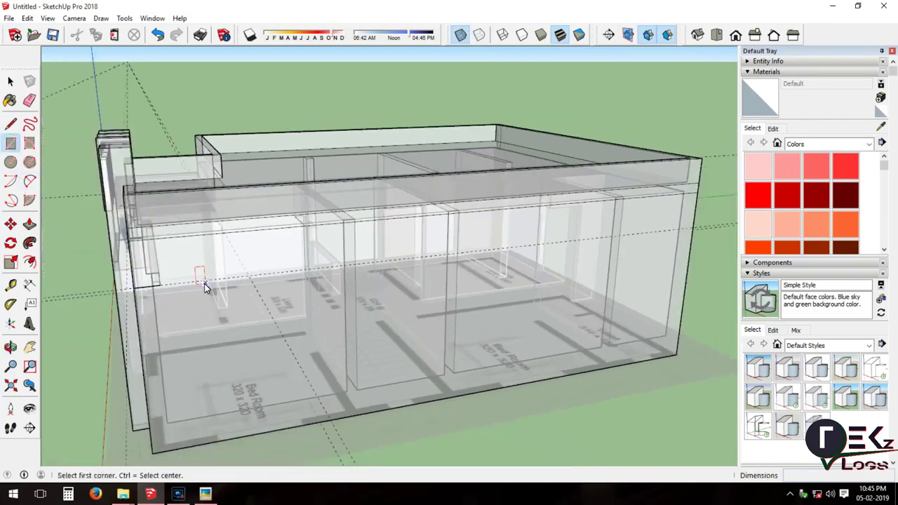
left_click(204, 282)
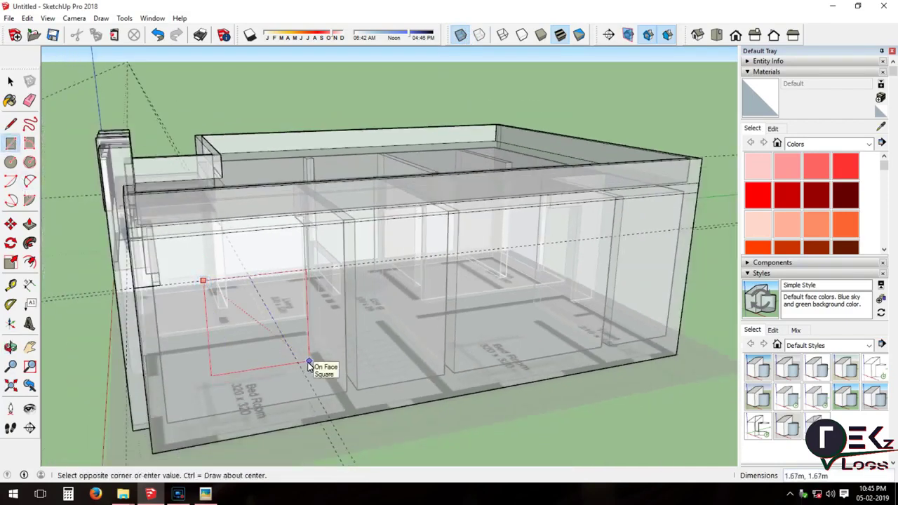
left_click(479, 35)
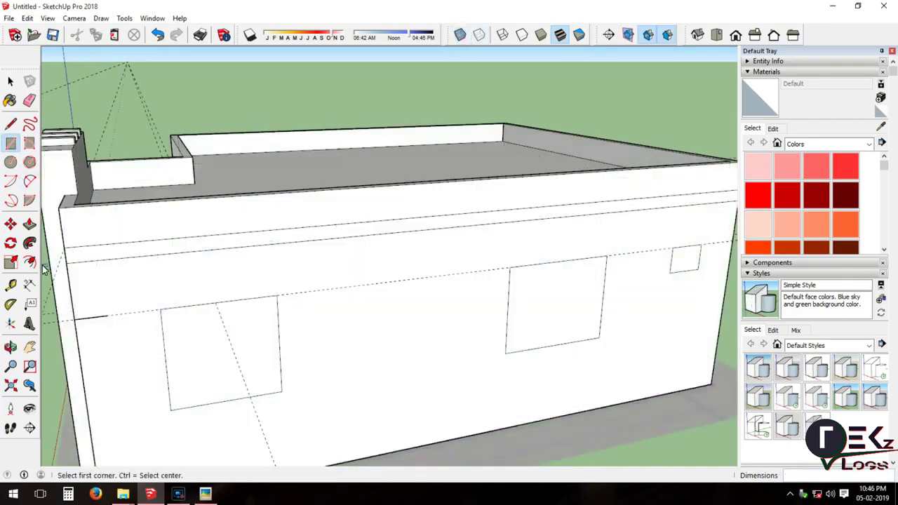
Push the window faces, including the small high vent, inward into the wall.
left_click(28, 224)
left_click(187, 337)
left_click(201, 317)
double_click(556, 321)
left_click(674, 264)
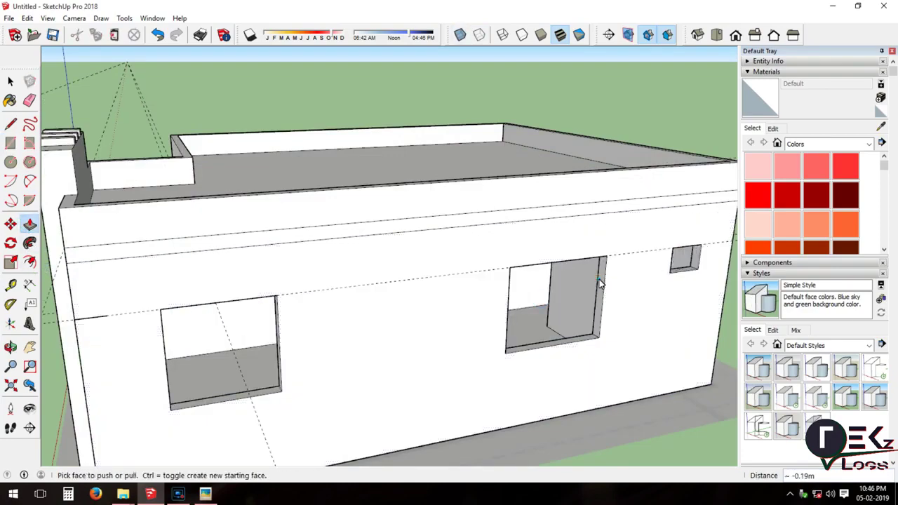
left_click(598, 281)
middle_click_drag(598, 281, 272, 372)
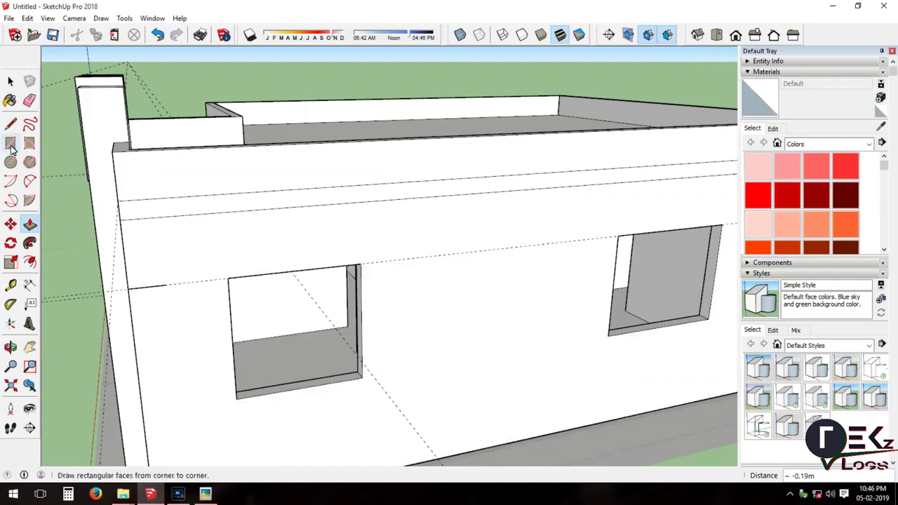
scroll(242, 289, "up", 3)
Draw the sunshade outline above the side-wall window.
key("l")
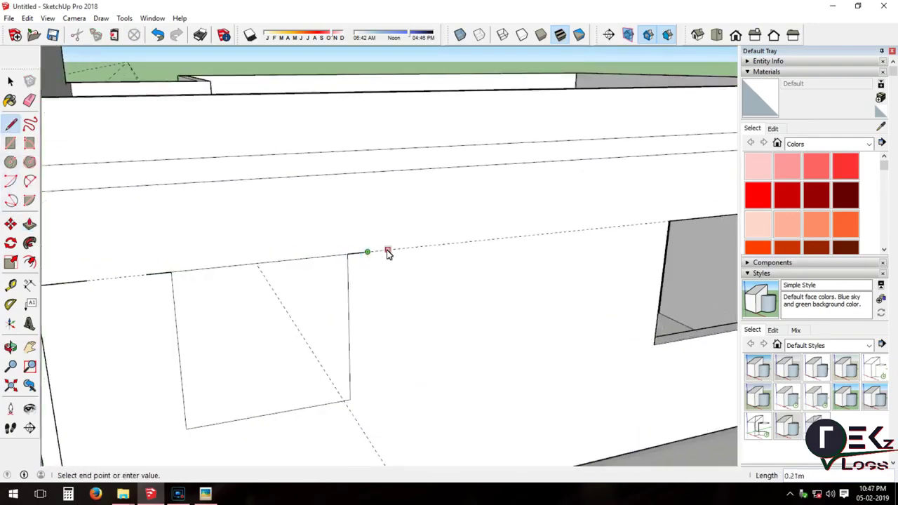
scroll(367, 241, "up", 1)
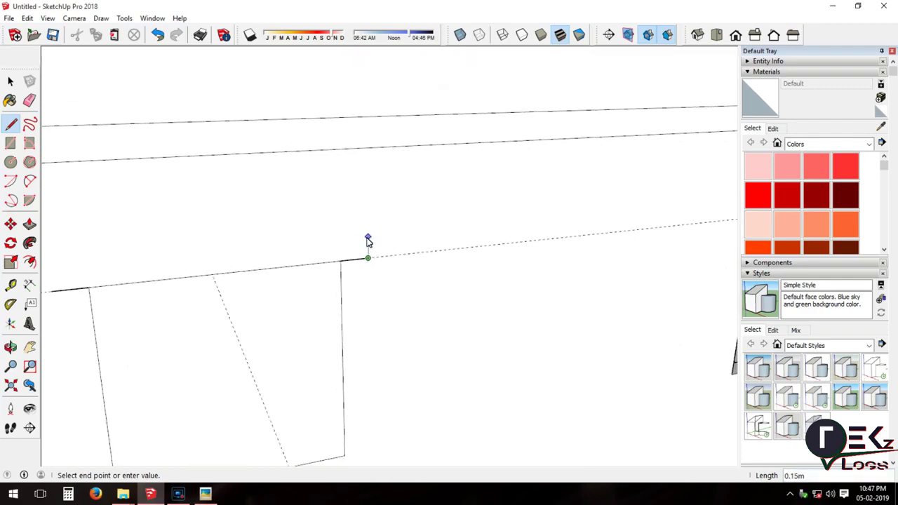
left_click(49, 290)
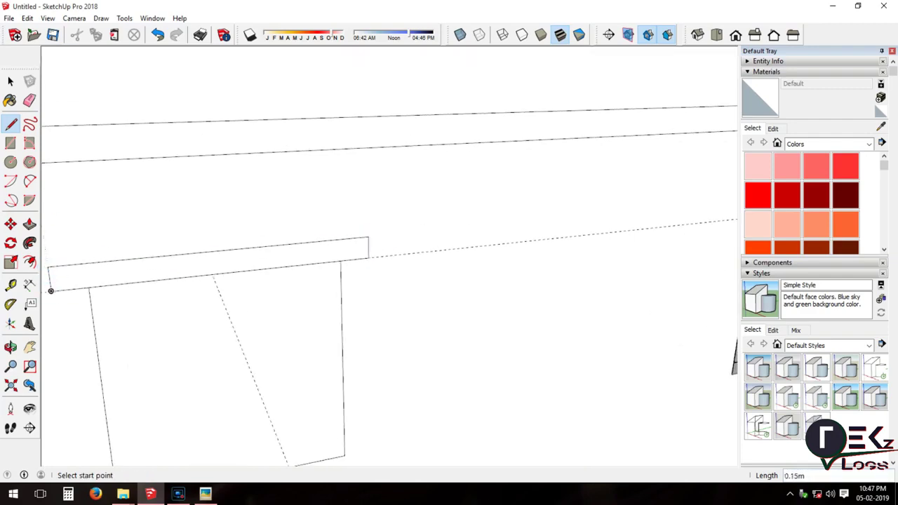
key("space")
scroll(211, 334, "down", 3)
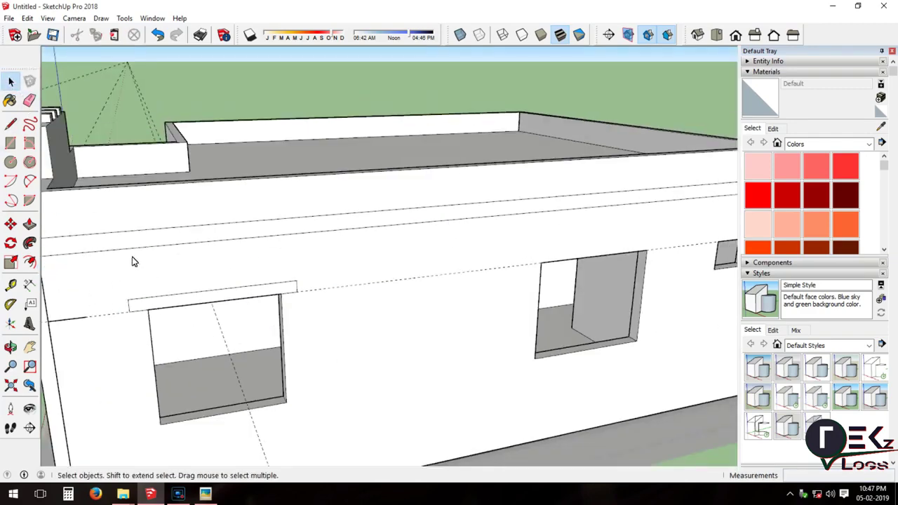
Pull the sunshade face out from the wall and widen it by pulling its end.
left_click(29, 223)
left_click_drag(157, 305, 160, 320)
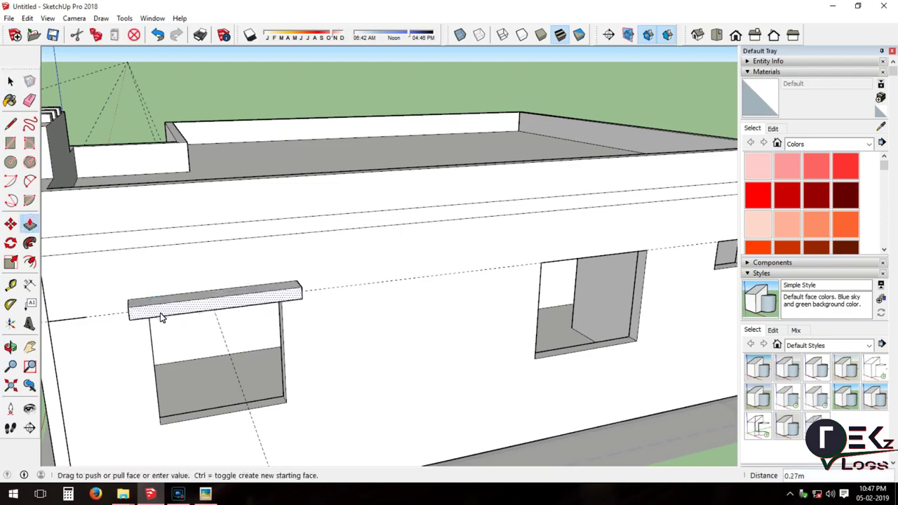
scroll(160, 319, "up", 2)
left_click(160, 319)
mouse_move(160, 319)
middle_mouse_down()
mouse_move(478, 331)
mouse_move(421, 304)
middle_mouse_up()
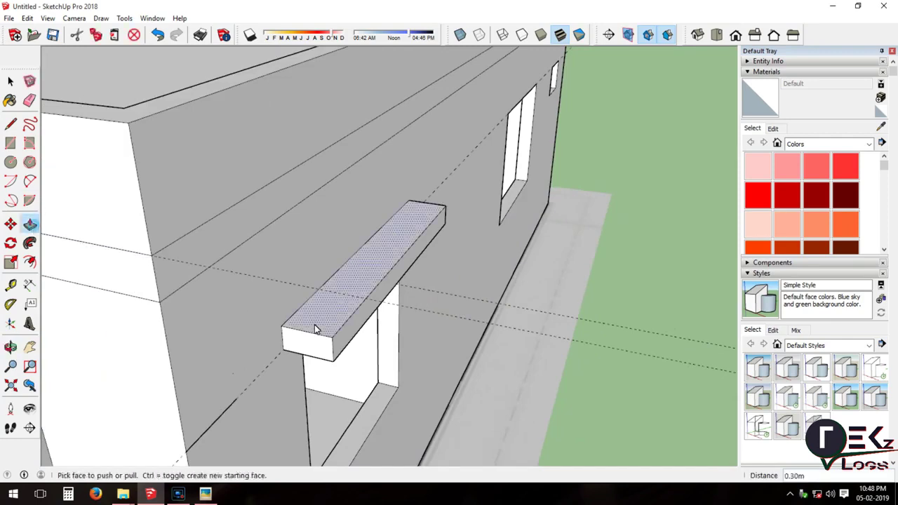
left_click_drag(316, 327, 354, 349)
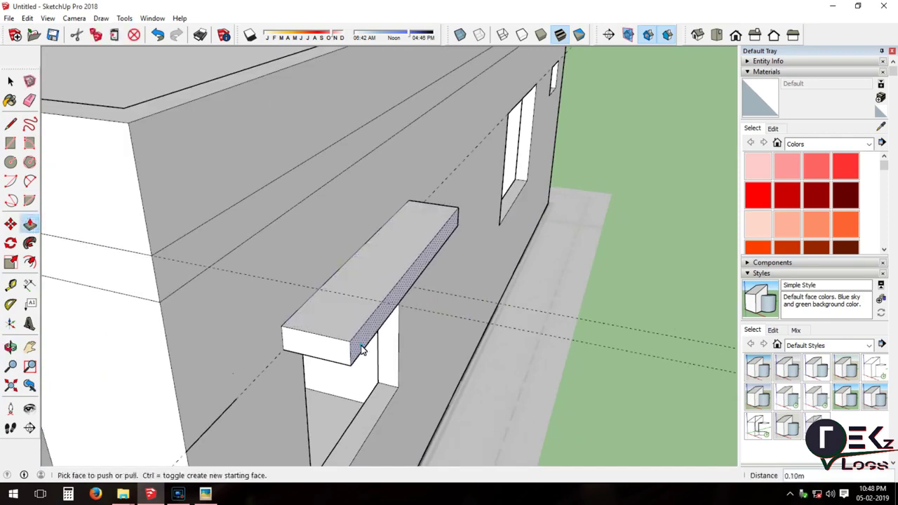
middle_click_drag(361, 350, 71, 222)
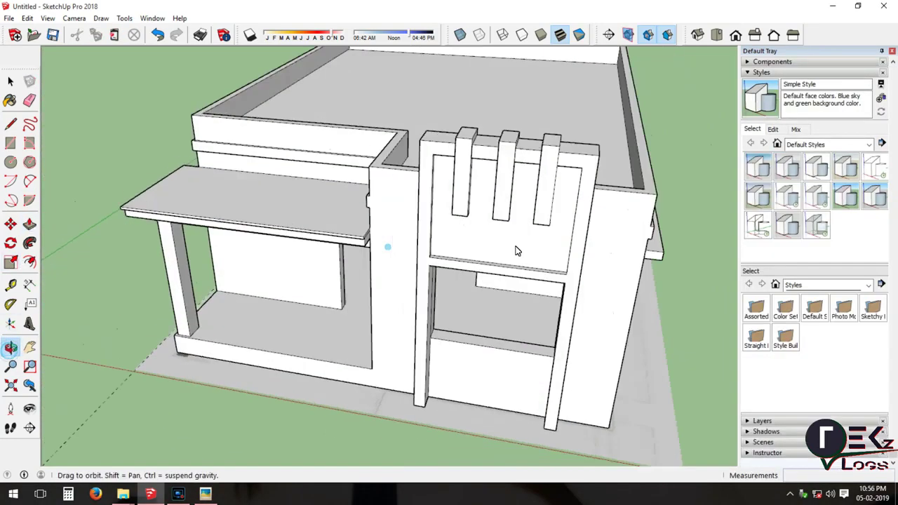
Draw a rectangle at the front pillar's base and push it through the pillar.
mouse_move(517, 250)
middle_mouse_down()
mouse_move(414, 231)
mouse_move(165, 279)
mouse_move(546, 242)
mouse_move(327, 289)
mouse_move(532, 311)
mouse_move(490, 216)
mouse_move(510, 217)
mouse_move(449, 226)
mouse_move(460, 300)
middle_mouse_up()
left_click(10, 143)
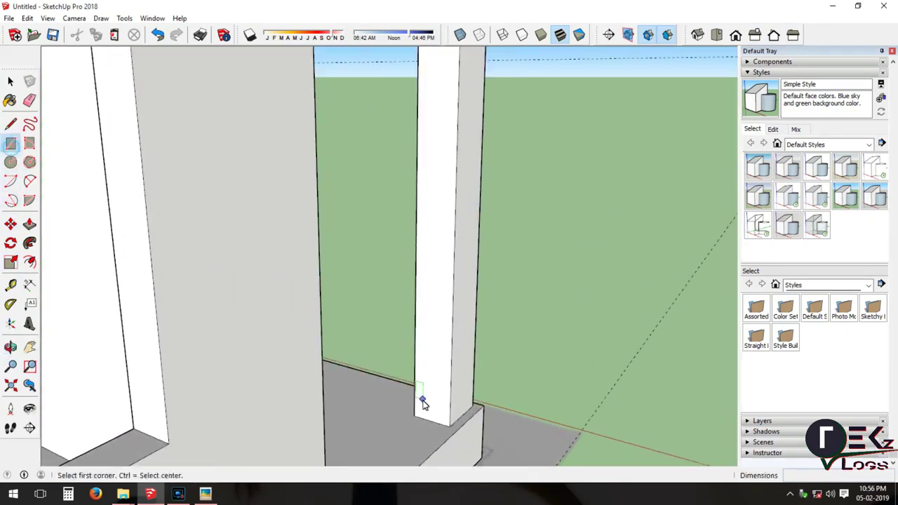
left_click(449, 425)
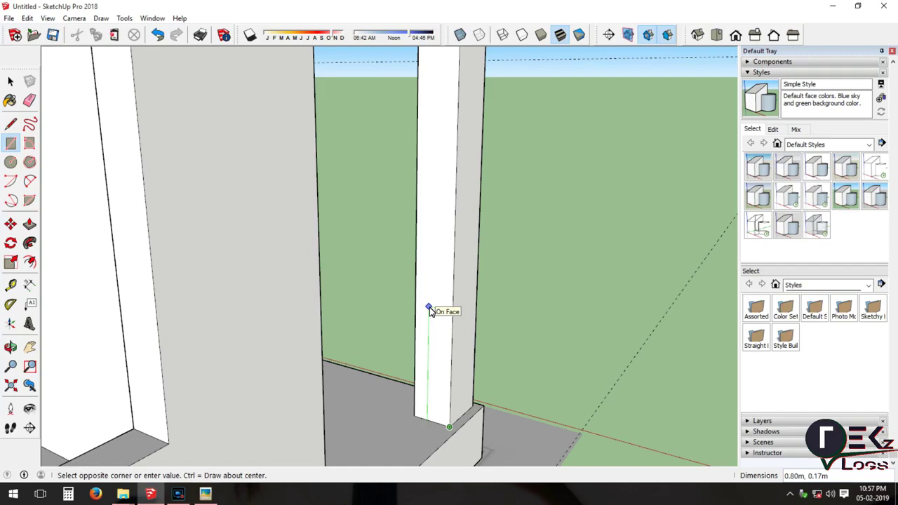
left_click(430, 311)
scroll(421, 311, "down", 5)
left_click(29, 224)
left_click(427, 366)
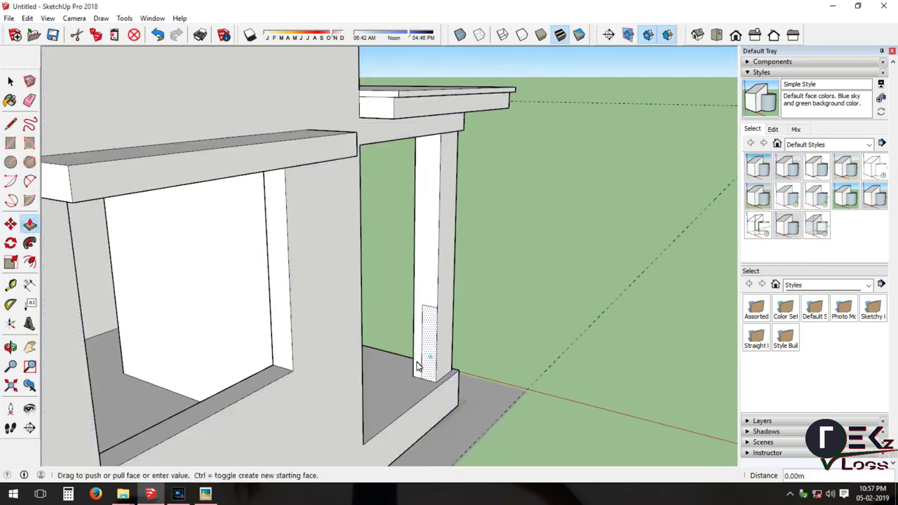
left_click(364, 381)
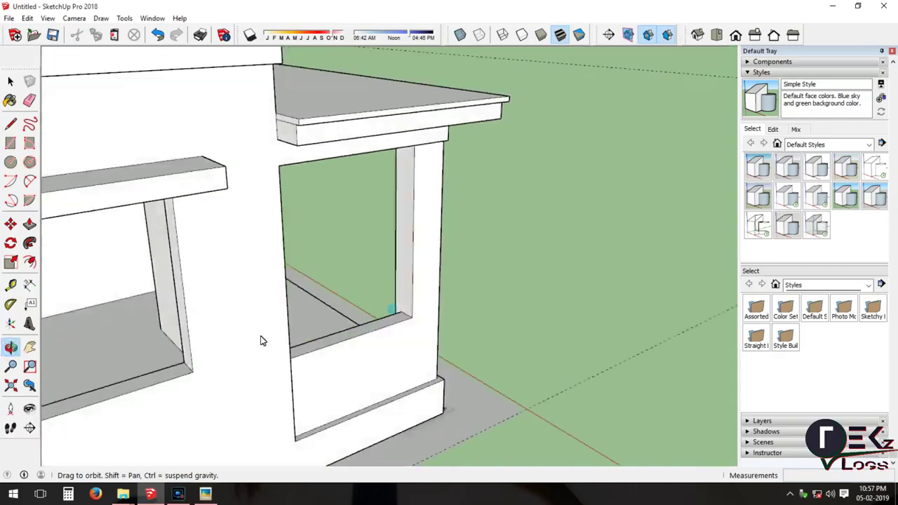
mouse_move(261, 341)
middle_mouse_down()
mouse_move(272, 328)
mouse_move(98, 362)
middle_mouse_up()
Split the porch beam front with two edges and pull its lower bands out into steps.
key("l")
left_click(573, 331)
left_click(104, 330)
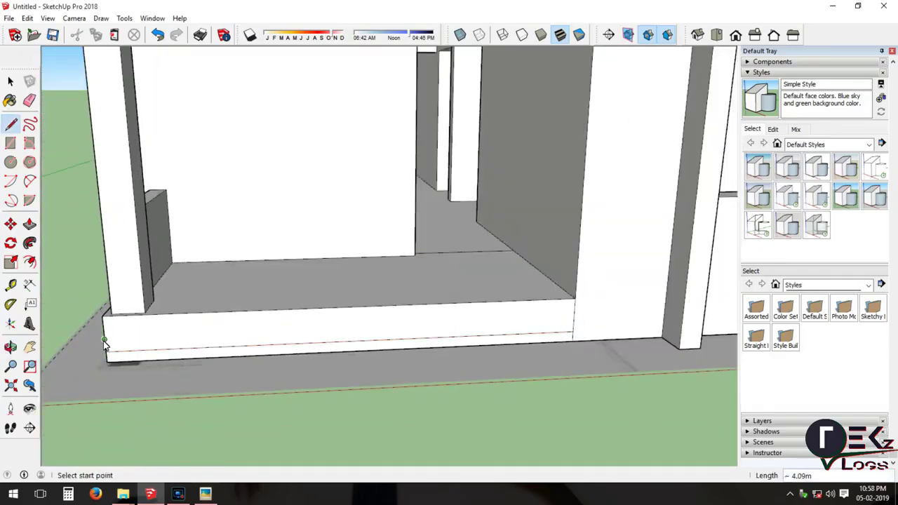
scroll(106, 343, "up", 2)
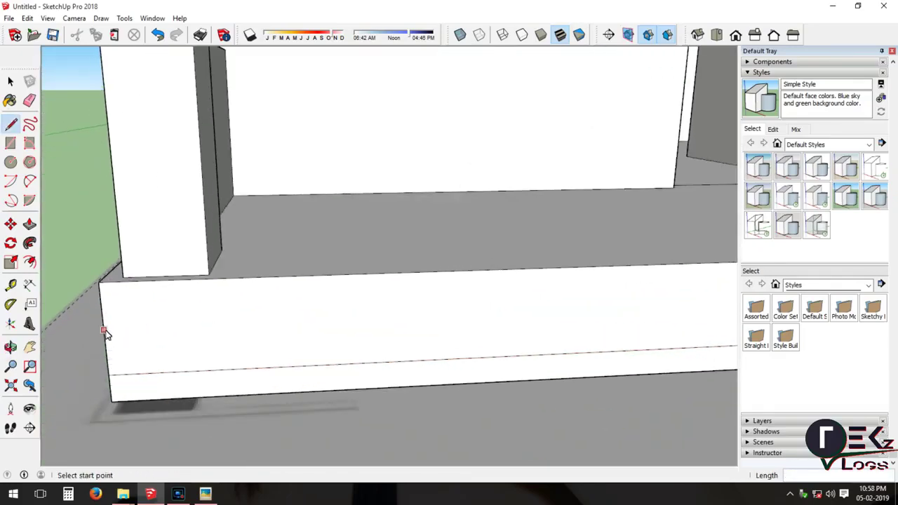
left_click(105, 333)
scroll(105, 333, "down", 2)
scroll(351, 323, "down", 1)
left_click(611, 311)
scroll(611, 311, "up", 1)
left_click(29, 223)
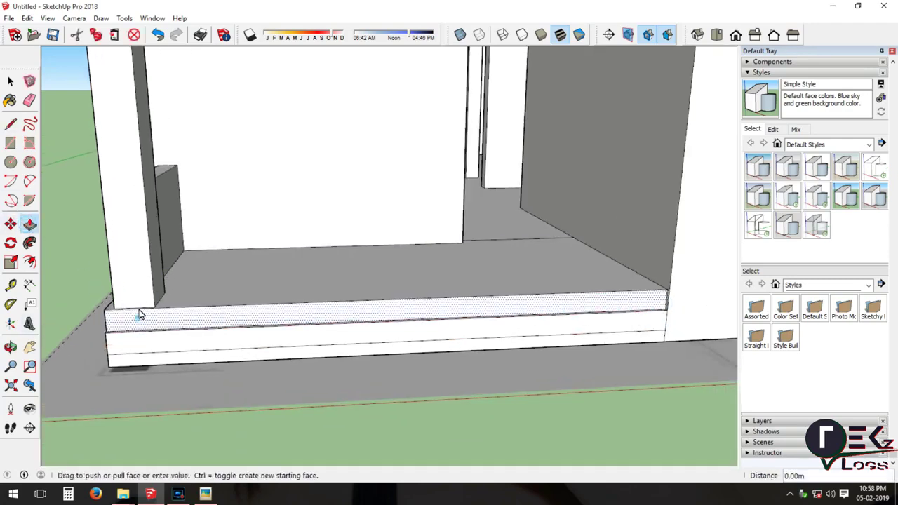
left_click_drag(176, 365, 175, 380)
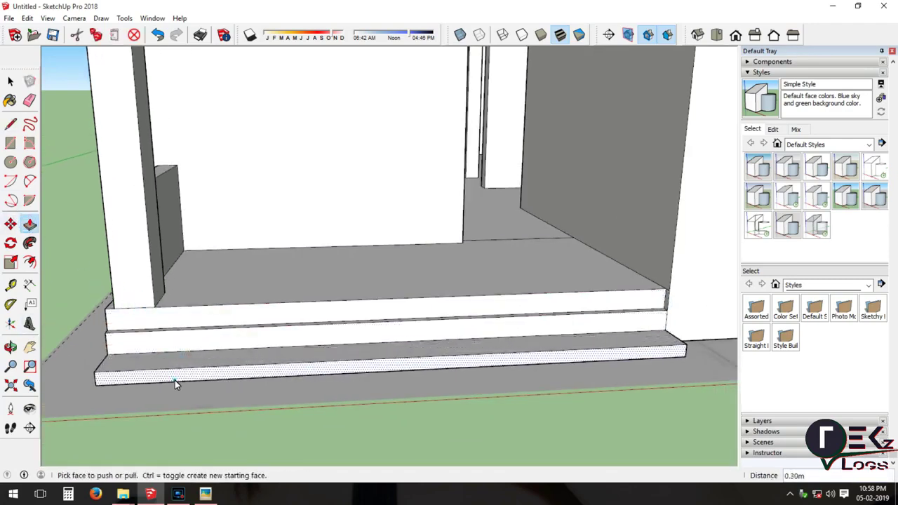
mouse_move(175, 379)
middle_mouse_down()
mouse_move(215, 350)
mouse_move(161, 330)
mouse_move(67, 324)
middle_mouse_up()
Pull out baseboard strips on both sides of the pillar to matching projections.
key("l")
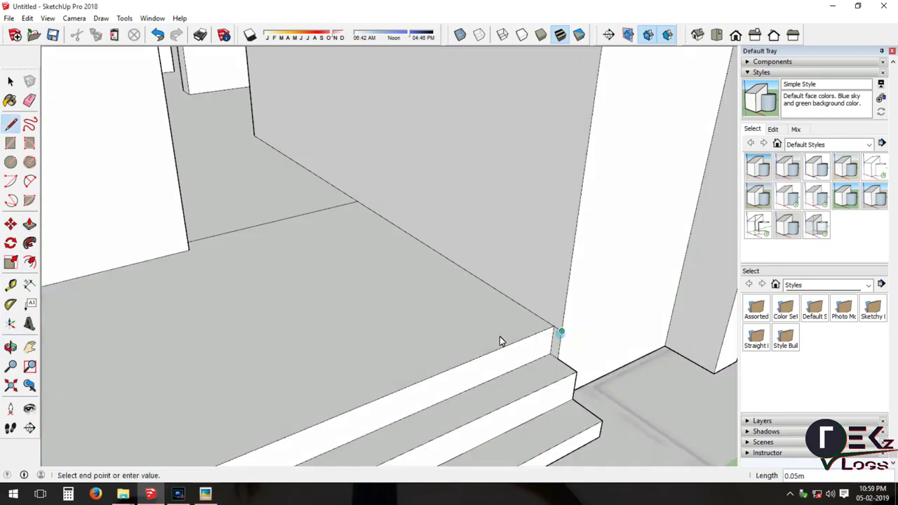
left_click(557, 335)
scroll(582, 237, "down", 3)
left_click(29, 224)
scroll(313, 316, "up", 3)
left_click(313, 317)
left_click(315, 319)
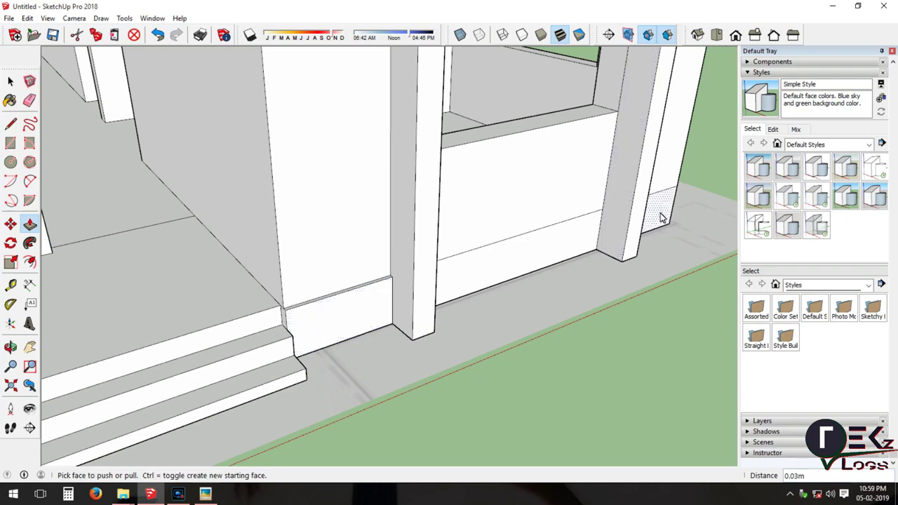
left_click(492, 275)
left_click(519, 279)
Outline and pull out a baseboard strip about 0.03–0.04m along the side wall base.
mouse_move(519, 279)
middle_mouse_down()
mouse_move(616, 227)
mouse_move(265, 231)
middle_mouse_up()
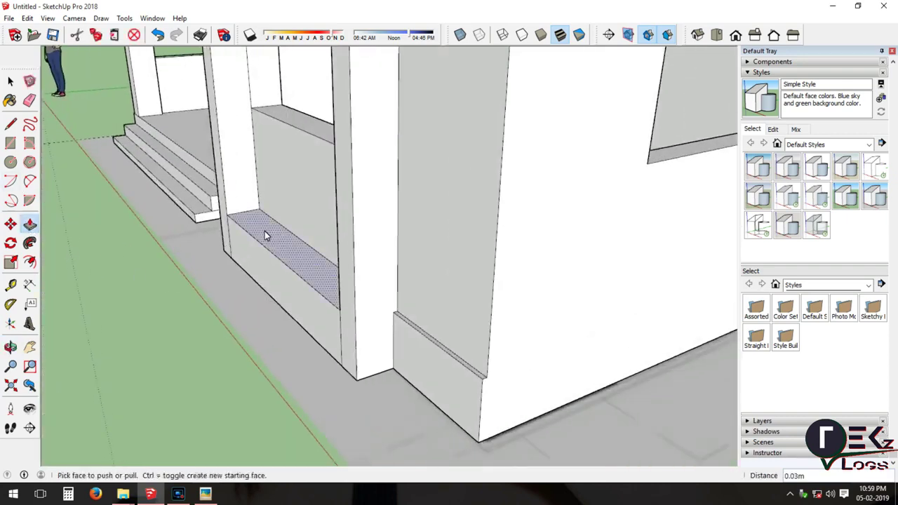
key("l")
middle_click_drag(471, 311, 168, 308)
left_click(158, 317)
left_click(644, 131)
key("p")
left_click(174, 333)
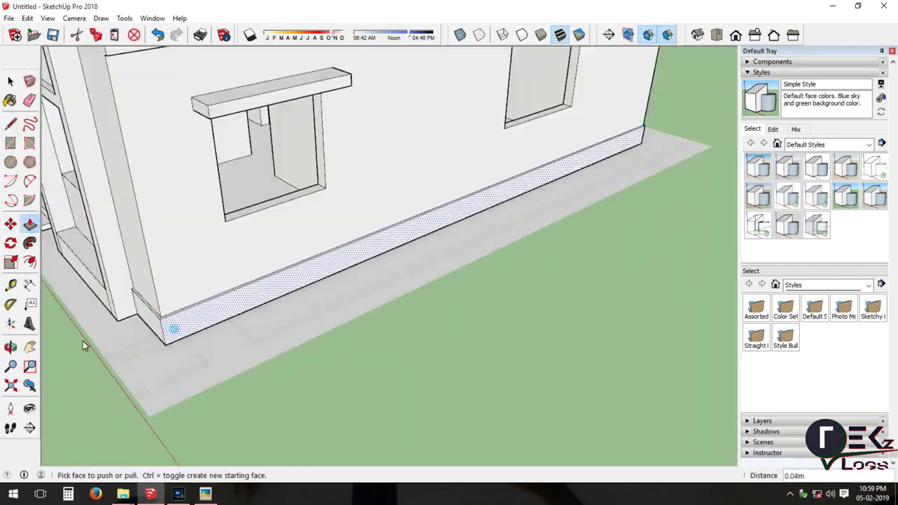
left_click(175, 333)
middle_click_drag(175, 333, 587, 254)
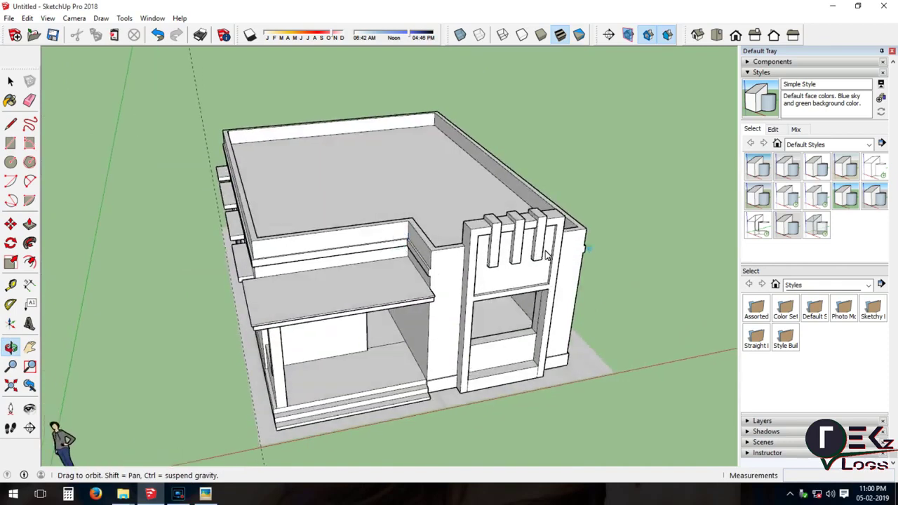
Draw an edge just below the fin wall top and pull that strip out into a 0.03m lip.
scroll(587, 254, "up", 5)
scroll(377, 260, "up", 3)
middle_click_drag(377, 259, 451, 263)
key("l")
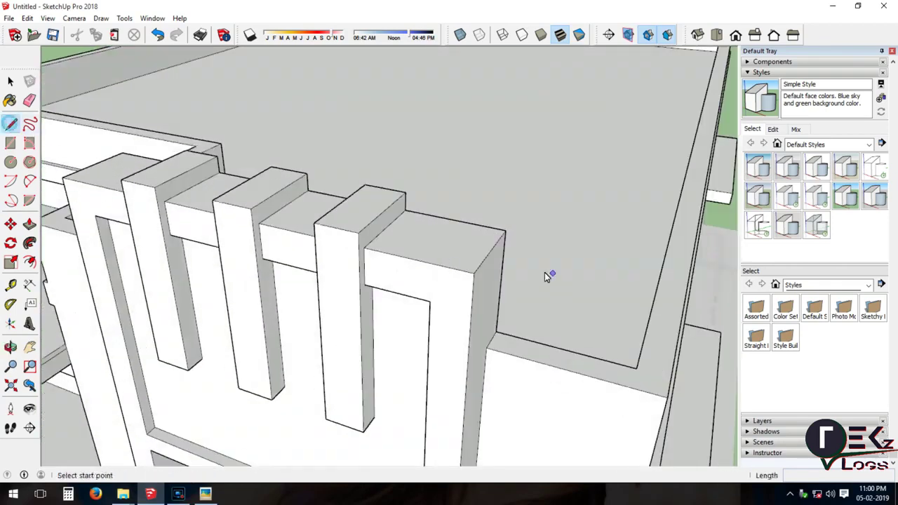
scroll(559, 282, "up", 2)
left_click(482, 276)
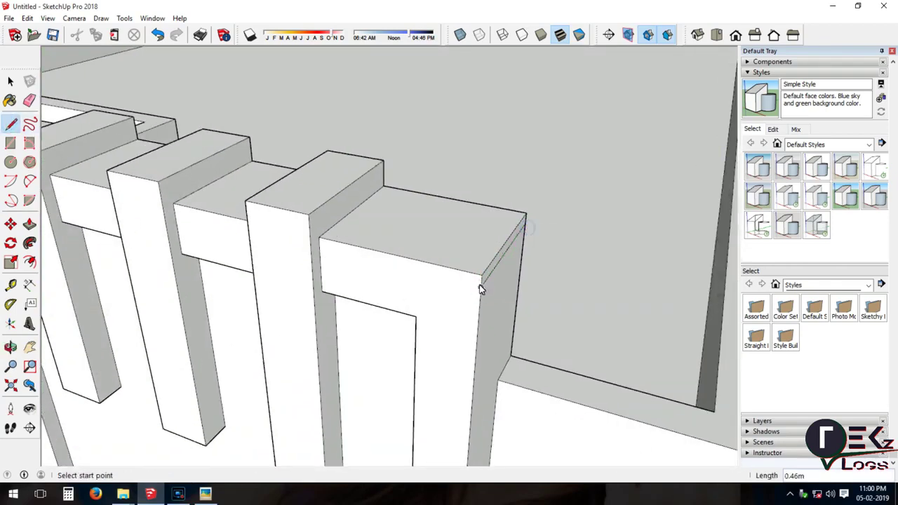
left_click(481, 277)
scroll(481, 277, "down", 3)
left_click(230, 209)
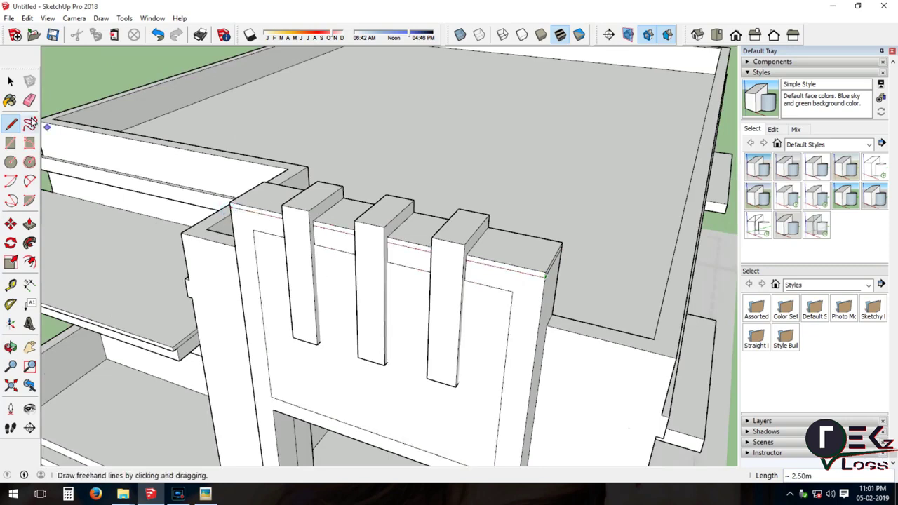
left_click(10, 81)
left_click(30, 225)
scroll(555, 290, "up", 2)
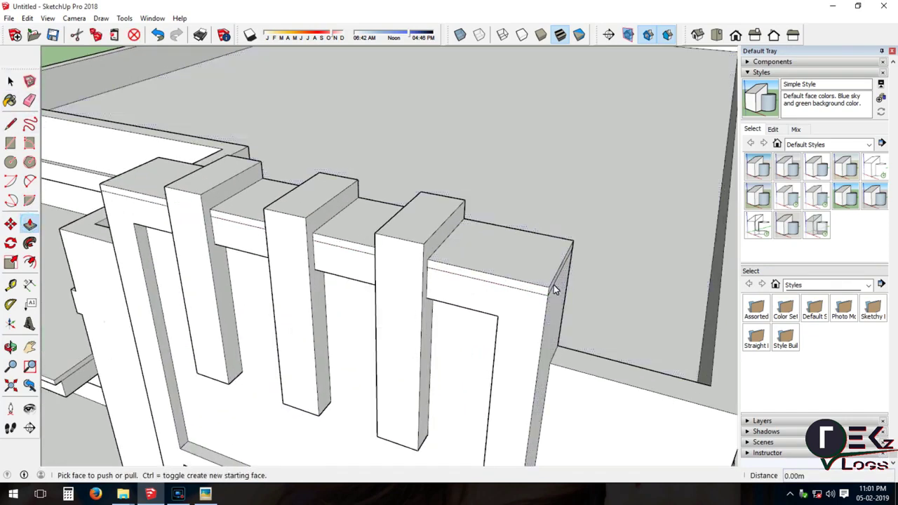
left_click(555, 290)
left_click(557, 294)
Draw a matching edge along the side of the wall top to continue the cap there.
left_click(264, 246)
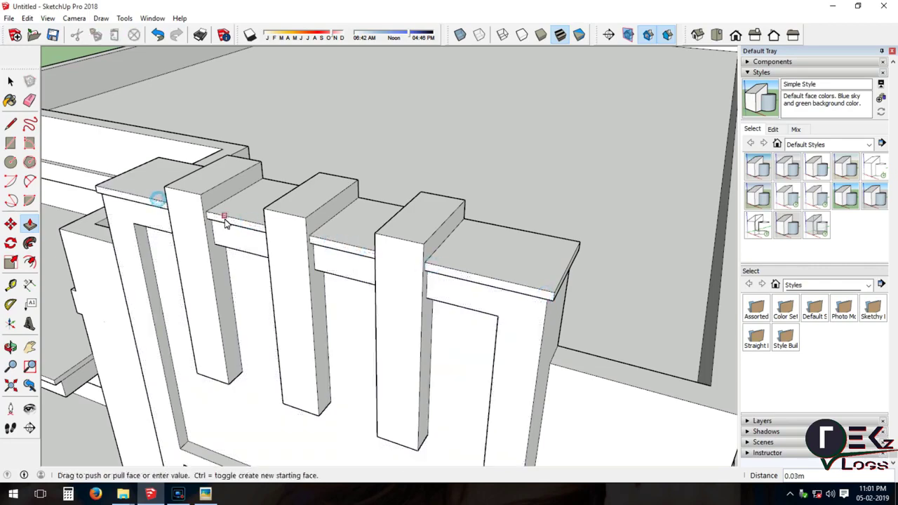
middle_click_drag(242, 235, 529, 296)
key("l")
left_click(557, 287)
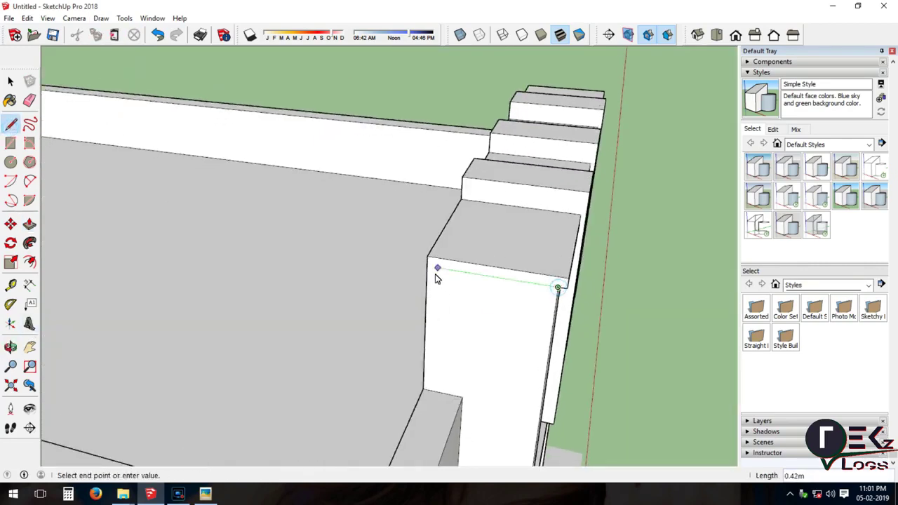
left_click(11, 345)
left_click_drag(295, 281, 424, 308)
key("p")
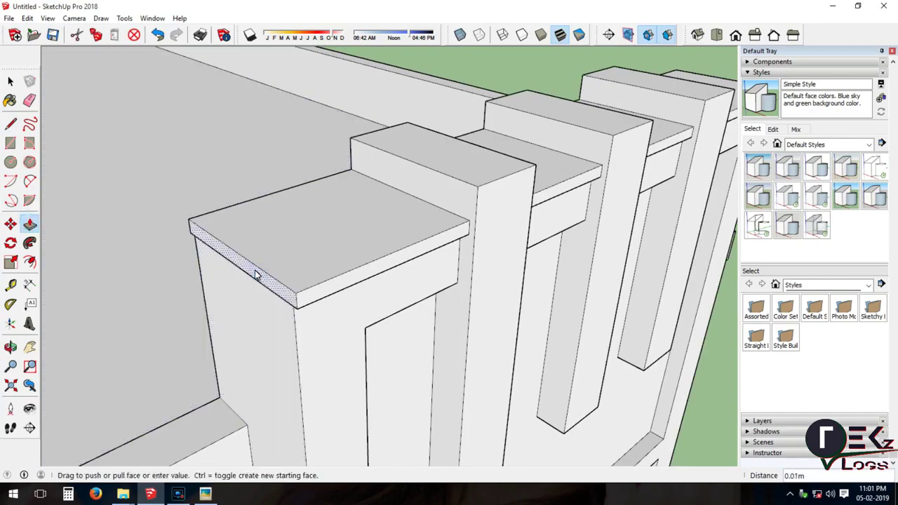
scroll(249, 277, "down", 5)
middle_click_drag(302, 170, 474, 215)
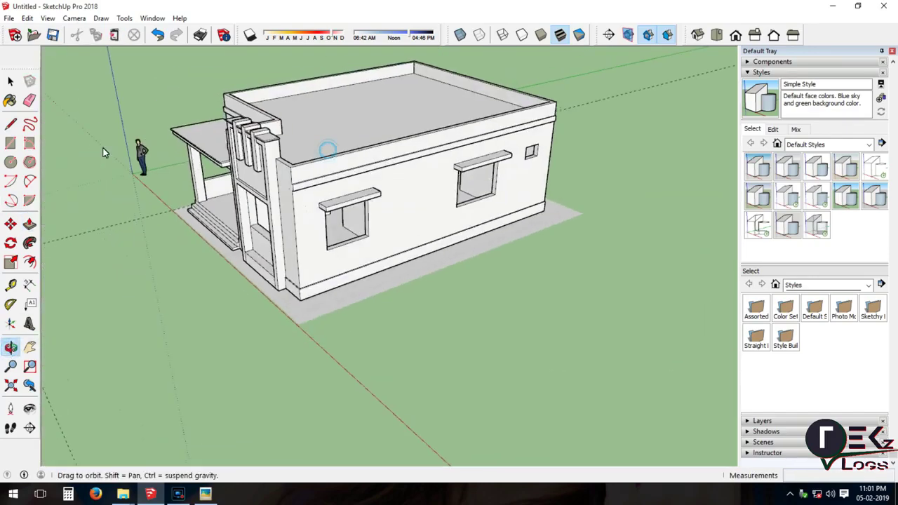
Place a guide at the parapet edge and draw a small square on the parapet top.
left_click_drag(474, 216, 424, 273)
scroll(361, 154, "up", 5)
key("r")
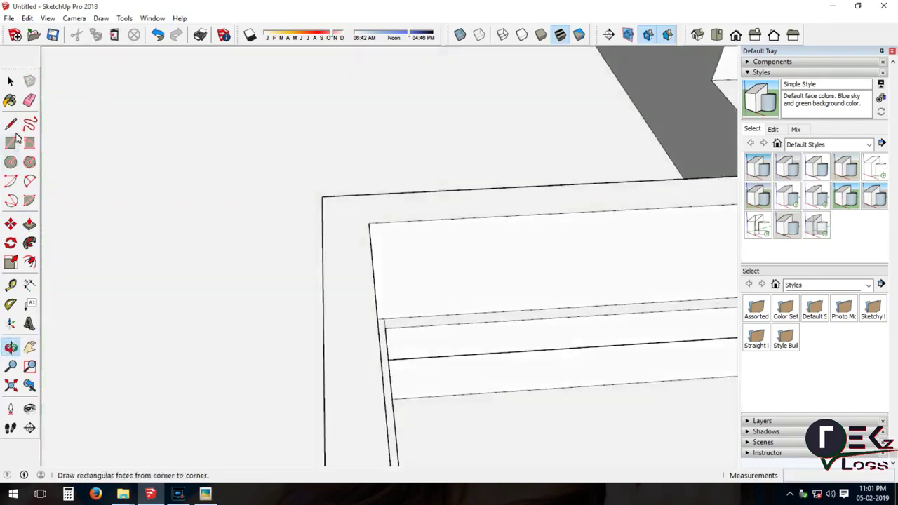
key("t")
left_click(323, 284)
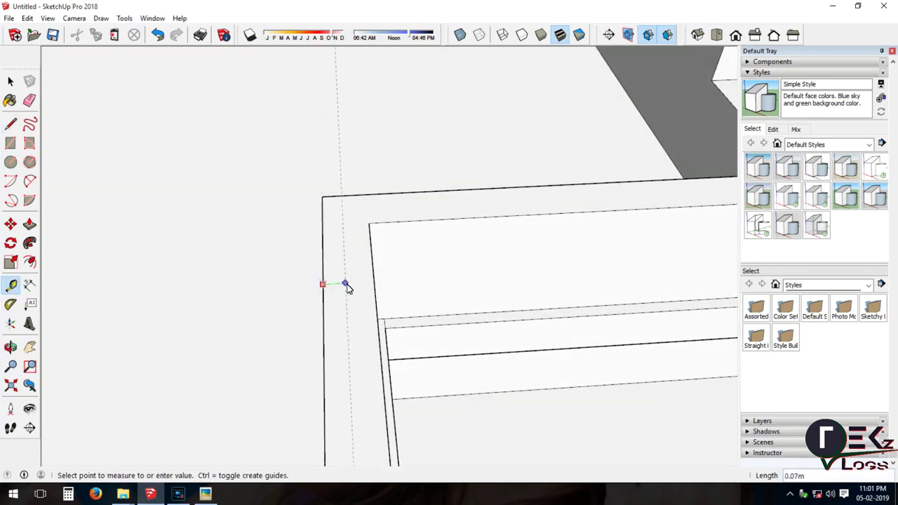
scroll(349, 288, "up", 1)
key("r")
left_click(336, 263)
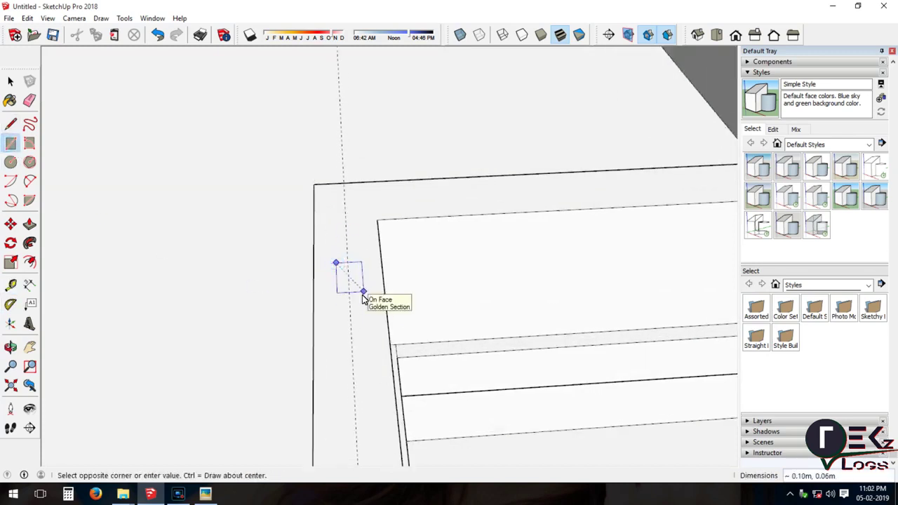
key("space")
left_click(351, 287)
Copy the square and paste copies along the parapet, spaced with guides.
key("t")
left_click(350, 284)
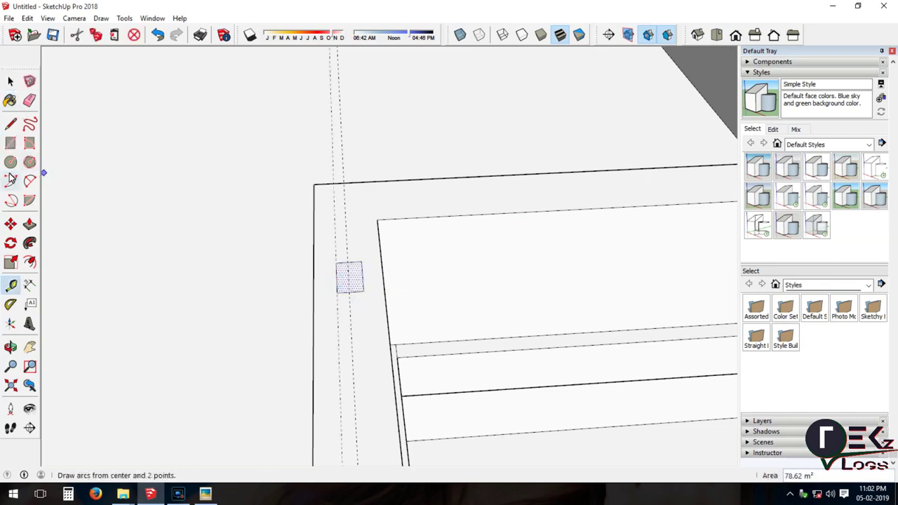
left_click(10, 82)
key("ctrl+c")
key("ctrl+v")
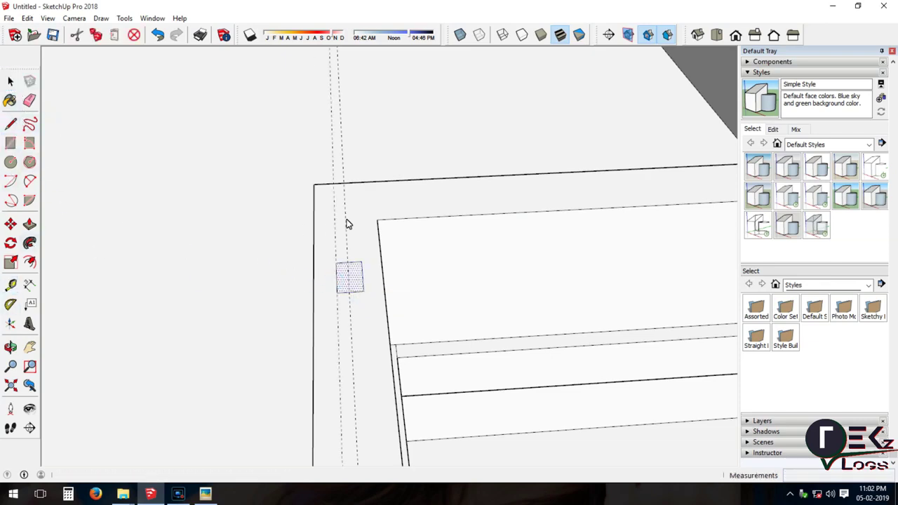
key("t")
left_click(313, 277)
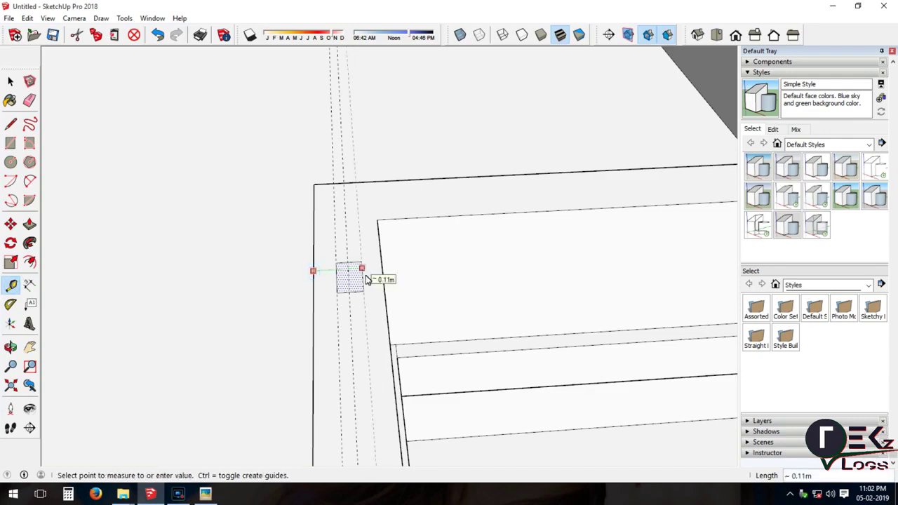
left_click(363, 275)
key("e")
key("space")
key("ctrl+v")
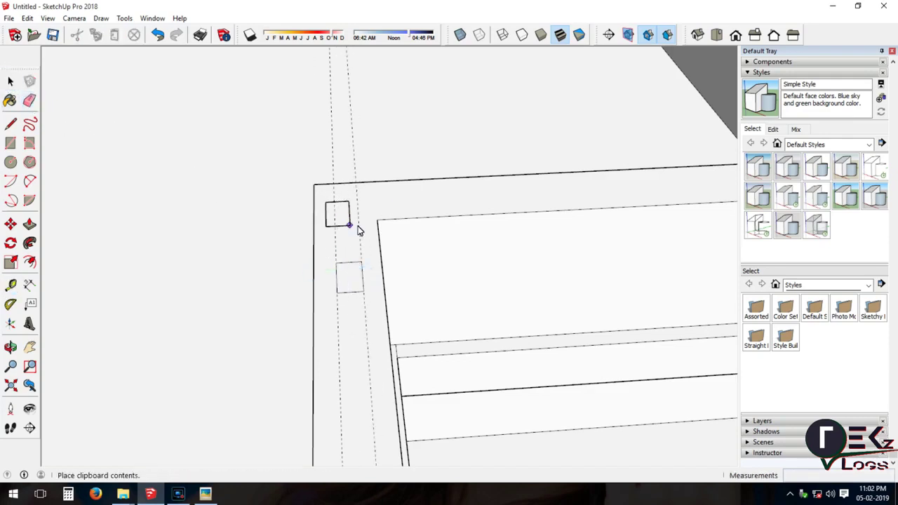
left_click(358, 214)
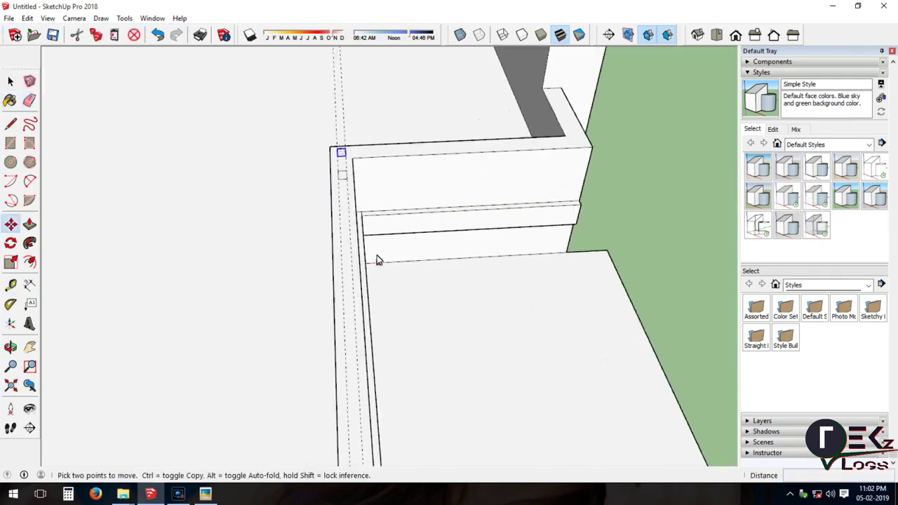
middle_click_drag(377, 260, 341, 180)
key("ctrl+v")
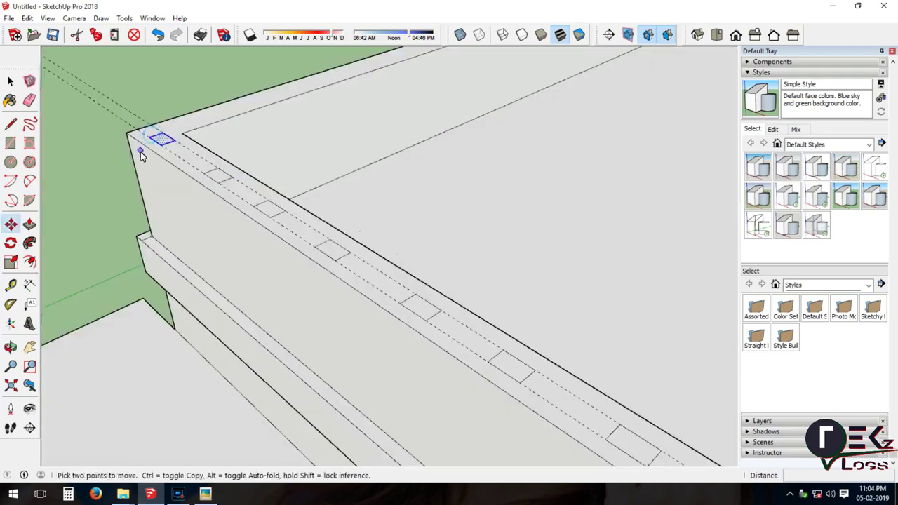
Raise the corner square 0.10m into a block.
key("p")
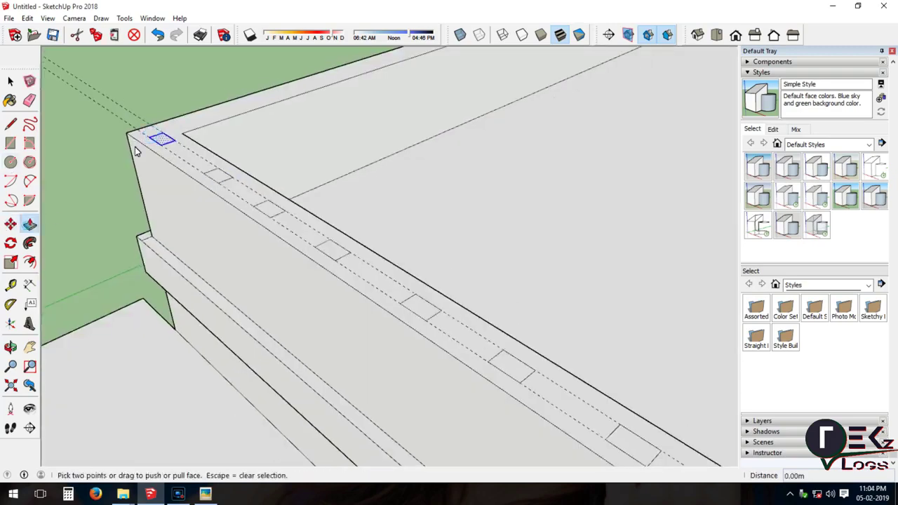
left_click(159, 135)
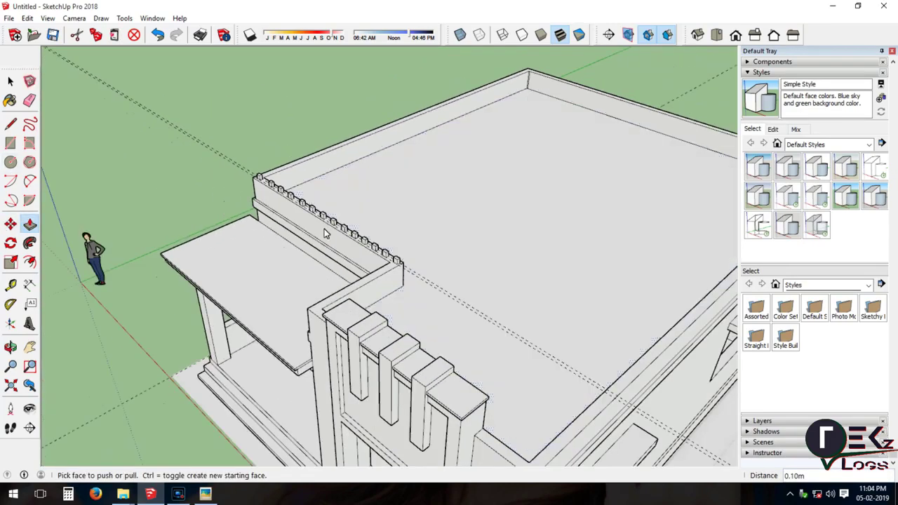
mouse_move(324, 229)
middle_mouse_down()
mouse_move(472, 271)
mouse_move(471, 256)
middle_mouse_up()
scroll(471, 271, "up", 5)
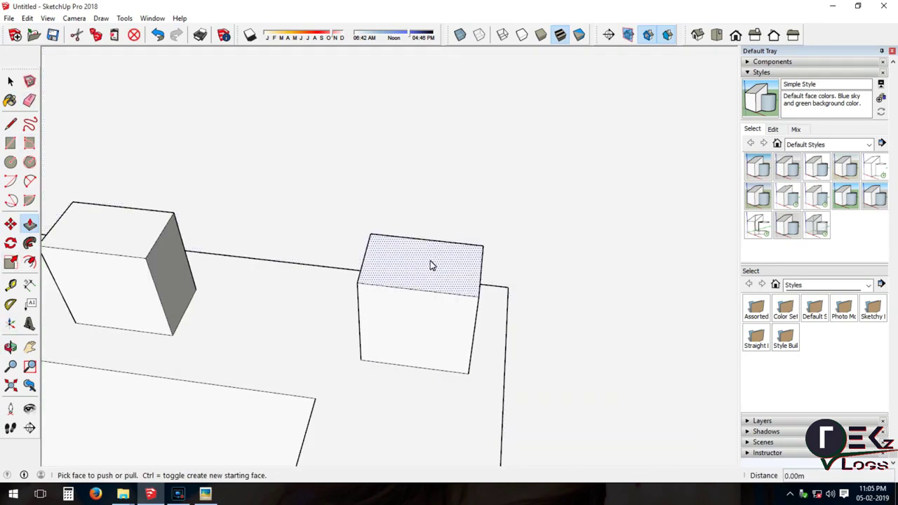
Raise the right block's top by 0.05m and draw a line across its face.
left_click_drag(430, 260, 428, 215)
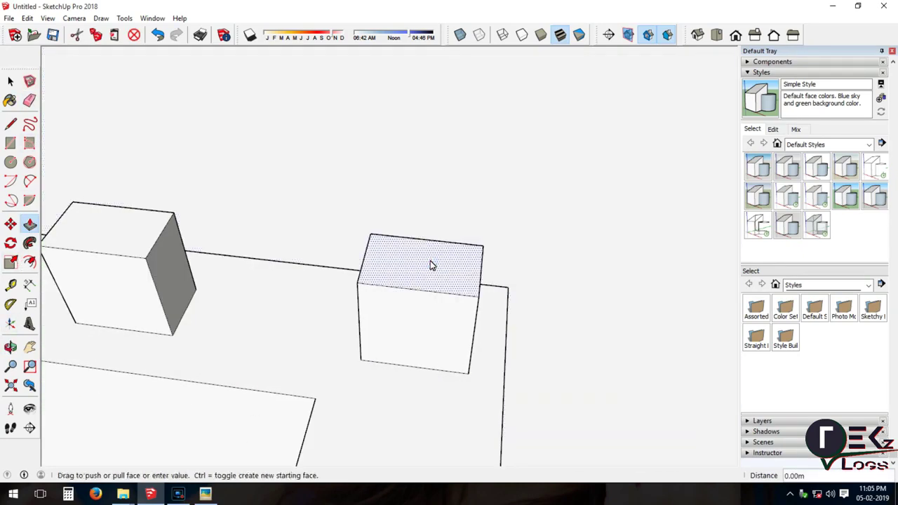
left_click(175, 240)
key("l")
left_click(360, 360)
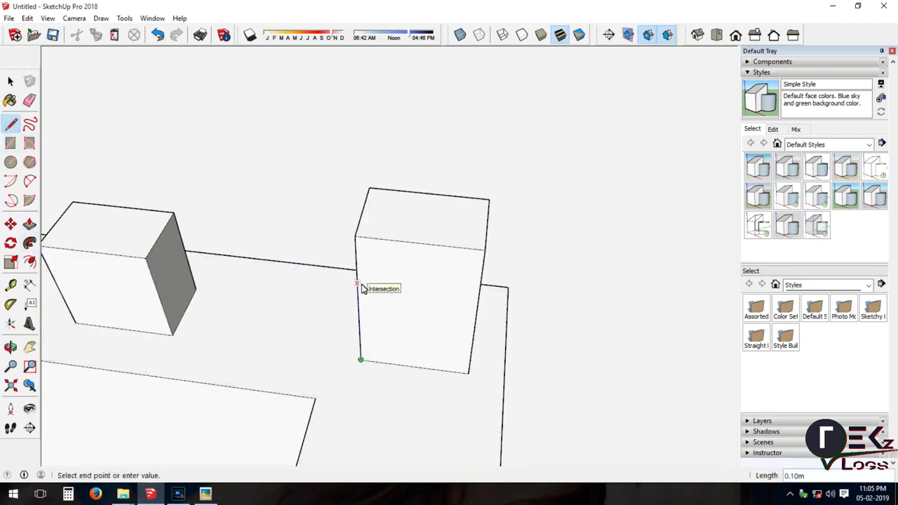
left_click(357, 284)
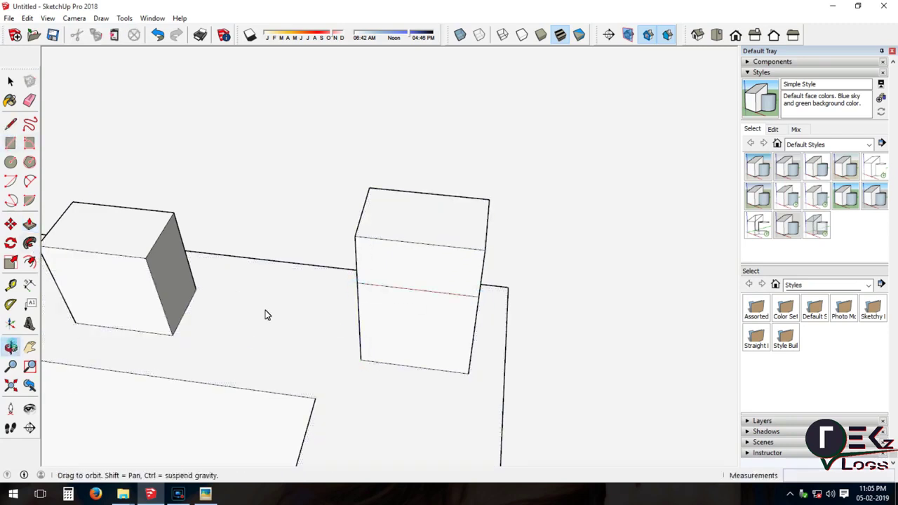
Pull the block's upper section outward to widen it into a cap.
middle_click_drag(265, 393, 434, 286)
middle_click_drag(136, 273, 450, 269)
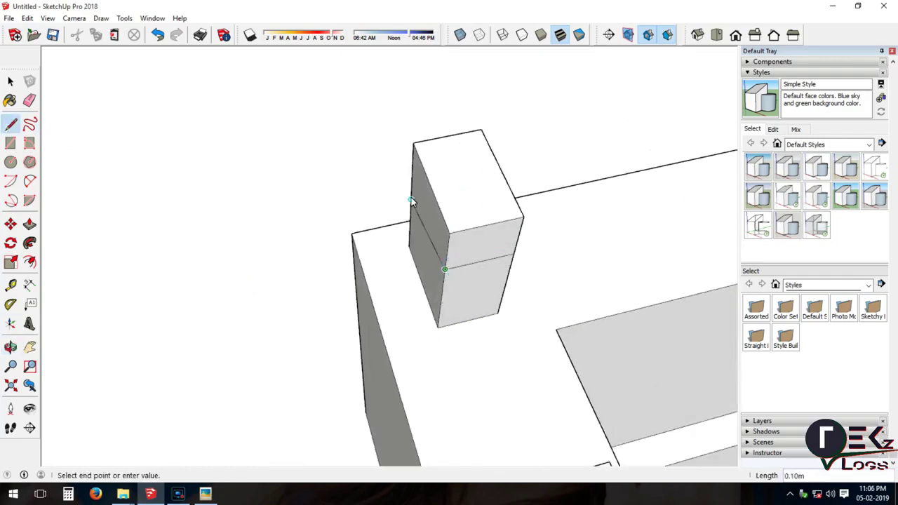
key("p")
left_click(426, 230)
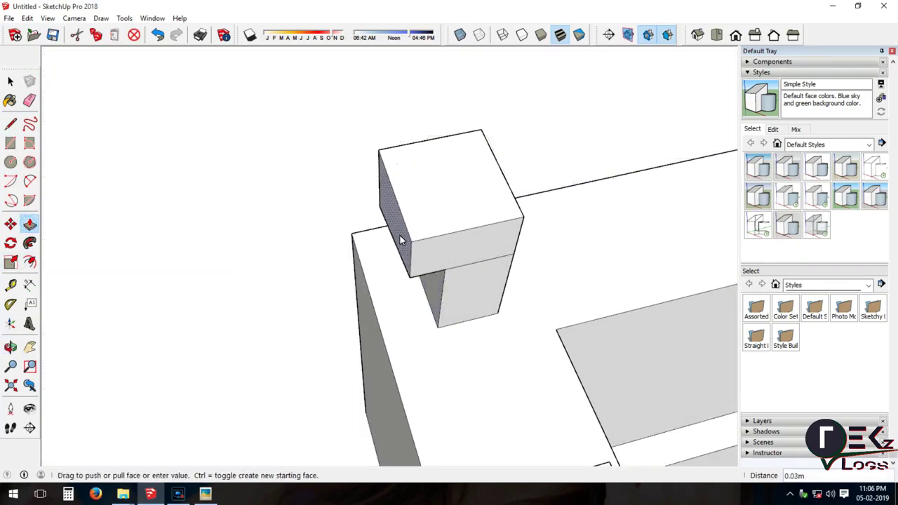
middle_click_drag(370, 309, 324, 226)
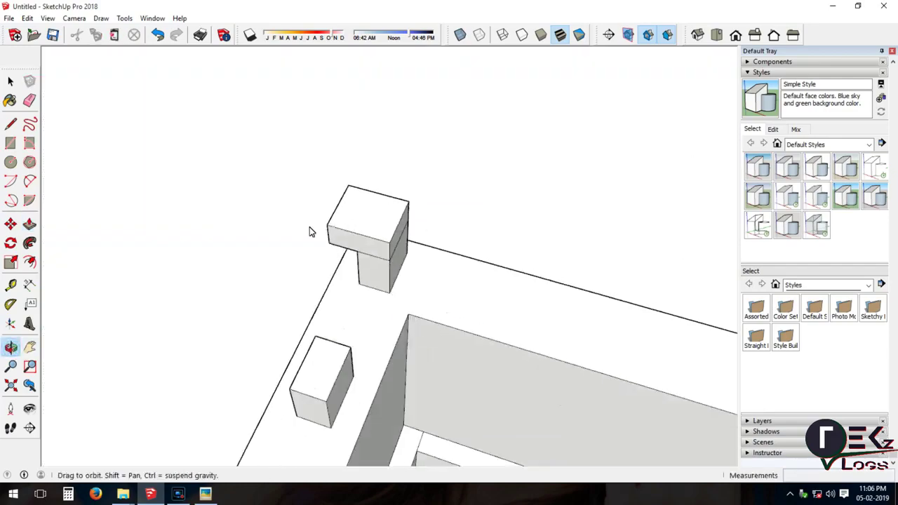
left_click(413, 317)
Lift the long ledge up onto the row of small cubes, repeating the pull.
scroll(421, 210, "down", 3)
middle_click_drag(443, 88, 401, 374)
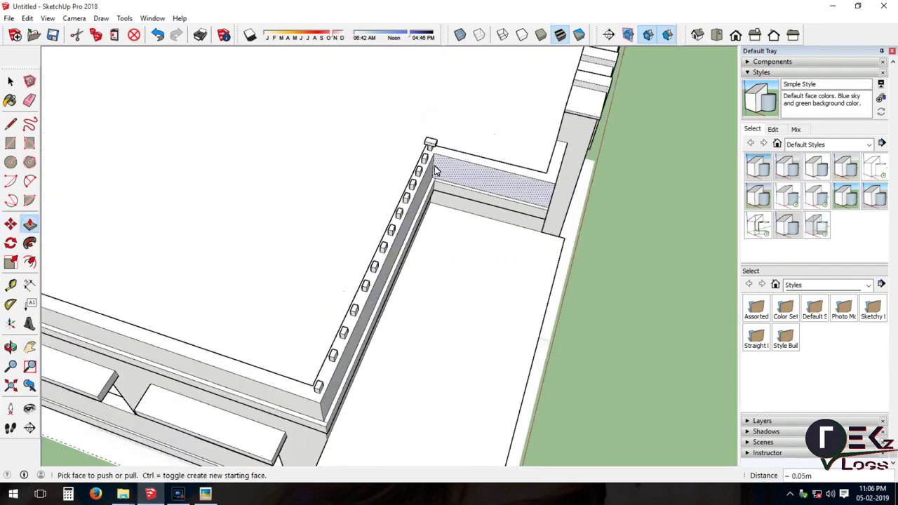
key("o")
mouse_move(401, 374)
left_mouse_down()
mouse_move(385, 131)
mouse_move(337, 210)
left_mouse_up()
left_click(29, 224)
double_click(353, 430)
middle_click_drag(352, 430, 300, 207)
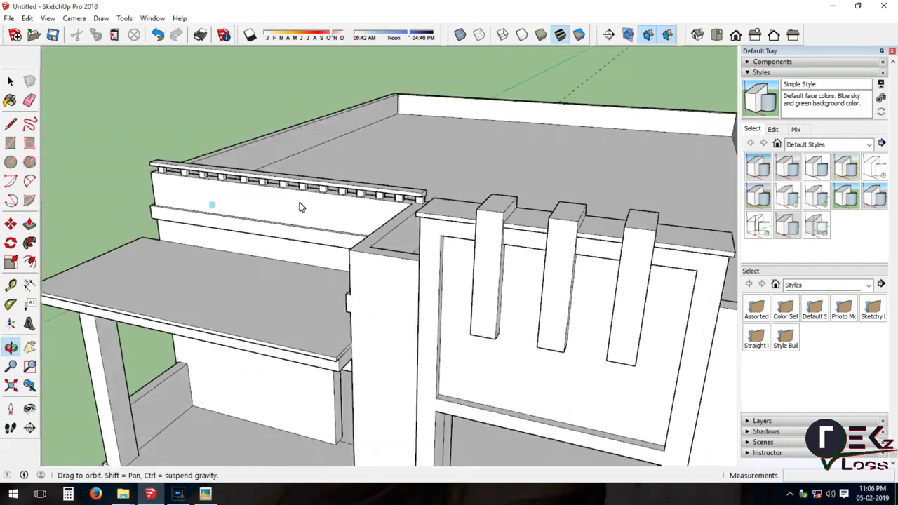
Draw a rectangular panel on the front wall face below the capped rail.
scroll(300, 207, "up", 5)
key("r")
left_click(265, 220)
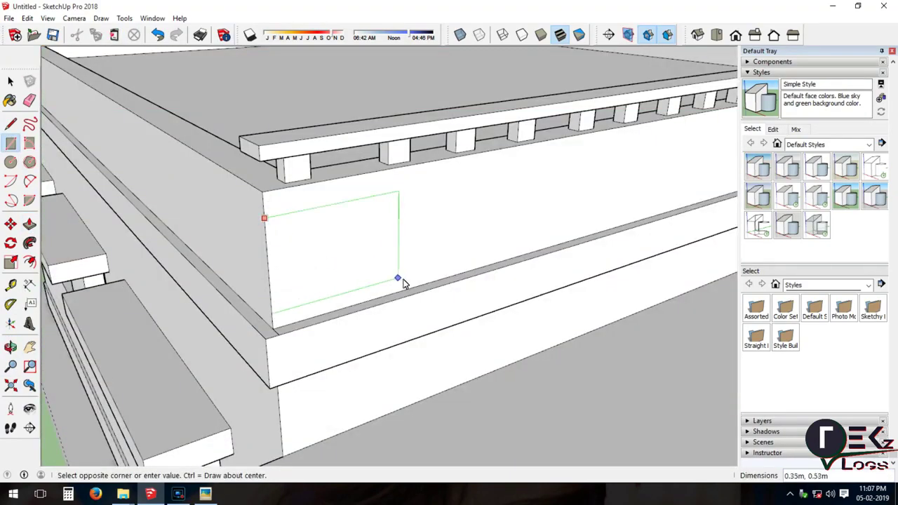
left_click(530, 243)
scroll(180, 194, "down", 3)
scroll(279, 201, "up", 3)
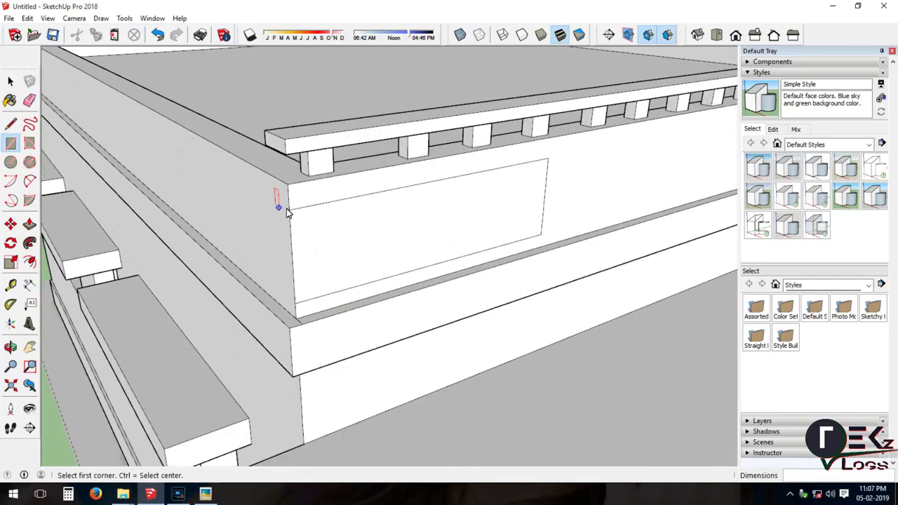
Draw a matching rectangle on the side wall face at the corner.
left_click(289, 209)
key("Escape")
key("l")
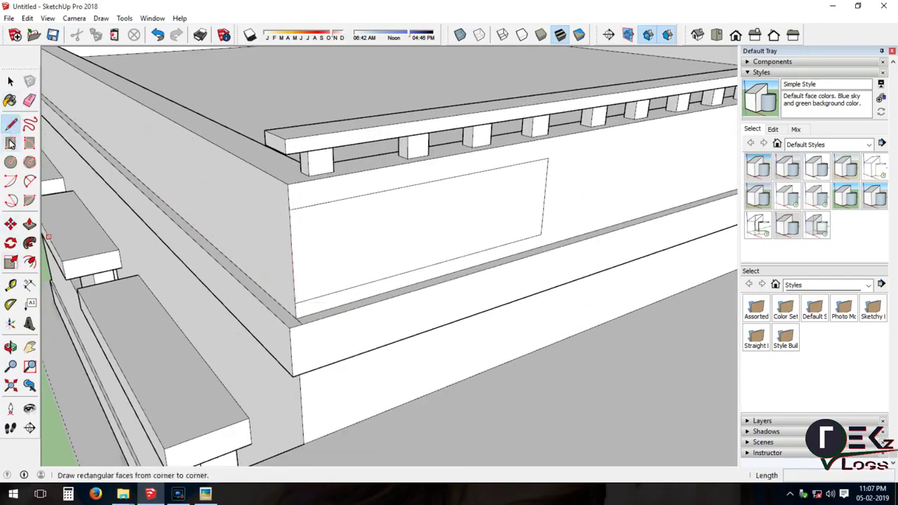
left_click(10, 143)
left_click(289, 210)
left_click(190, 209)
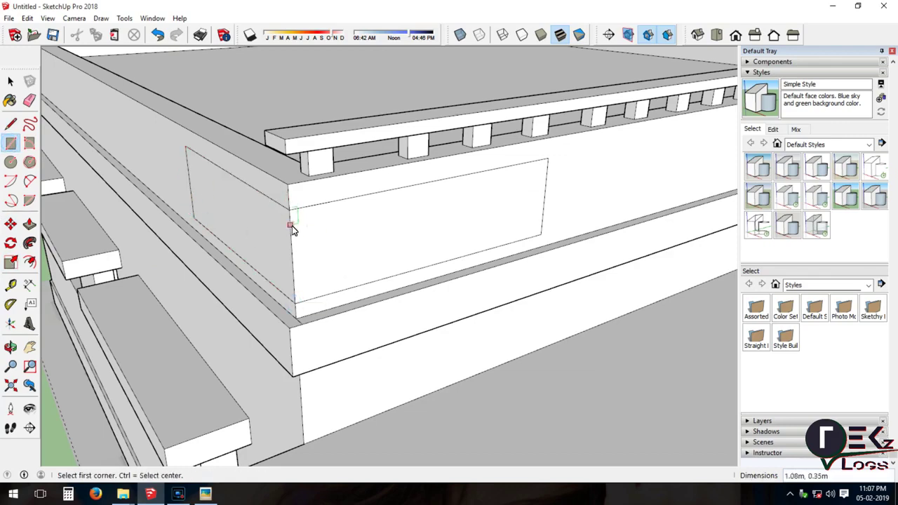
scroll(291, 226, "up", 2)
left_click(288, 202)
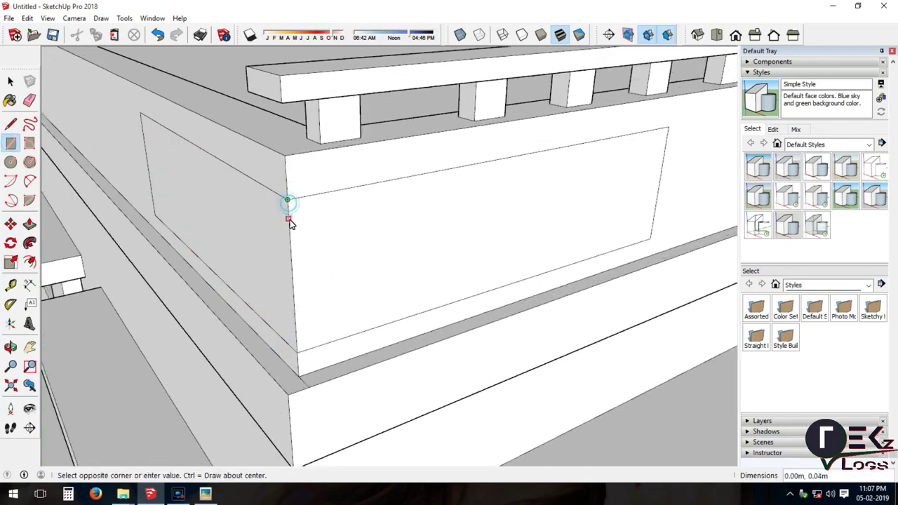
scroll(292, 234, "down", 2)
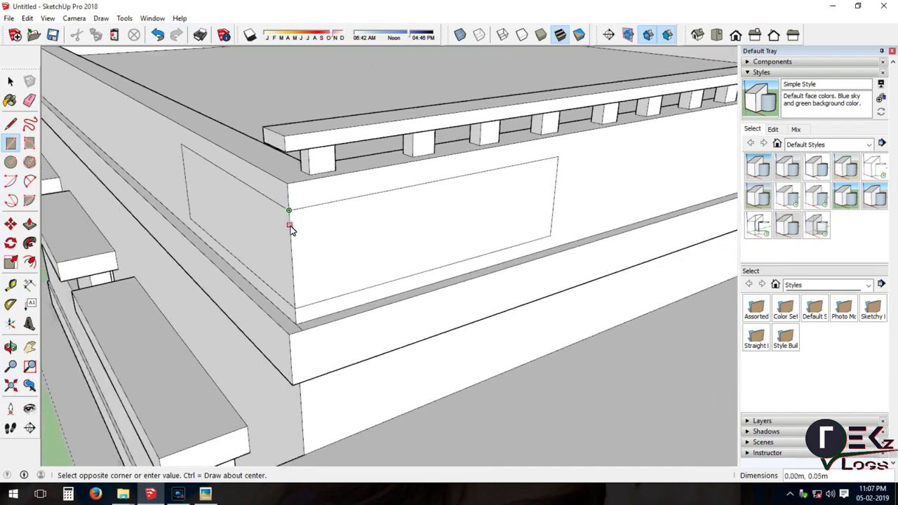
scroll(292, 239, "up", 2)
Draw horizontal dividing lines across the front and side panels.
key("l")
left_click(288, 185)
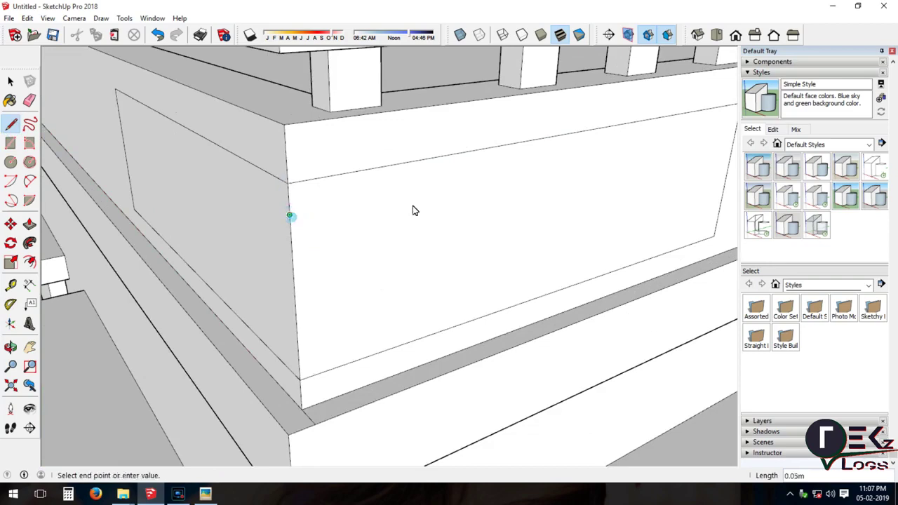
scroll(413, 211, "down", 2)
left_click(667, 151)
scroll(357, 328, "up", 2)
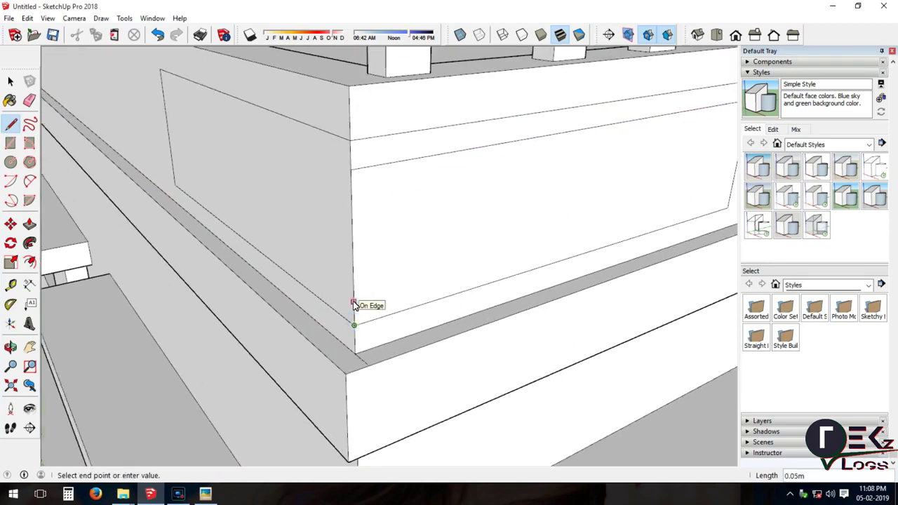
scroll(453, 272, "down", 2)
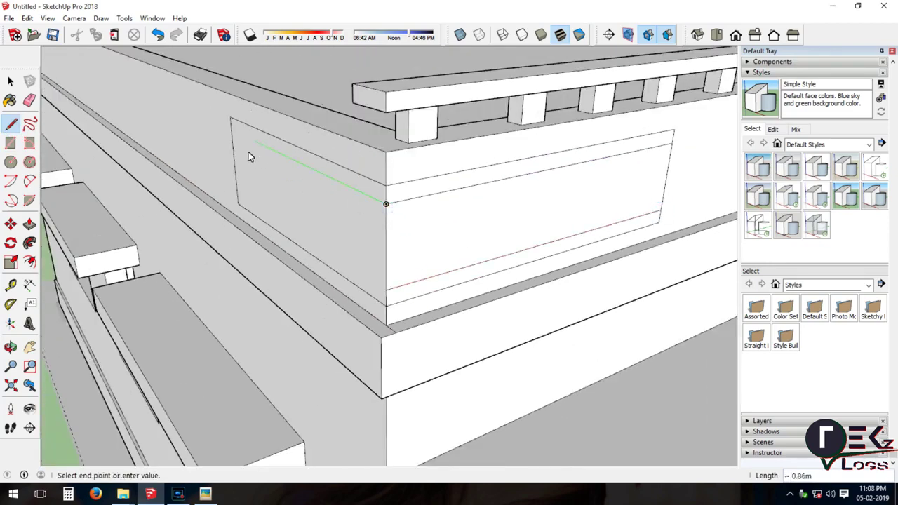
left_click(236, 188)
scroll(236, 188, "up", 2)
scroll(381, 195, "up", 1)
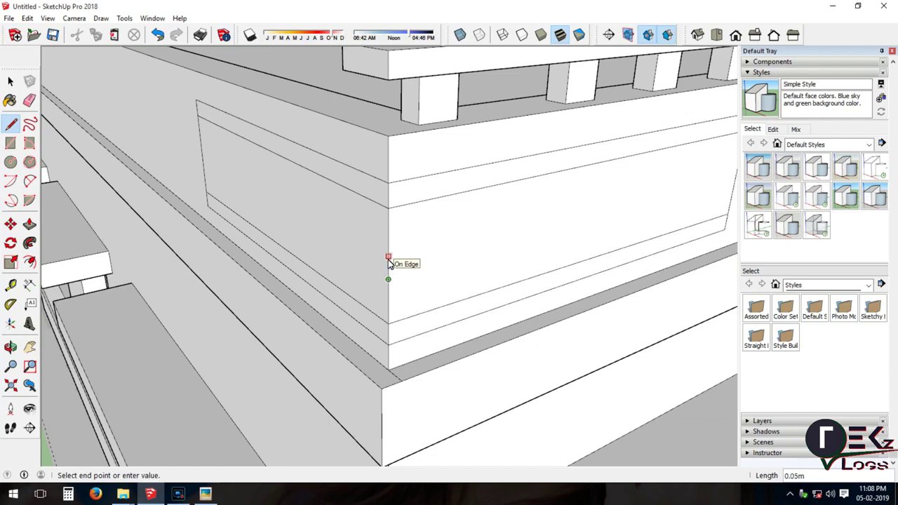
left_click(388, 280)
scroll(426, 260, "down", 2)
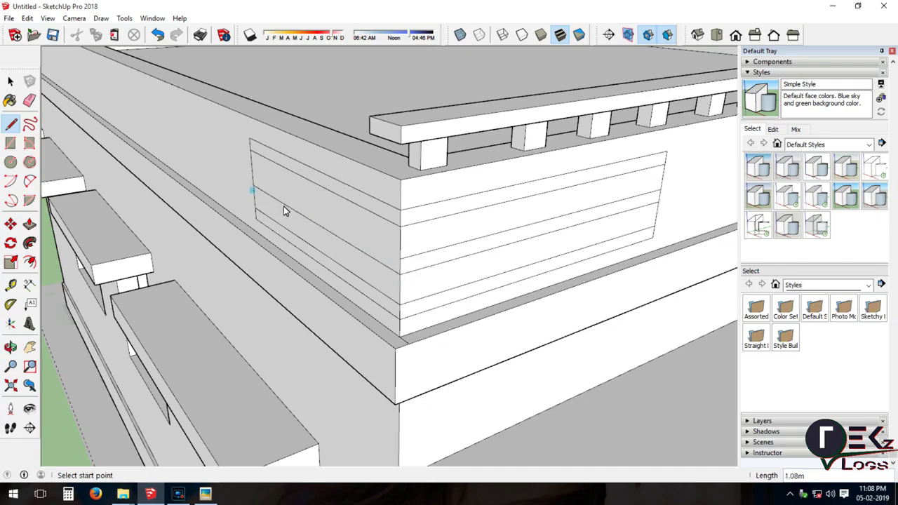
mouse_move(409, 213)
middle_mouse_down()
mouse_move(267, 241)
mouse_move(292, 253)
middle_mouse_up()
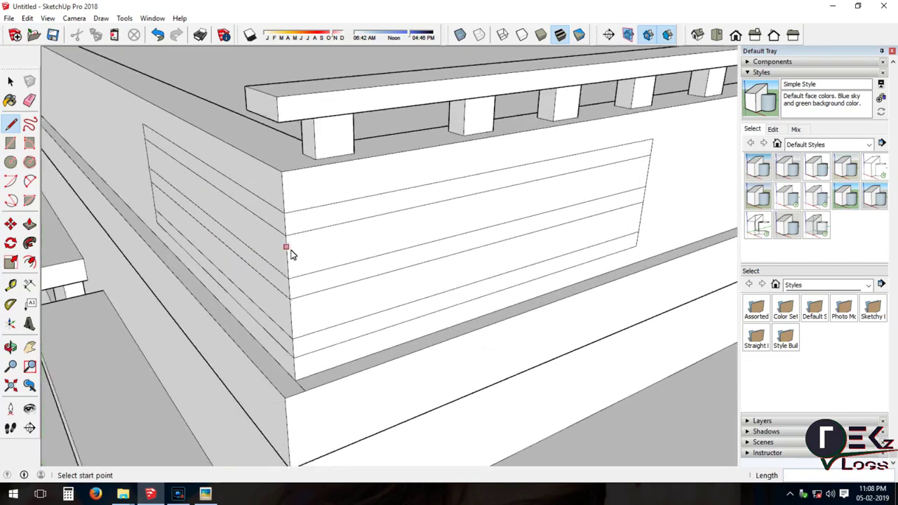
left_click(286, 258)
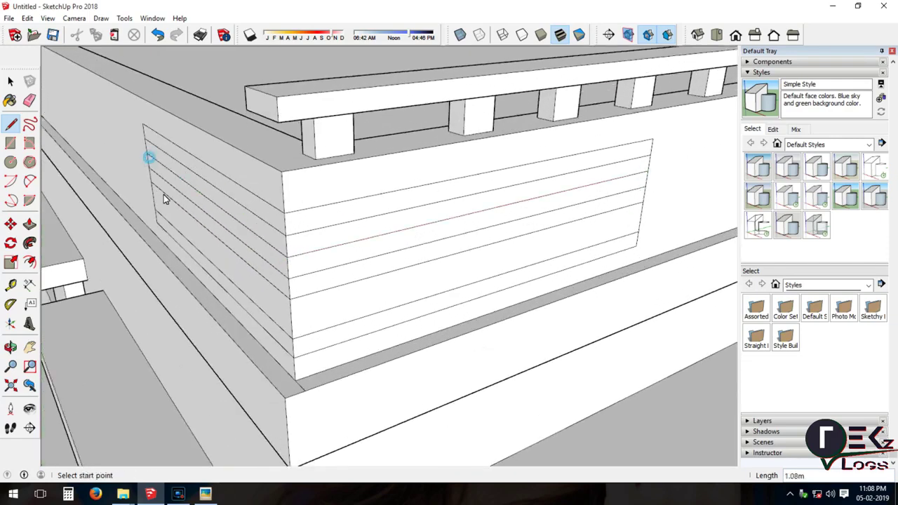
Push the top strip of the corner panel into the wall, then orbit to the corner's right side.
key("p")
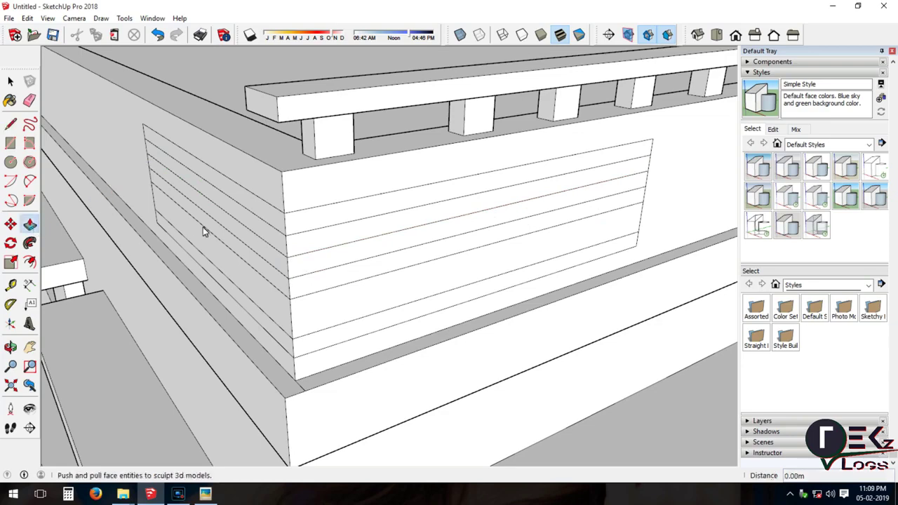
left_click(337, 188)
left_click(421, 133)
left_click(12, 347)
left_click_drag(105, 295, 223, 239)
key("space")
left_click(12, 348)
mouse_move(85, 212)
left_mouse_down()
mouse_move(511, 191)
mouse_move(491, 277)
mouse_move(379, 232)
left_mouse_up()
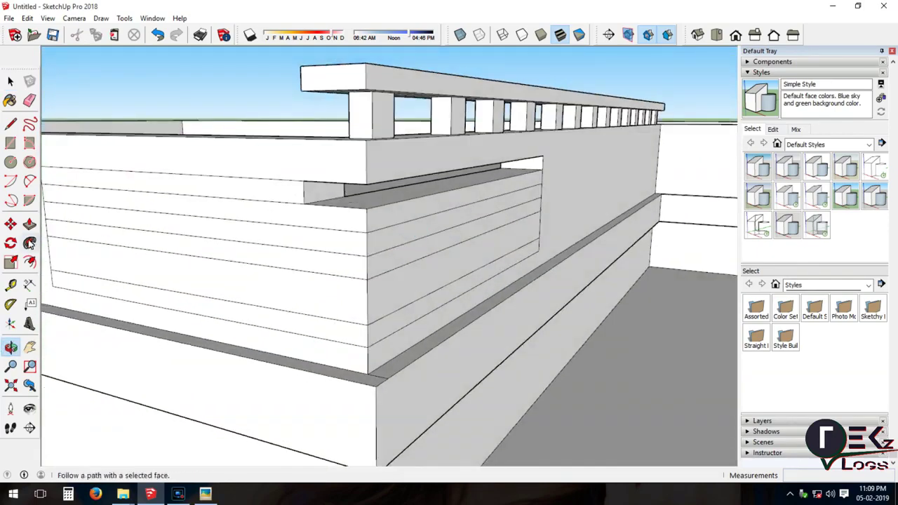
Recess the top strip and a lower strip of the corner panel inward.
left_click(29, 224)
left_click(295, 191)
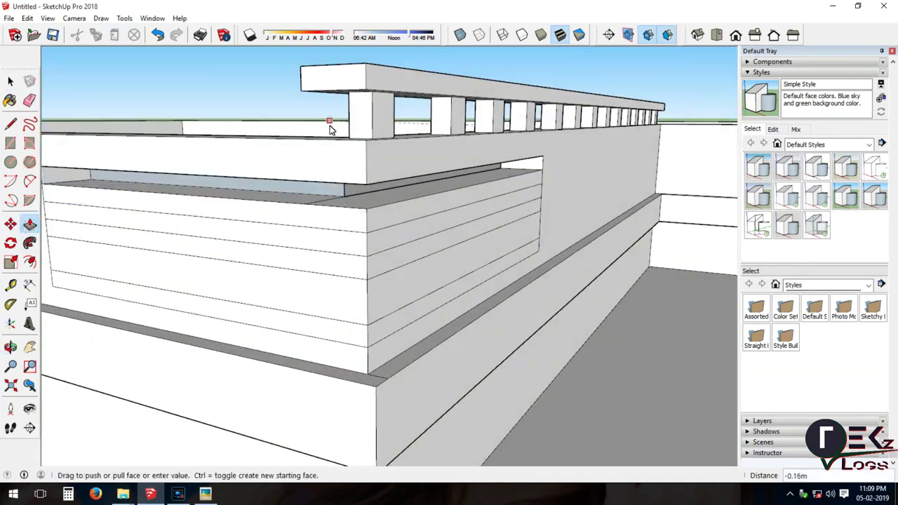
left_click(357, 193)
mouse_move(167, 234)
middle_mouse_down()
mouse_move(311, 242)
mouse_move(211, 253)
middle_mouse_up()
left_click(311, 242)
left_click(338, 233)
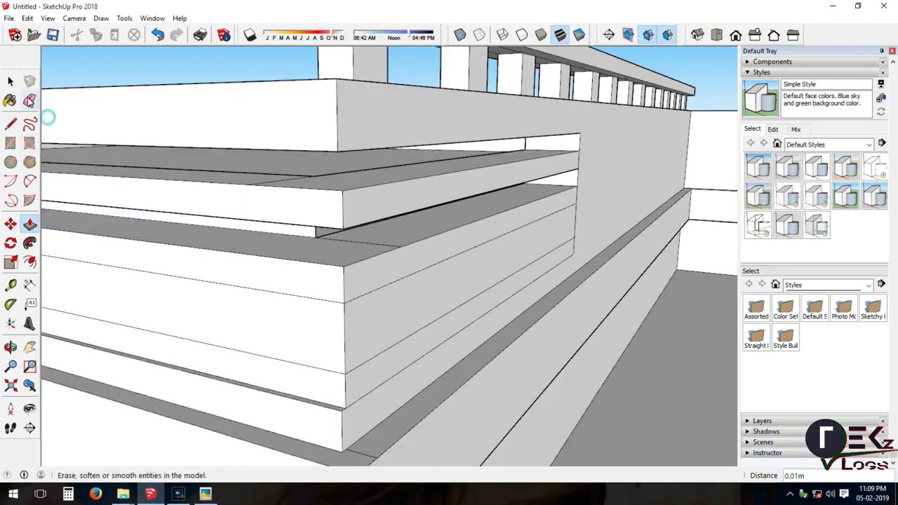
Draw a line across a lower strip and push that strip through the wall so sky shows.
left_click(29, 100)
mouse_move(253, 273)
middle_mouse_down()
mouse_move(288, 281)
mouse_move(324, 248)
mouse_move(306, 257)
middle_mouse_up()
mouse_move(368, 264)
middle_mouse_down()
mouse_move(245, 253)
mouse_move(273, 221)
mouse_move(293, 223)
middle_mouse_up()
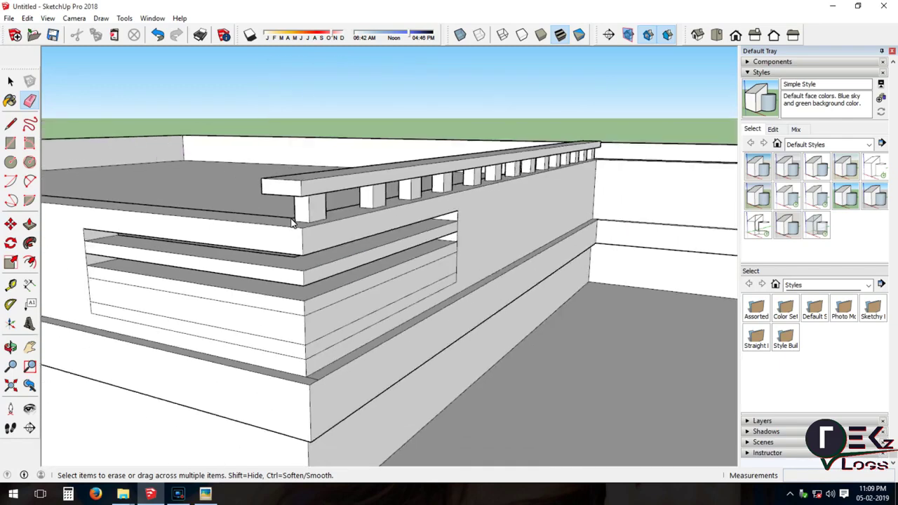
left_click(10, 123)
left_click(303, 329)
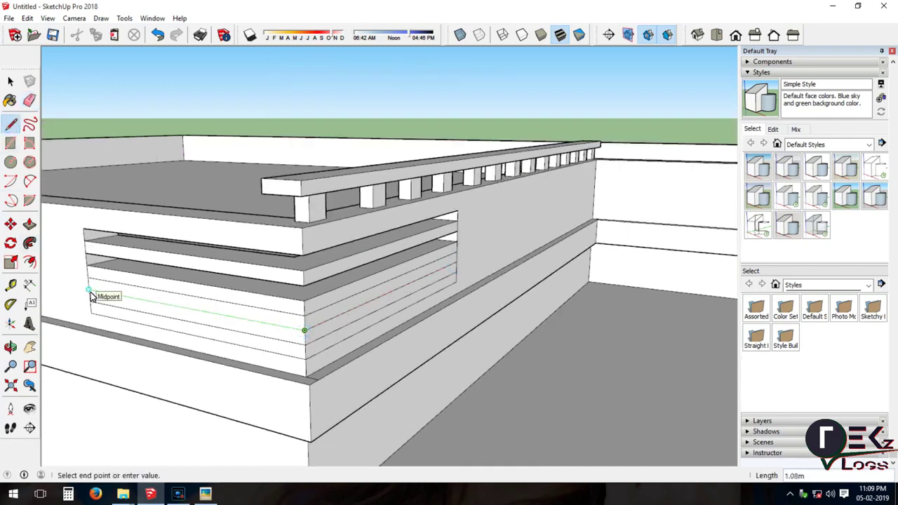
middle_click_drag(281, 280, 316, 260)
left_click(30, 224)
mouse_move(269, 297)
left_mouse_down()
mouse_move(270, 252)
mouse_move(287, 254)
left_mouse_up()
middle_click_drag(286, 254, 276, 261)
Erase leftover slot edges and recess the lower band face inward.
key("e")
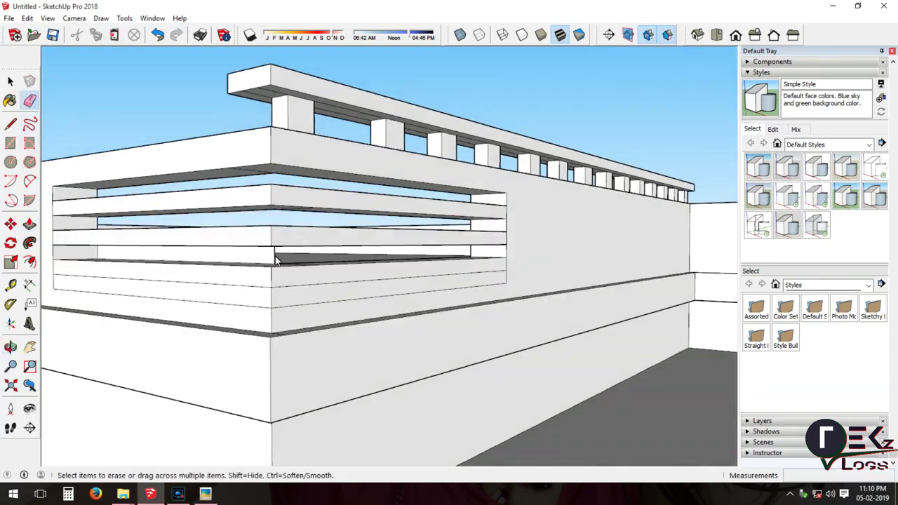
left_click(276, 261)
key("p")
left_click_drag(257, 299, 291, 299)
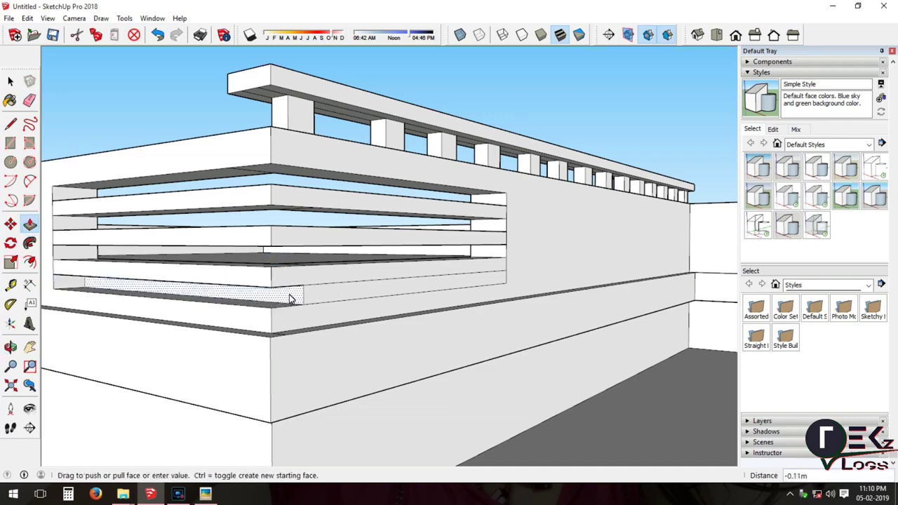
left_click_drag(292, 298, 311, 295)
left_click(18, 141)
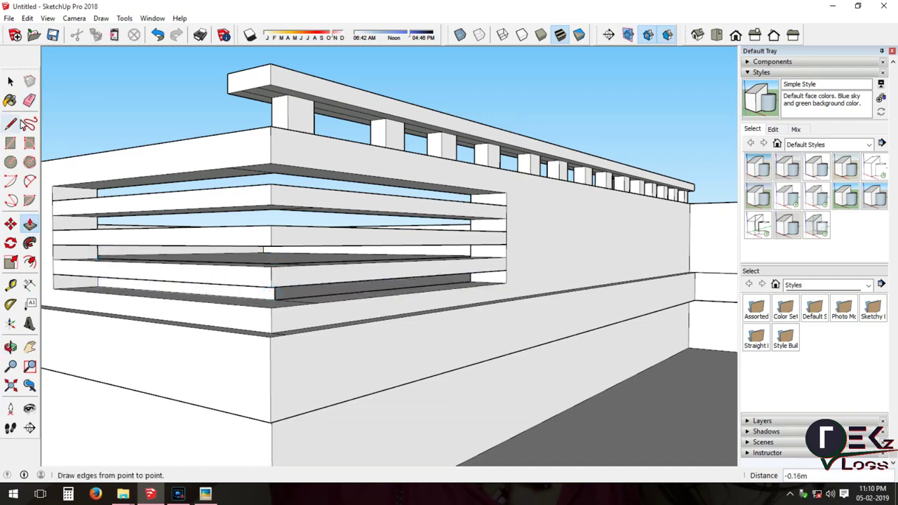
key("e")
left_click(268, 297)
middle_click_drag(268, 298, 293, 299)
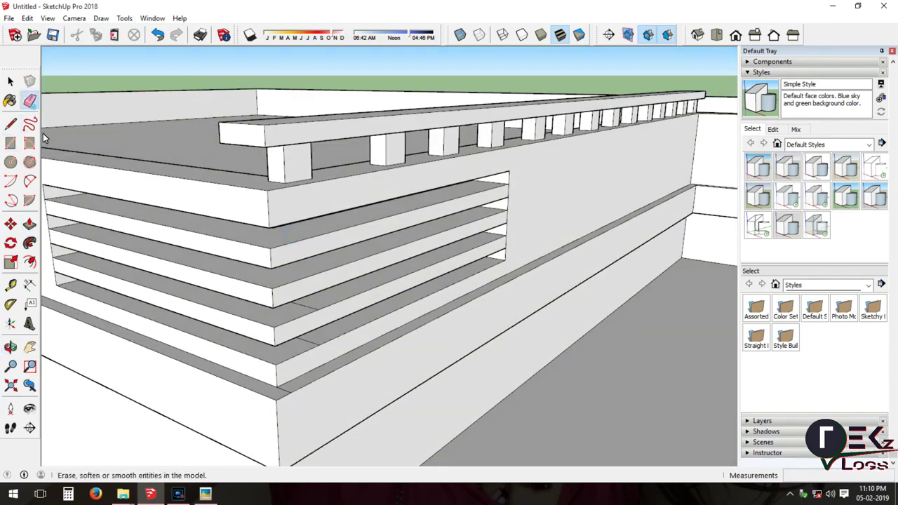
left_click(311, 308)
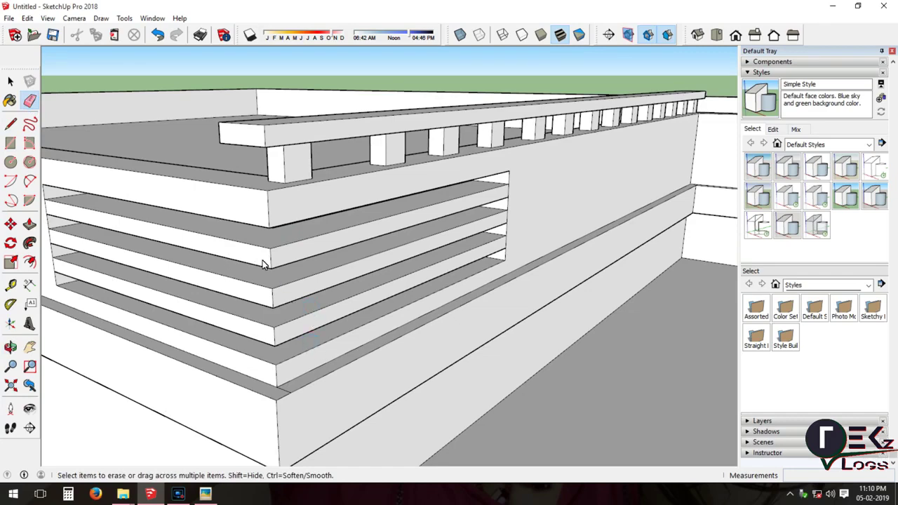
mouse_move(251, 274)
middle_mouse_down()
mouse_move(271, 285)
mouse_move(136, 250)
middle_mouse_up()
Push one vent slot face back 0.05m and repeat that depth on five more slots.
key("p")
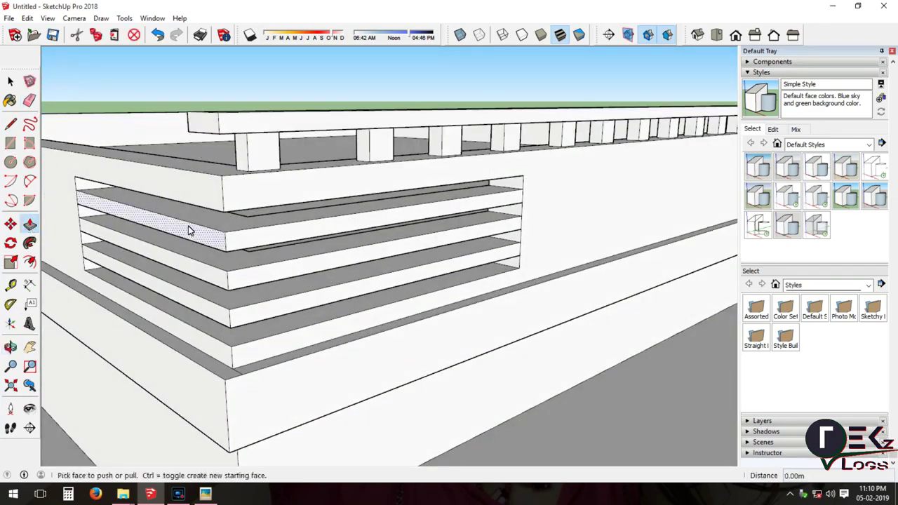
left_click(190, 227)
left_click(204, 229)
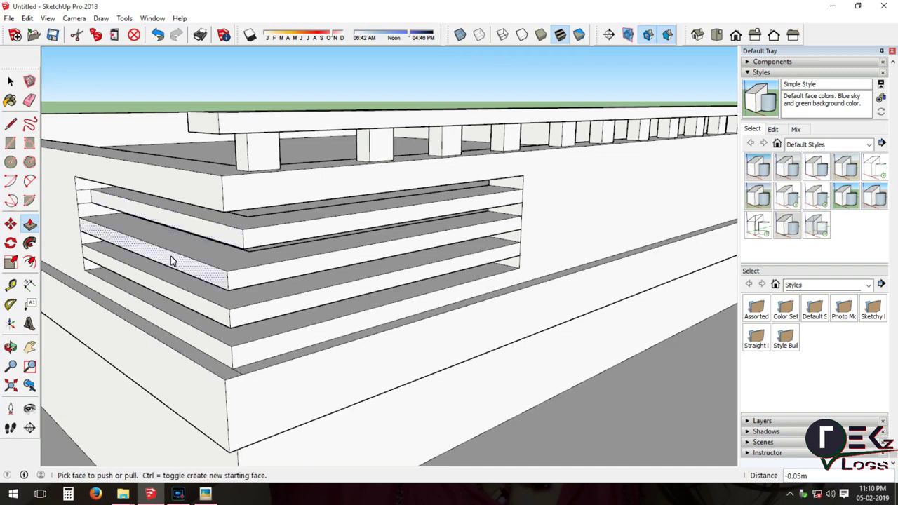
double_click(171, 257)
double_click(191, 260)
double_click(260, 308)
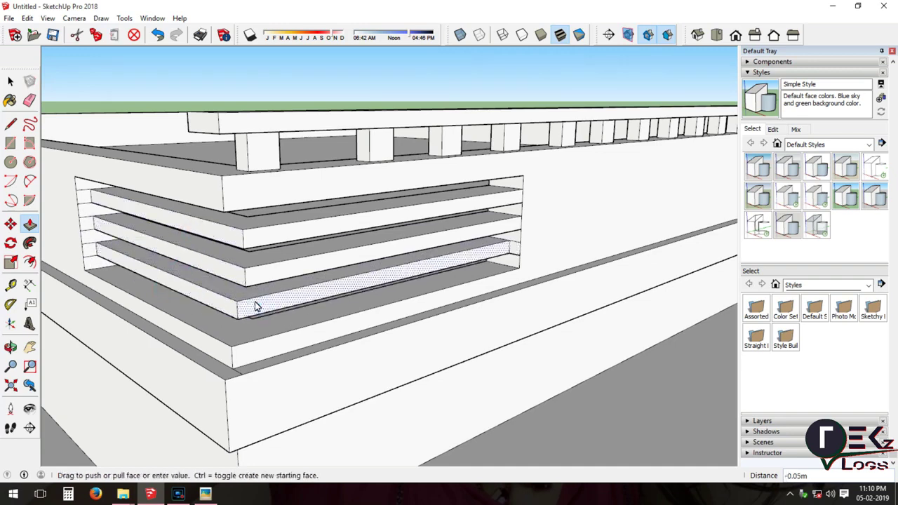
double_click(253, 281)
double_click(246, 250)
Orbit around the vent to inspect it, undo the last change and zoom out.
mouse_move(415, 203)
middle_mouse_down()
mouse_move(337, 276)
mouse_move(441, 281)
mouse_move(43, 123)
middle_mouse_up()
left_click(29, 100)
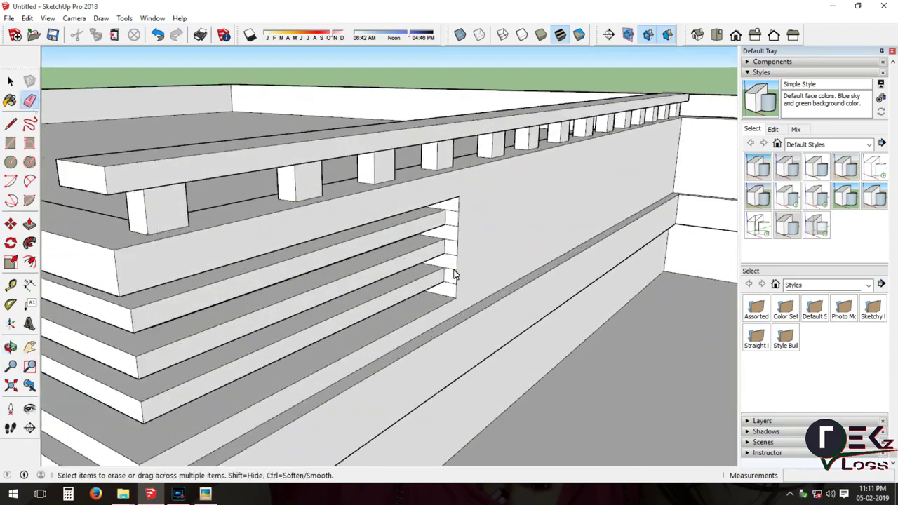
key("ctrl+z")
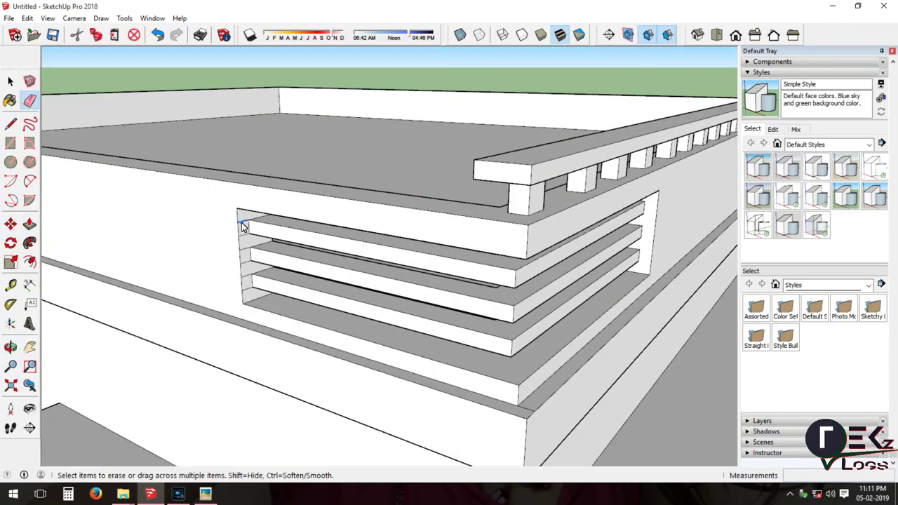
scroll(236, 291, "down", 5)
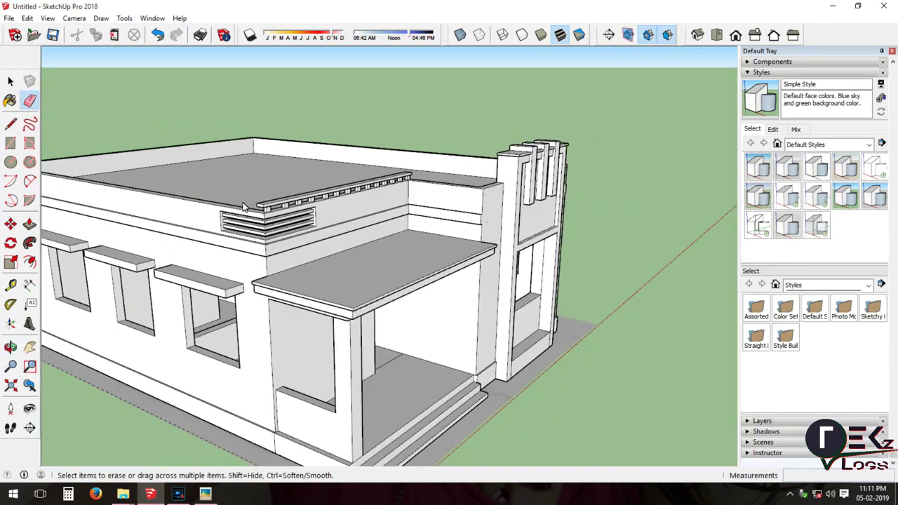
Orbit and zoom around the building to show the long window wall and porch.
middle_click_drag(236, 290, 138, 183)
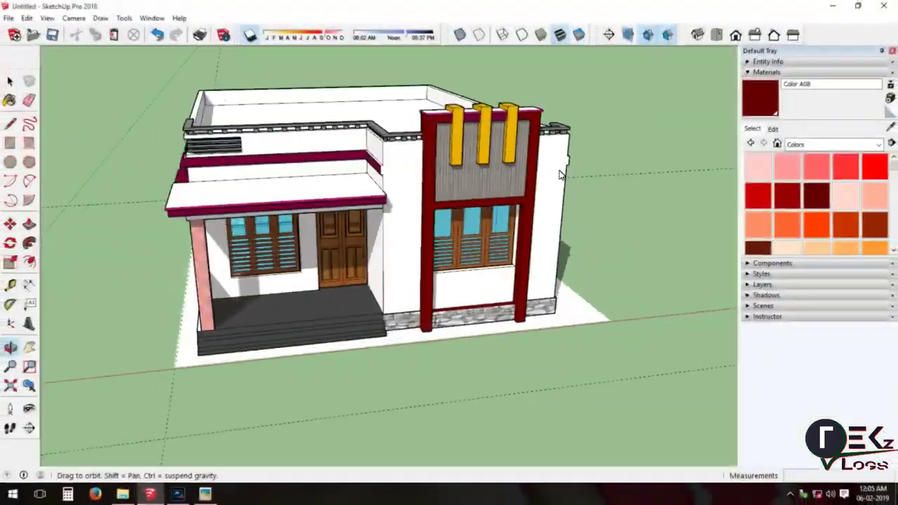
mouse_move(562, 175)
middle_mouse_down()
mouse_move(345, 170)
mouse_move(255, 189)
middle_mouse_up()
scroll(344, 171, "up", 3)
scroll(351, 222, "up", 5)
middle_click_drag(351, 222, 395, 211)
scroll(424, 289, "down", 3)
scroll(442, 259, "down", 2)
scroll(430, 271, "down", 1)
scroll(501, 211, "down", 3)
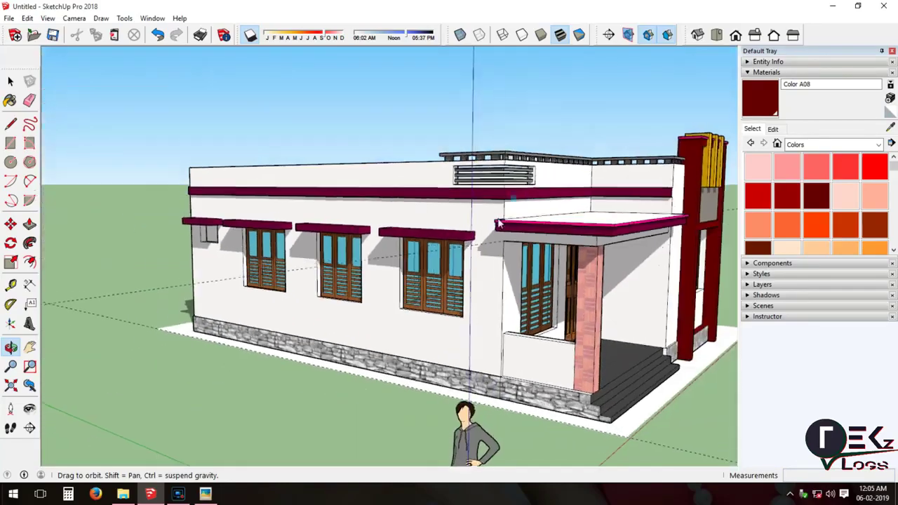
scroll(501, 210, "up", 5)
scroll(491, 164, "up", 3)
Zoom in on the rooftop vent louvres, then orbit to a frontal view of the porch.
middle_click_drag(491, 164, 443, 188)
scroll(475, 189, "down", 1)
scroll(423, 190, "down", 2)
scroll(423, 190, "down", 3)
scroll(424, 191, "down", 2)
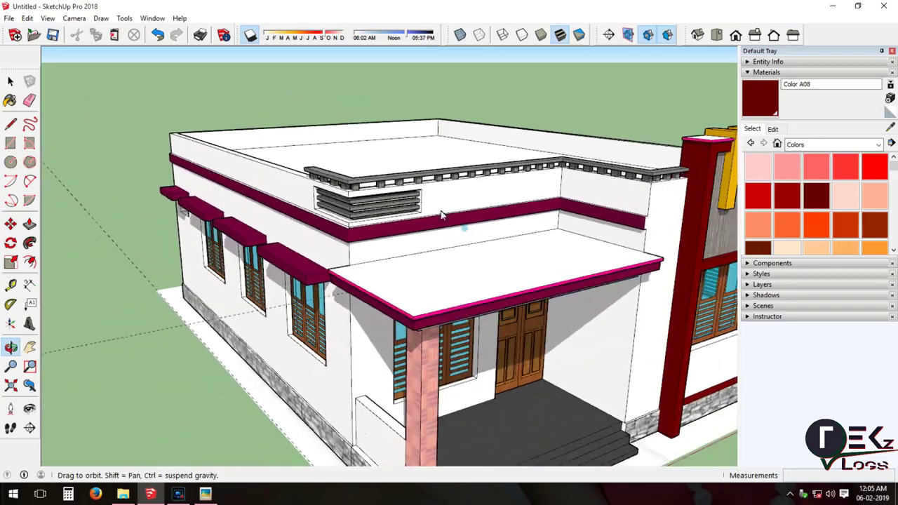
middle_click_drag(459, 228, 537, 344)
scroll(513, 283, "up", 2)
scroll(569, 313, "up", 3)
scroll(581, 310, "up", 1)
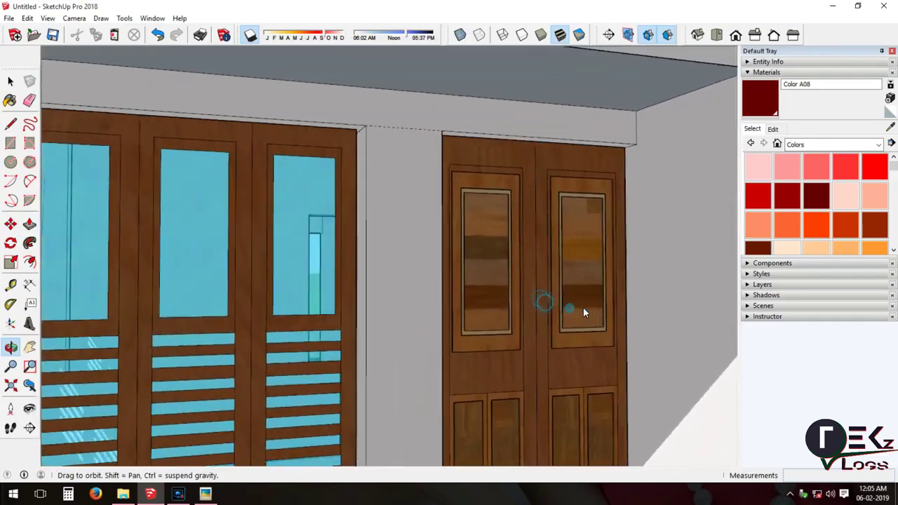
scroll(317, 234, "down", 3)
scroll(364, 291, "down", 2)
scroll(383, 270, "up", 5)
scroll(347, 183, "up", 2)
scroll(358, 196, "down", 1)
scroll(366, 208, "down", 2)
scroll(366, 208, "down", 3)
scroll(279, 235, "up", 2)
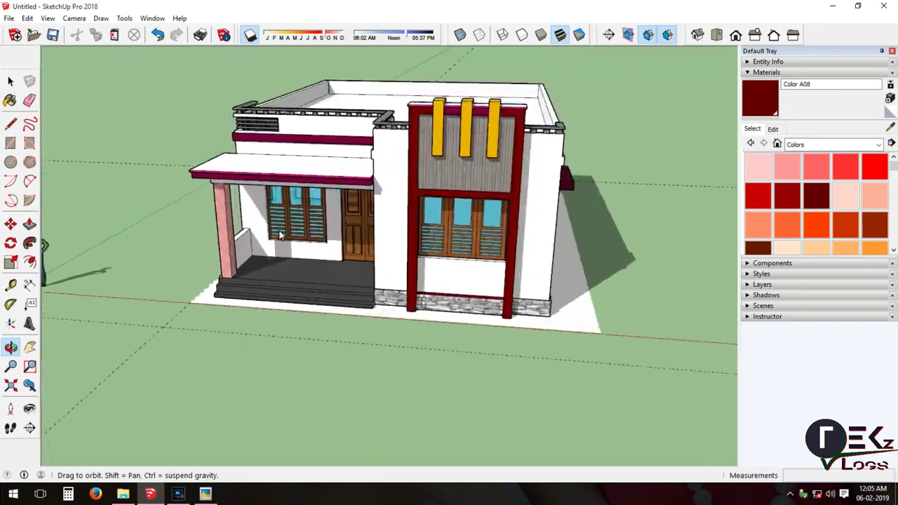
Orbit and zoom to inspect the house's right-side corner and right wall.
middle_click_drag(279, 234, 115, 250)
scroll(416, 166, "up", 2)
scroll(394, 125, "up", 3)
scroll(365, 122, "up", 2)
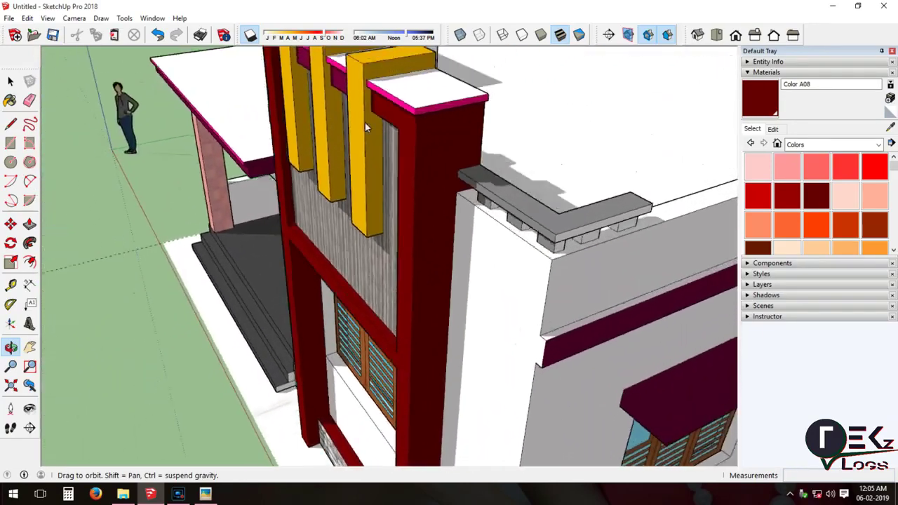
scroll(372, 182, "down", 3)
scroll(358, 193, "up", 3)
scroll(440, 185, "up", 2)
scroll(579, 167, "up", 2)
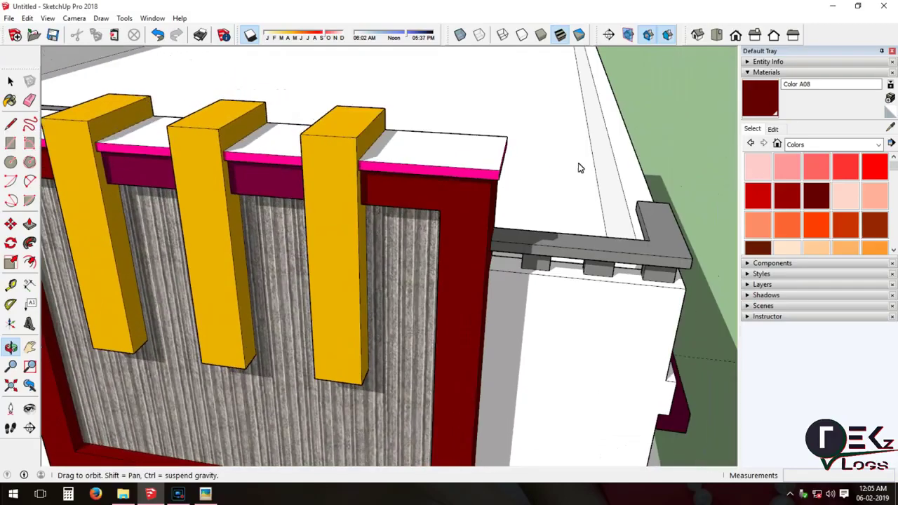
scroll(441, 179, "down", 3)
scroll(485, 253, "down", 2)
mouse_move(485, 253)
middle_mouse_down()
mouse_move(299, 205)
mouse_move(497, 199)
mouse_move(421, 255)
mouse_move(381, 241)
mouse_move(283, 271)
mouse_move(42, 256)
middle_mouse_up()
scroll(280, 193, "up", 1)
scroll(280, 193, "down", 3)
scroll(497, 199, "up", 1)
scroll(498, 199, "down", 2)
Move the shadow time earlier and view the house in Hidden Line from front and side.
left_click_drag(433, 40, 415, 40)
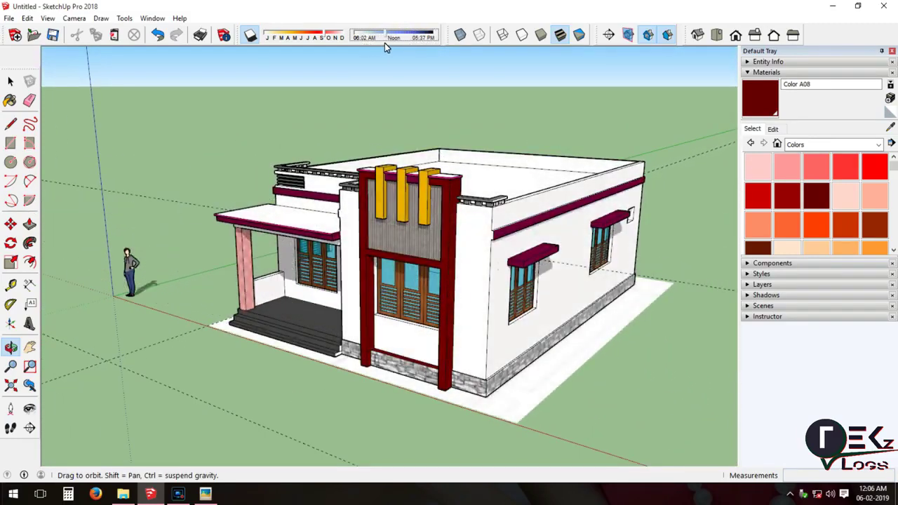
left_click(522, 35)
mouse_move(415, 194)
middle_mouse_down()
mouse_move(358, 221)
mouse_move(418, 259)
middle_mouse_up()
middle_click_drag(271, 247, 521, 49)
Restore Shaded with Textures, toggle X-ray on and off, and orbit to the front.
left_click(560, 36)
mouse_move(449, 261)
middle_mouse_down()
mouse_move(624, 265)
mouse_move(506, 120)
mouse_move(412, 239)
middle_mouse_up()
left_click(463, 38)
left_click(462, 38)
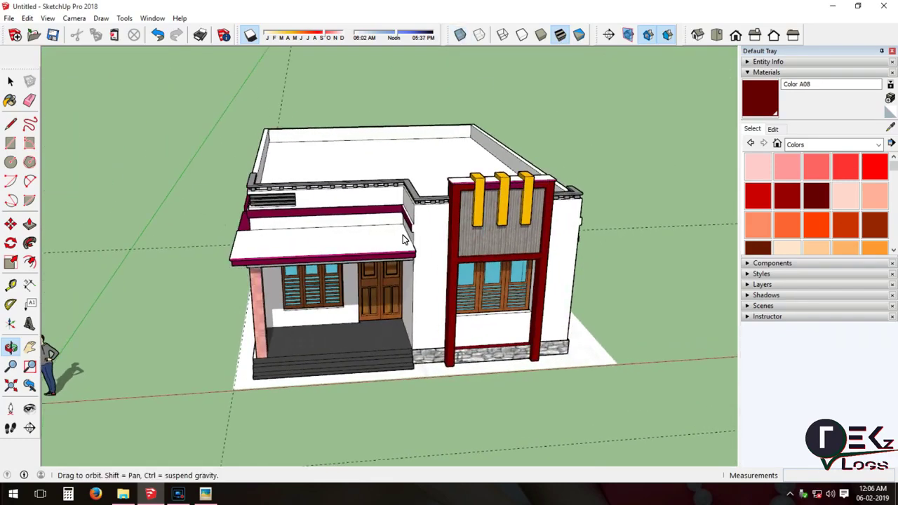
mouse_move(469, 266)
middle_mouse_down()
mouse_move(393, 263)
mouse_move(379, 242)
middle_mouse_up()
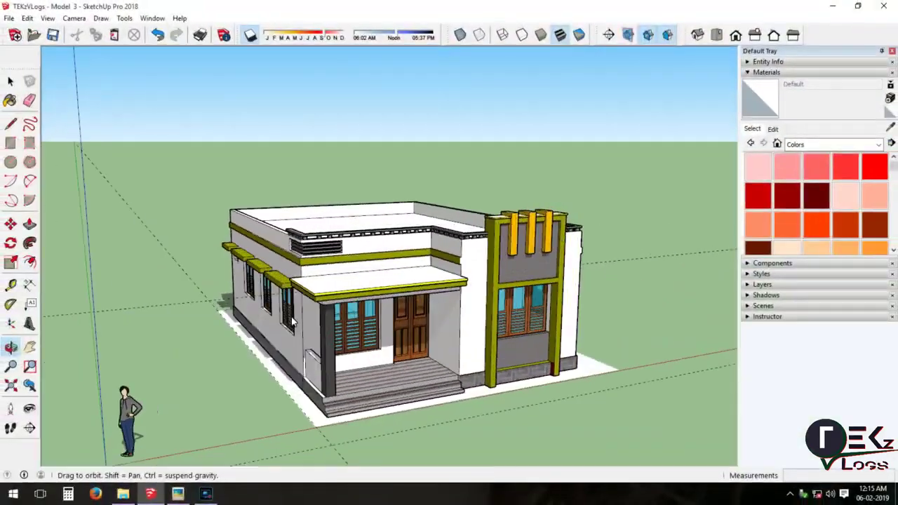
scroll(397, 249, "up", 5)
middle_click_drag(397, 249, 210, 243)
scroll(210, 243, "down", 5)
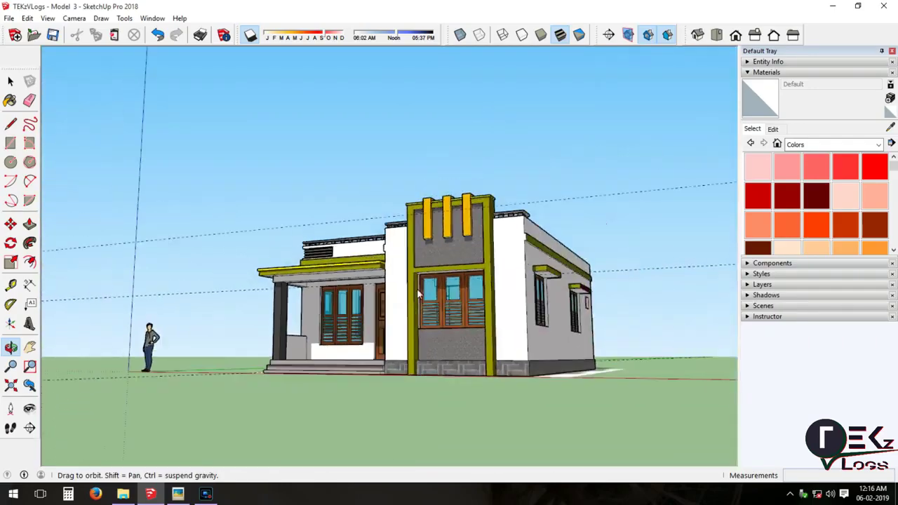
scroll(485, 347, "up", 2)
scroll(484, 348, "up", 3)
scroll(604, 334, "up", 1)
scroll(582, 220, "up", 2)
scroll(461, 238, "up", 1)
mouse_move(462, 237)
middle_mouse_down()
mouse_move(321, 278)
mouse_move(260, 319)
mouse_move(202, 317)
mouse_move(150, 258)
mouse_move(187, 162)
mouse_move(327, 267)
mouse_move(464, 272)
middle_mouse_up()
scroll(320, 389, "down", 5)
scroll(364, 402, "up", 5)
scroll(397, 348, "up", 2)
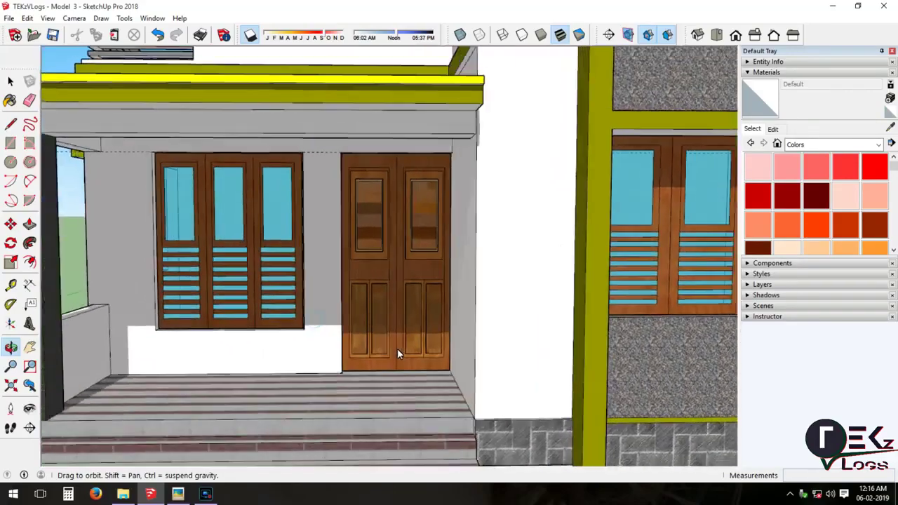
middle_click_drag(398, 348, 487, 356)
scroll(487, 356, "up", 2)
scroll(436, 337, "up", 1)
scroll(332, 341, "down", 2)
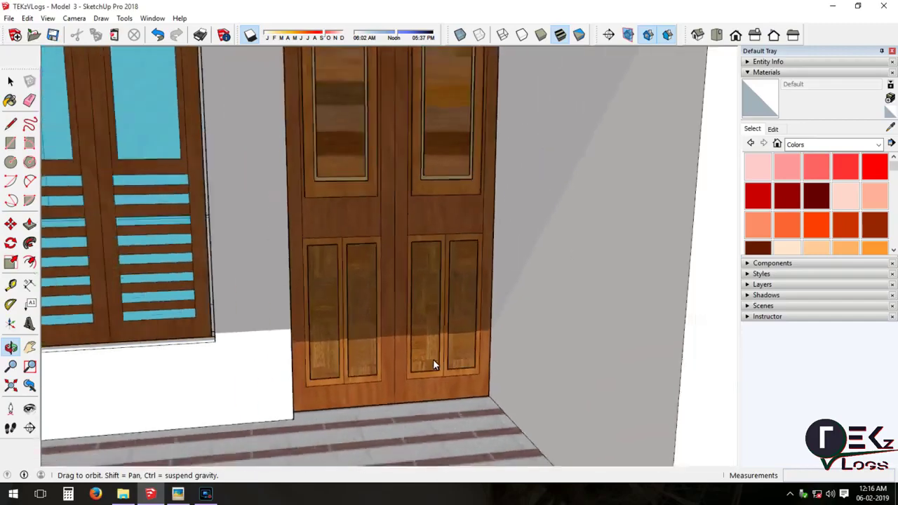
scroll(433, 363, "down", 3)
scroll(292, 246, "up", 5)
scroll(285, 300, "down", 2)
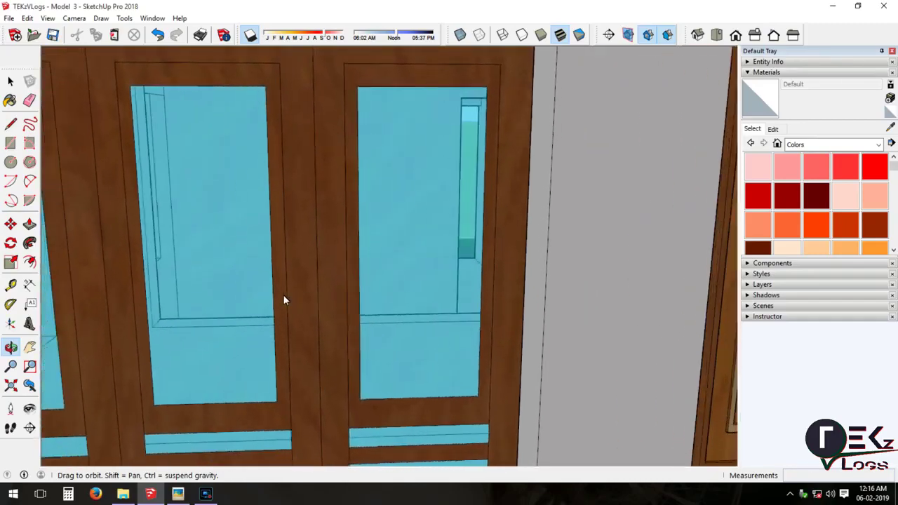
scroll(260, 296, "down", 2)
scroll(260, 297, "down", 3)
scroll(347, 308, "down", 2)
mouse_move(348, 309)
middle_mouse_down()
mouse_move(349, 257)
mouse_move(210, 302)
middle_mouse_up()
scroll(210, 301, "up", 3)
middle_click_drag(393, 295, 476, 269)
scroll(476, 269, "down", 3)
mouse_move(476, 269)
left_mouse_down()
mouse_move(518, 254)
mouse_move(479, 258)
left_mouse_up()
scroll(518, 254, "down", 2)
scroll(480, 259, "up", 3)
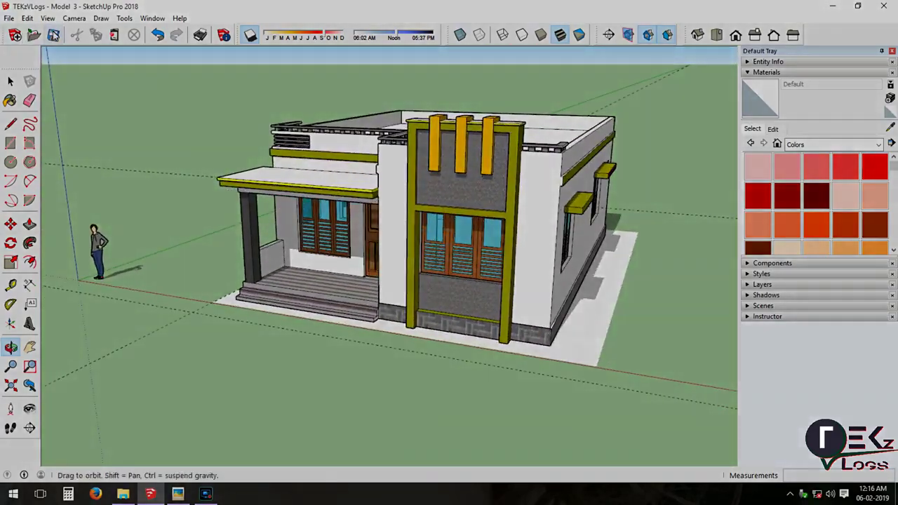